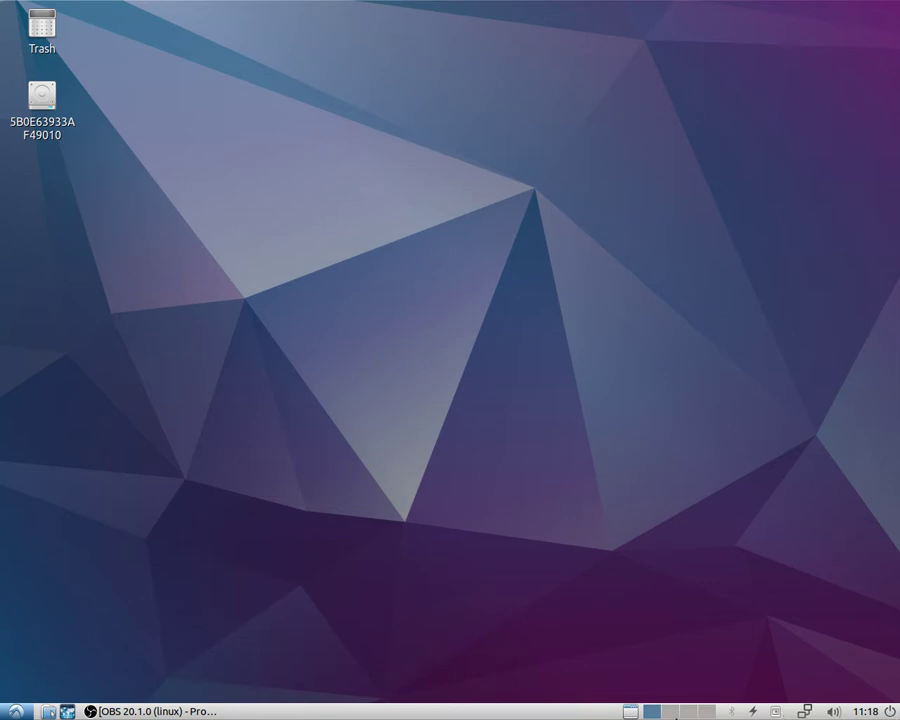
- Browse the programs in the Accessories, Graphics, Internet, Office, Sound & Video and System Tools categories
click(16, 711)
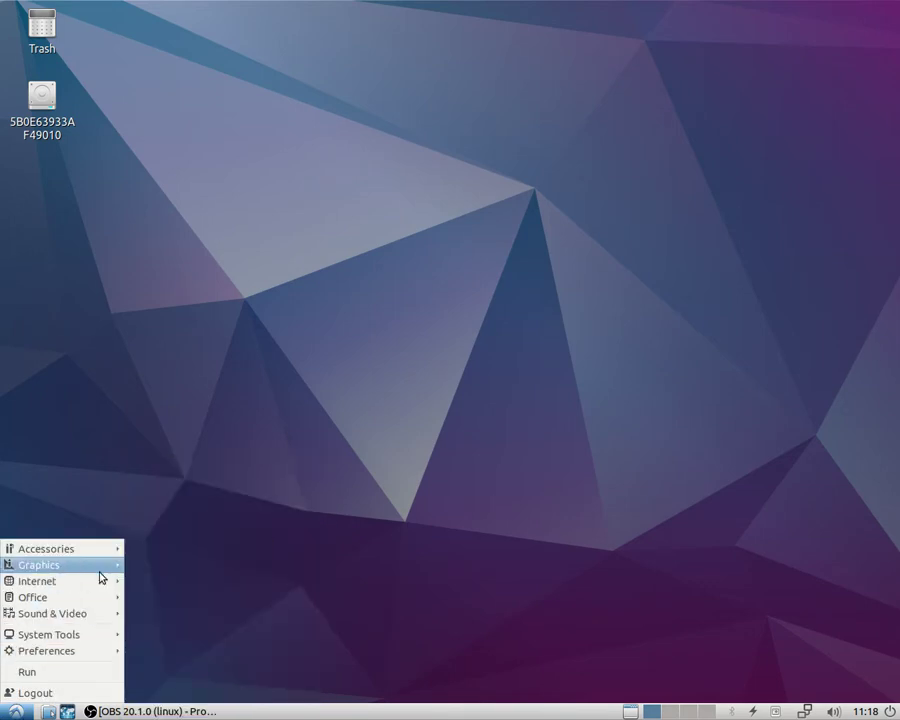
mouse_move(106, 580)
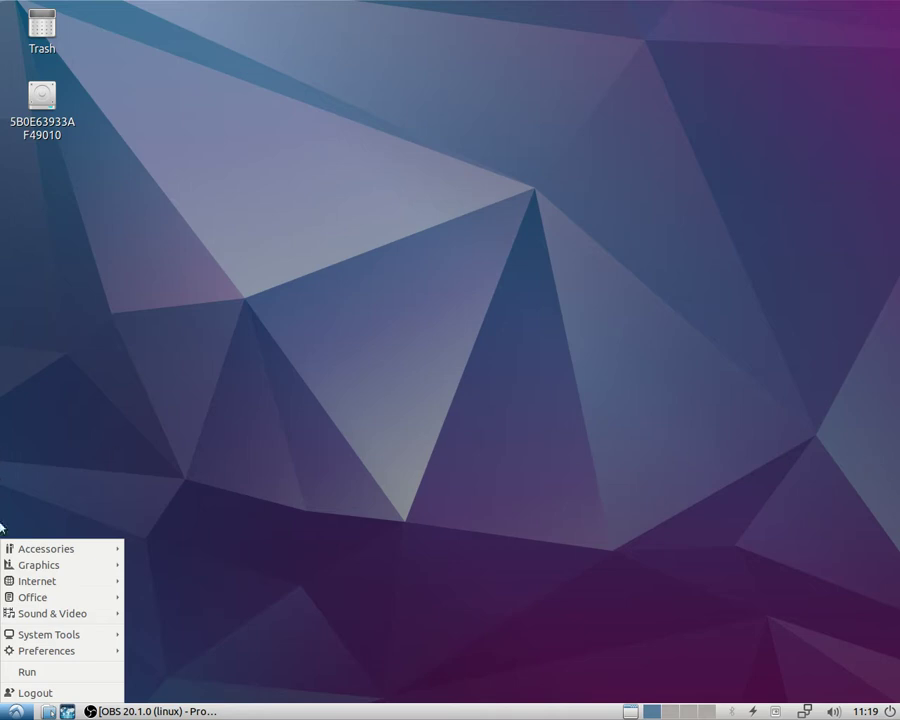
mouse_move(10, 547)
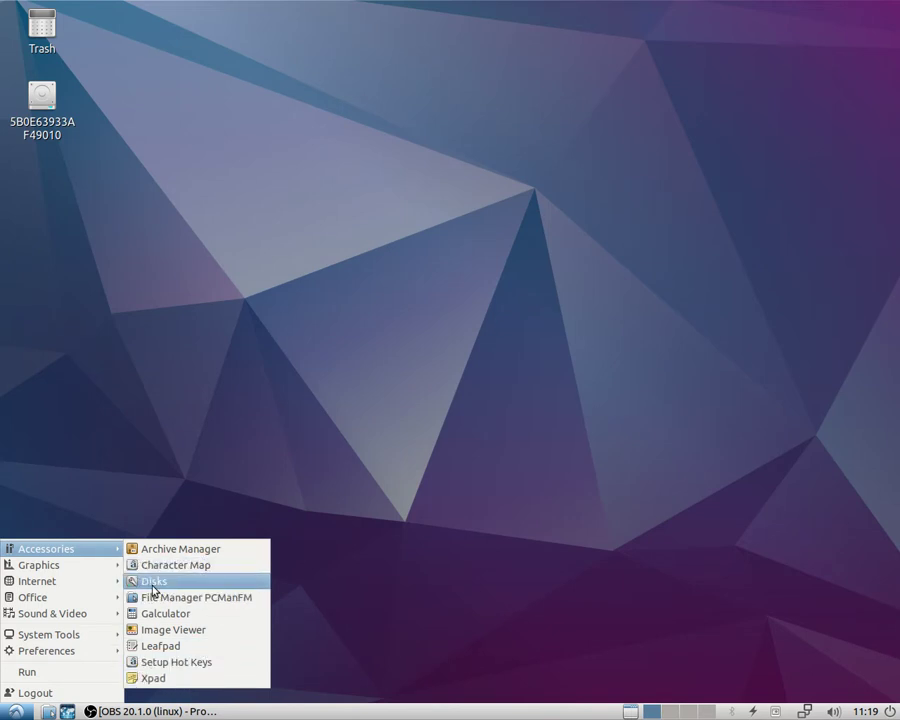
mouse_move(73, 568)
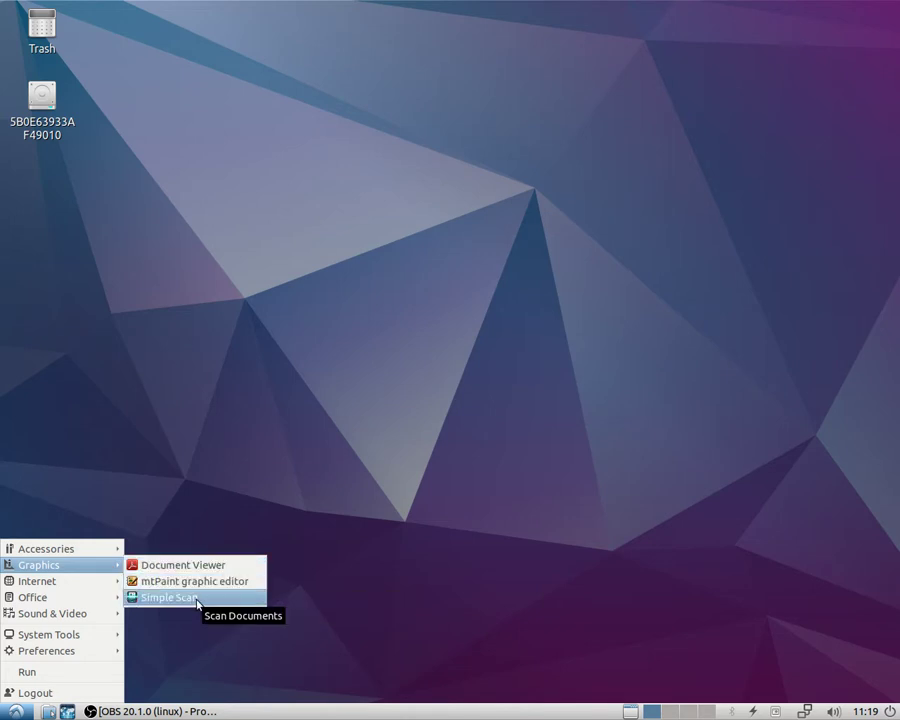
mouse_move(45, 581)
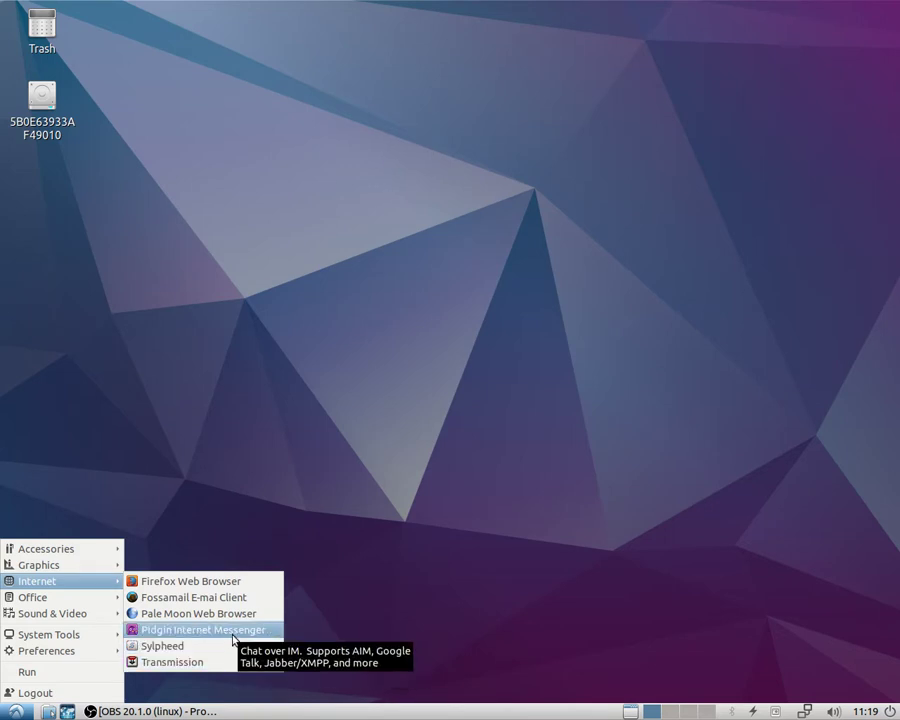
mouse_move(88, 600)
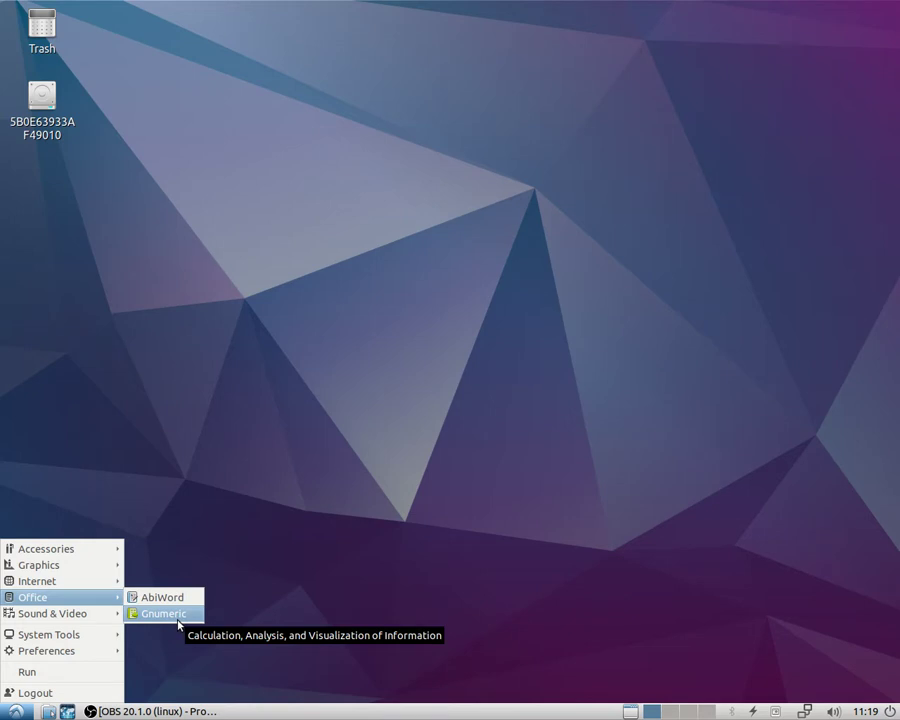
mouse_move(75, 624)
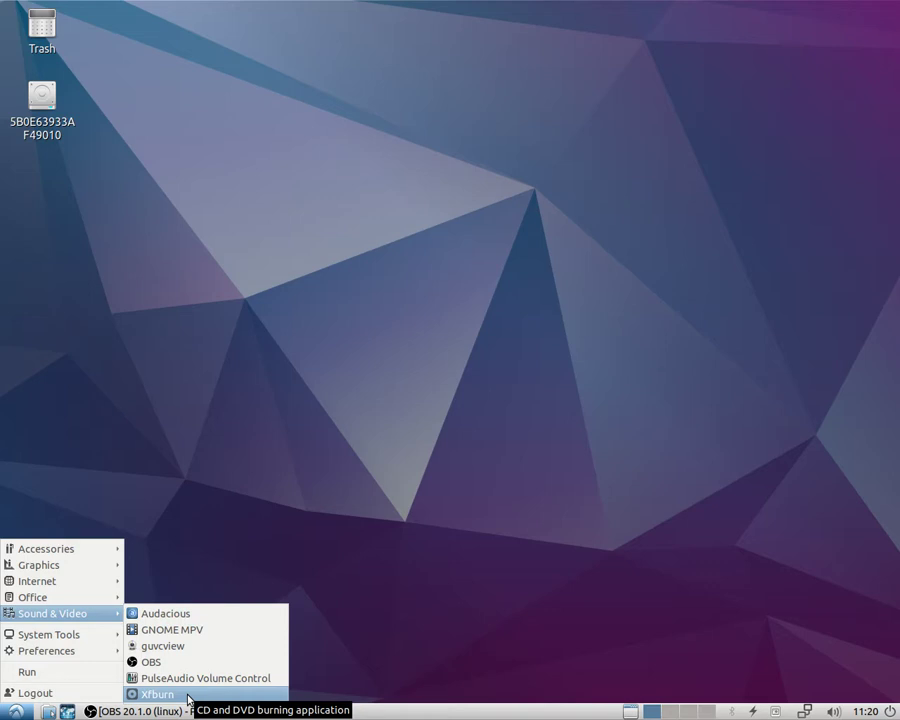
mouse_move(110, 635)
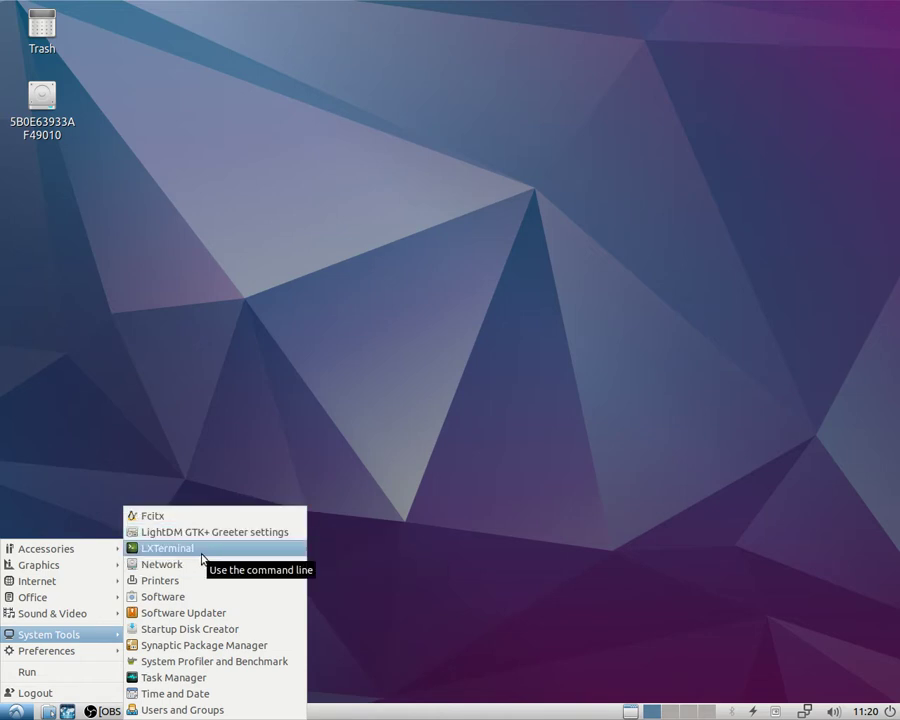
- Run Software Updater to check for updates, open Customize Look and Feel and dismiss the updater dialog
click(227, 613)
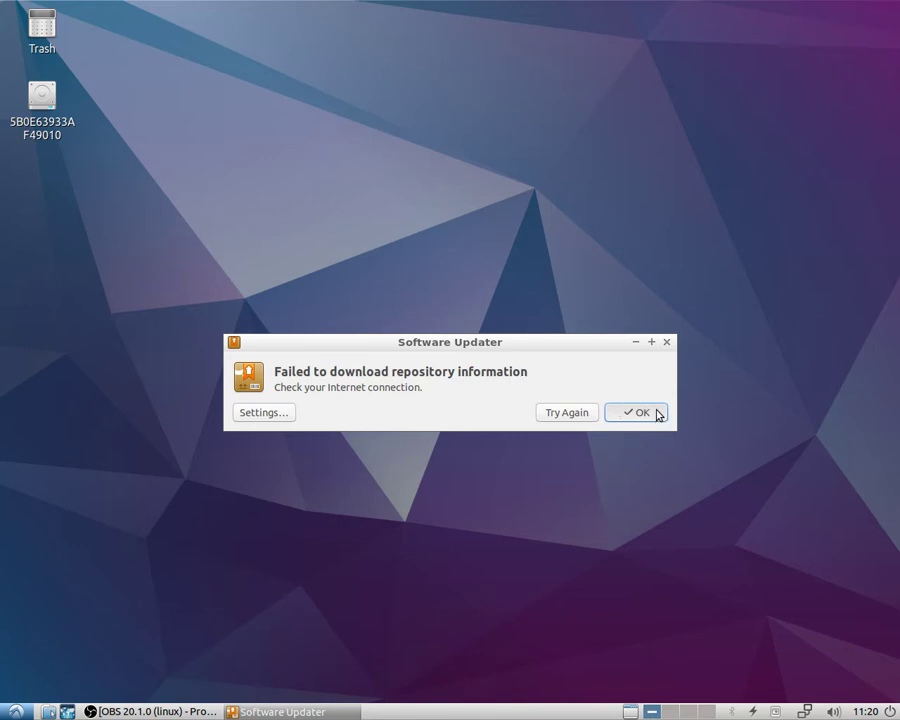
click(15, 711)
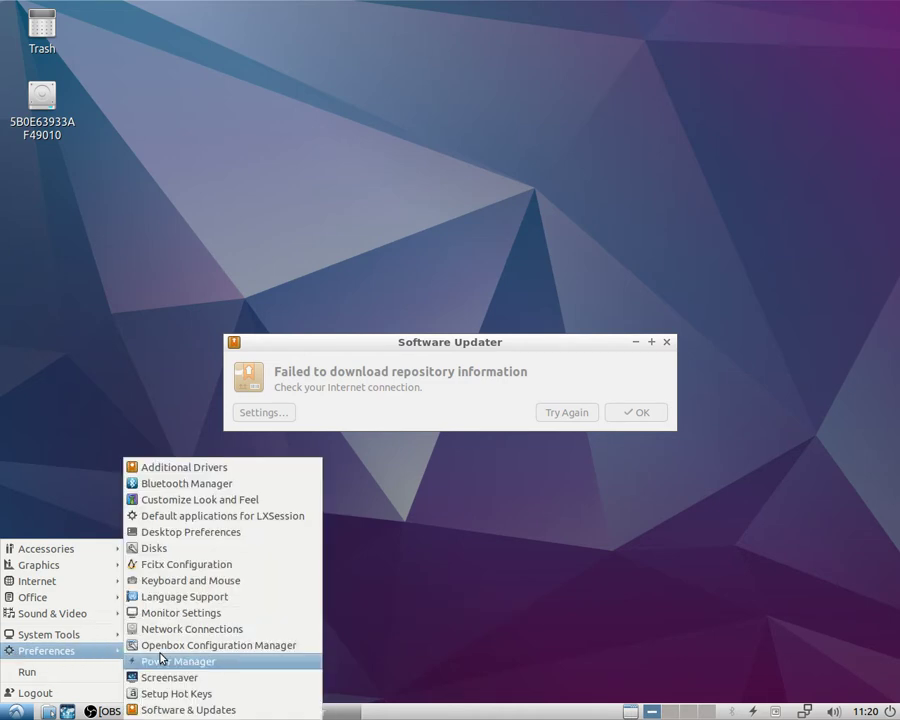
click(257, 502)
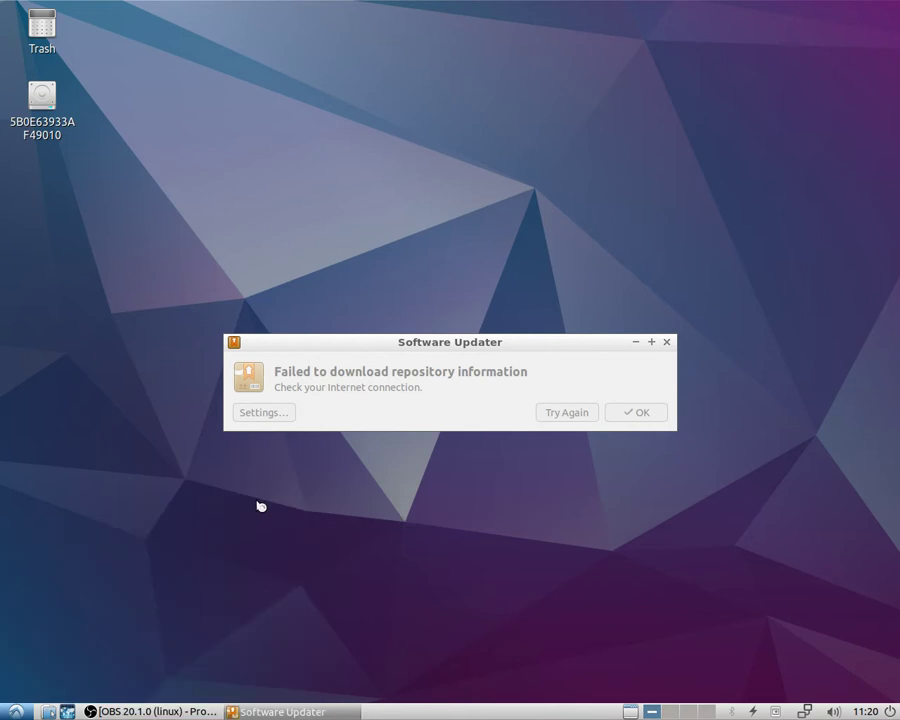
click(640, 413)
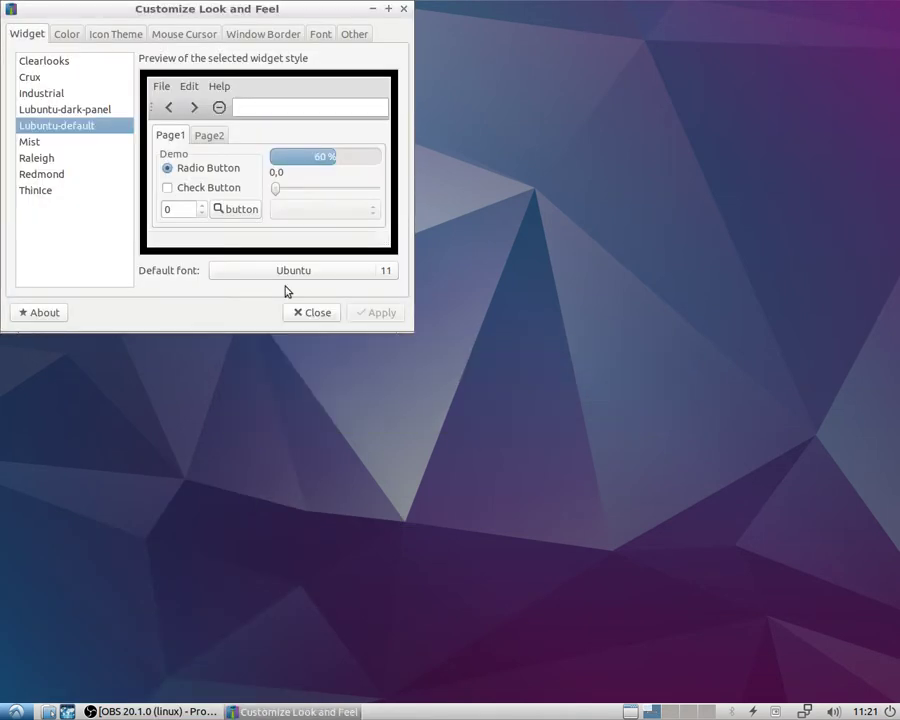
- Review the Color, Icon Theme, Window Border, Font and Other settings in Customize Look and Feel
click(64, 36)
click(110, 36)
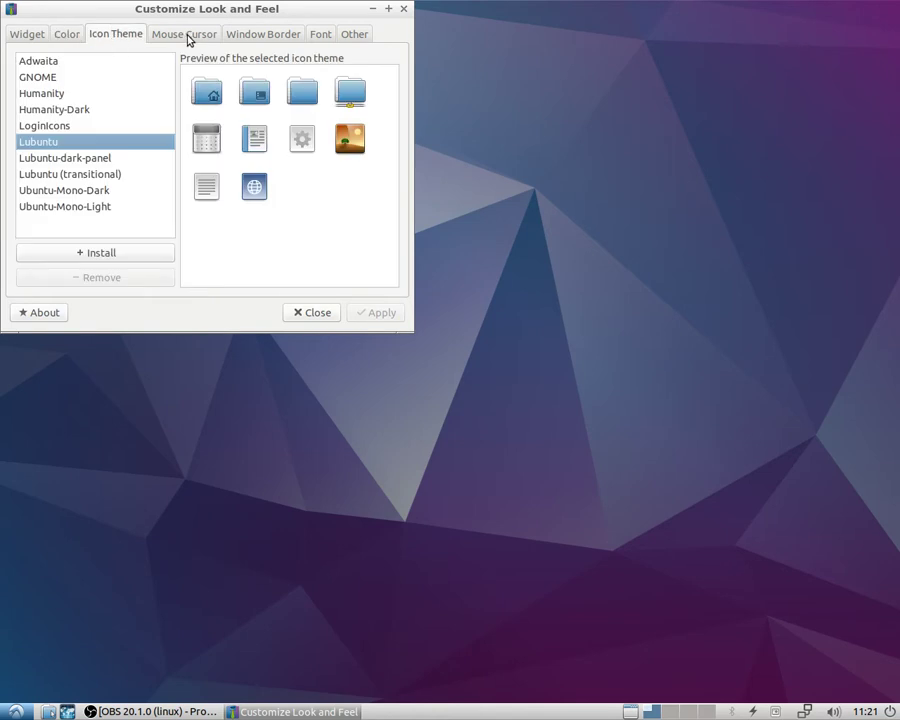
click(259, 36)
click(324, 38)
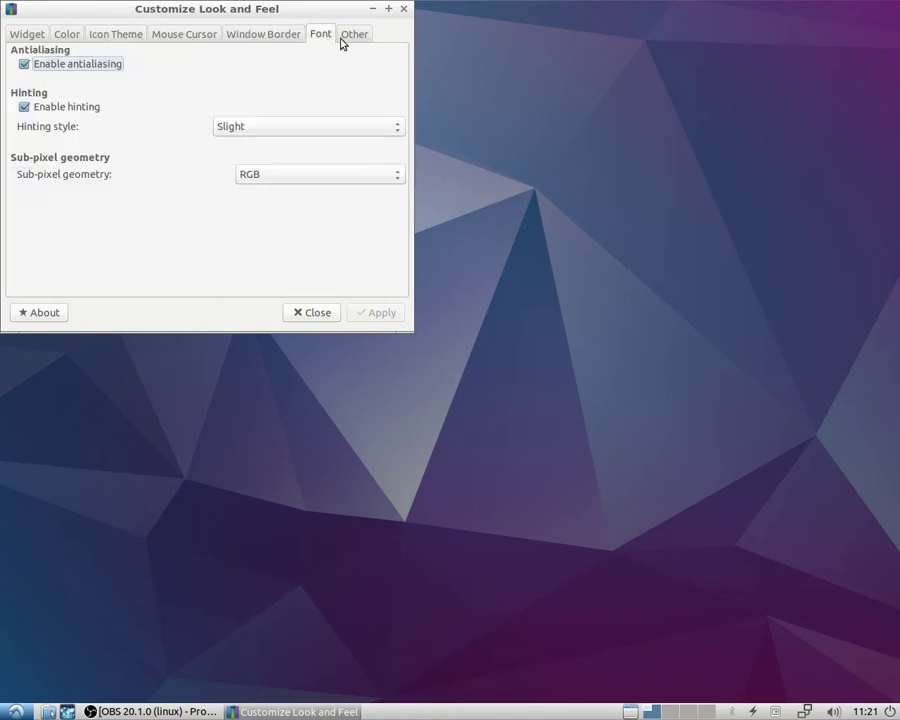
click(352, 38)
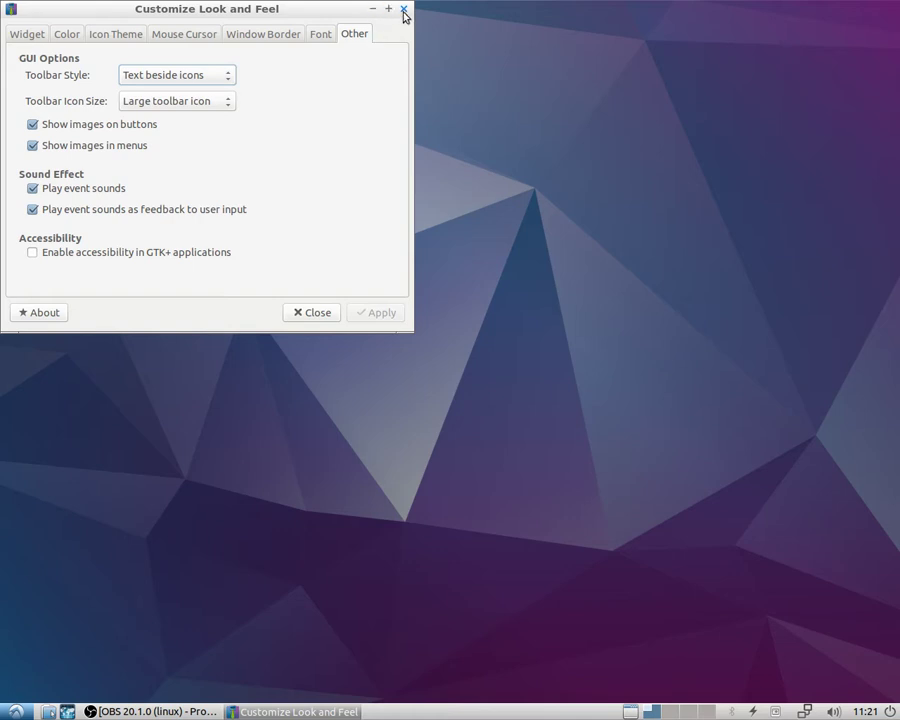
- Minimize the Customize Look and Feel window, restore it and close it
click(372, 9)
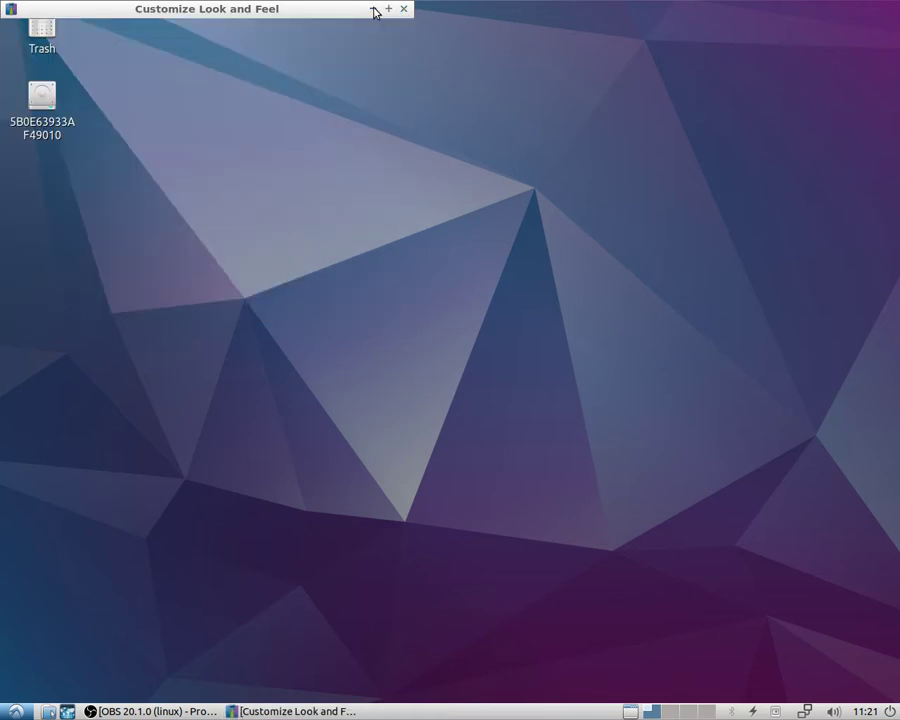
click(290, 711)
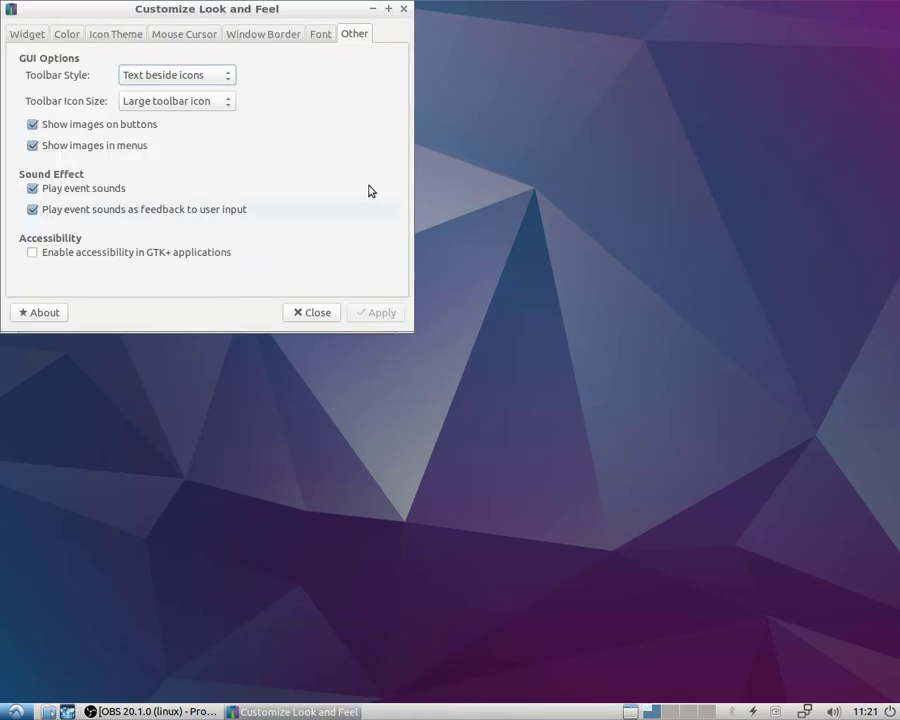
click(404, 10)
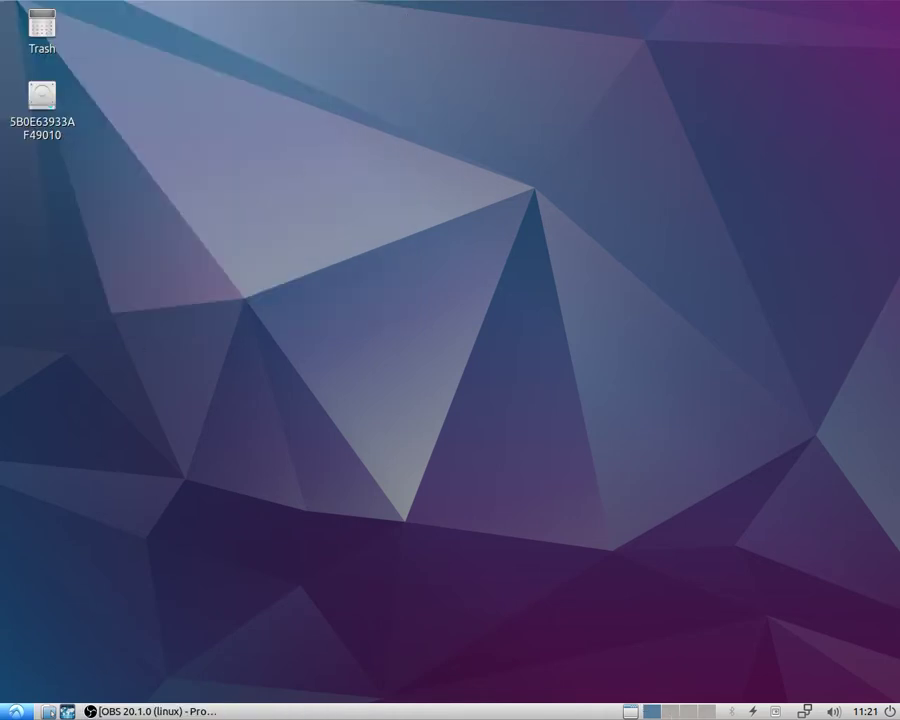
- Launch the Software application from the System Tools category and maximize its window
key(super)
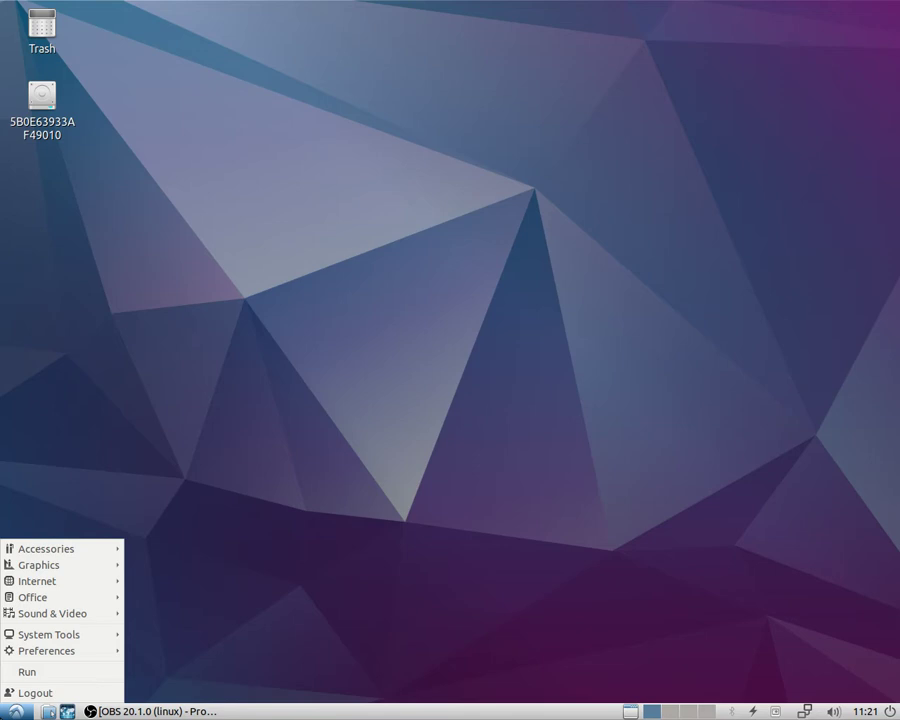
mouse_move(90, 657)
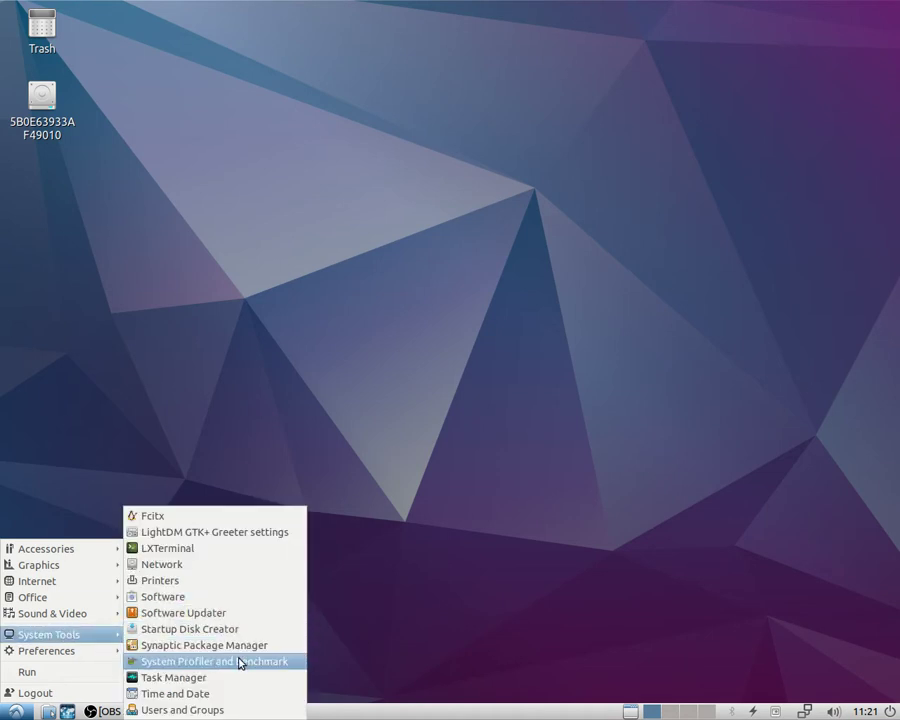
click(231, 597)
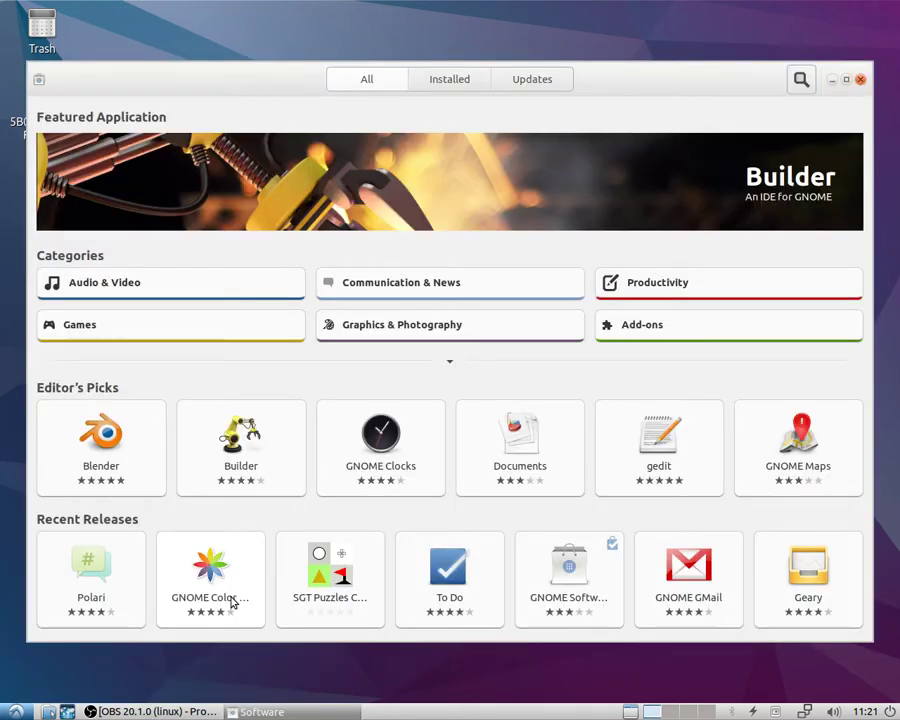
click(845, 80)
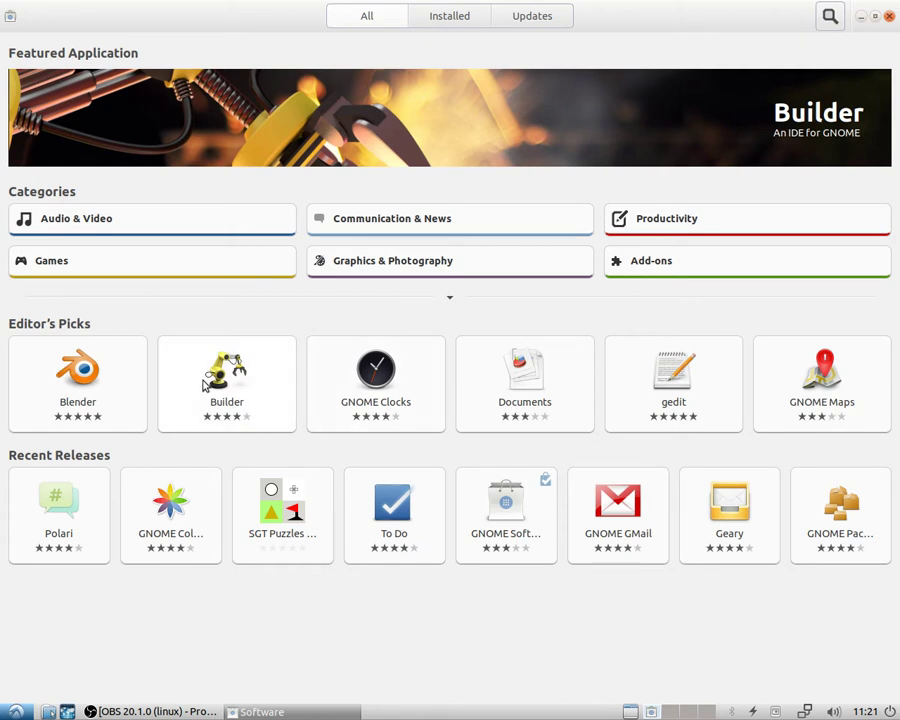
- Examine Blender's software page, including its description, details, ratings and reviews
click(116, 366)
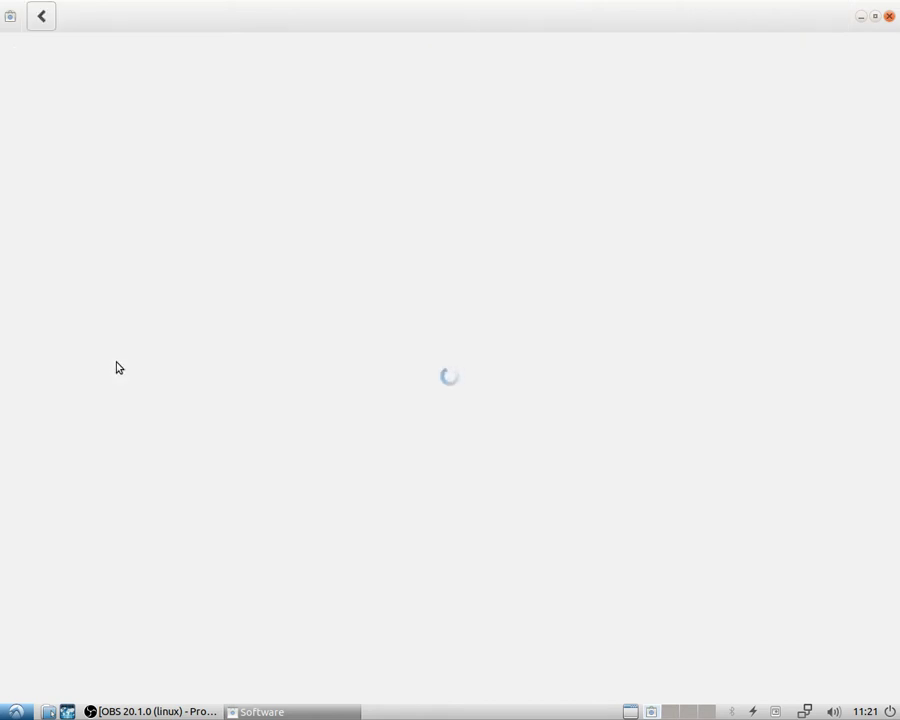
scroll(305, 262, down, 5)
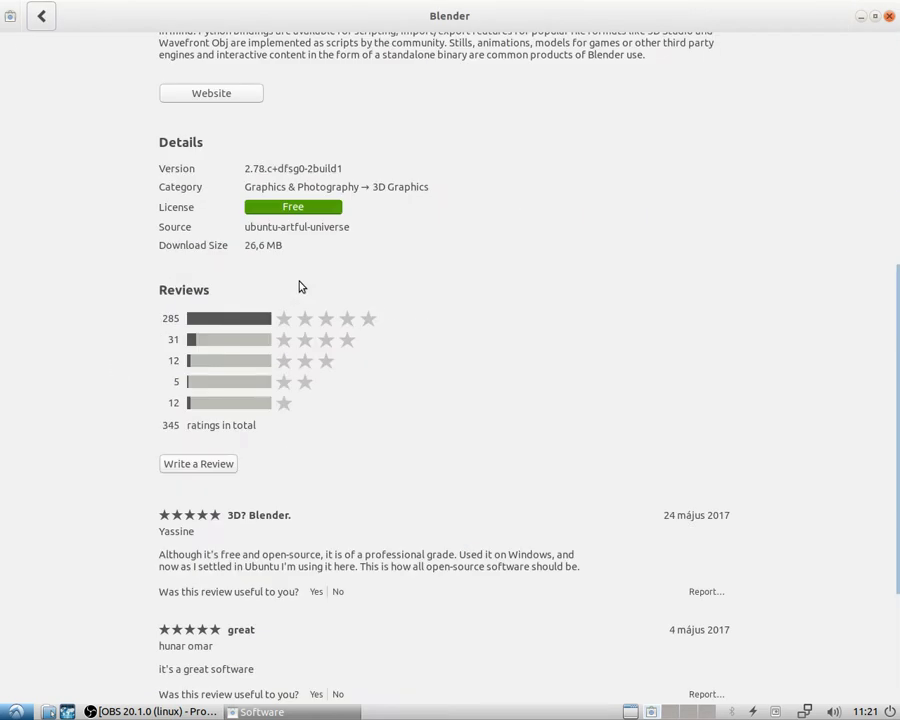
scroll(294, 355, up, 2)
scroll(351, 167, down, 5)
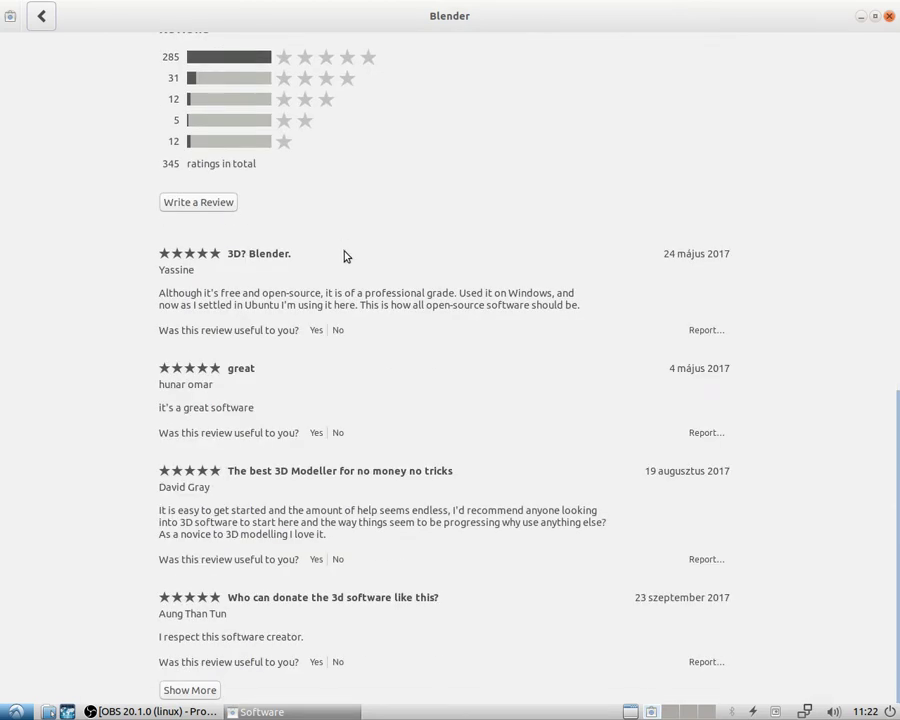
scroll(344, 255, up, 10)
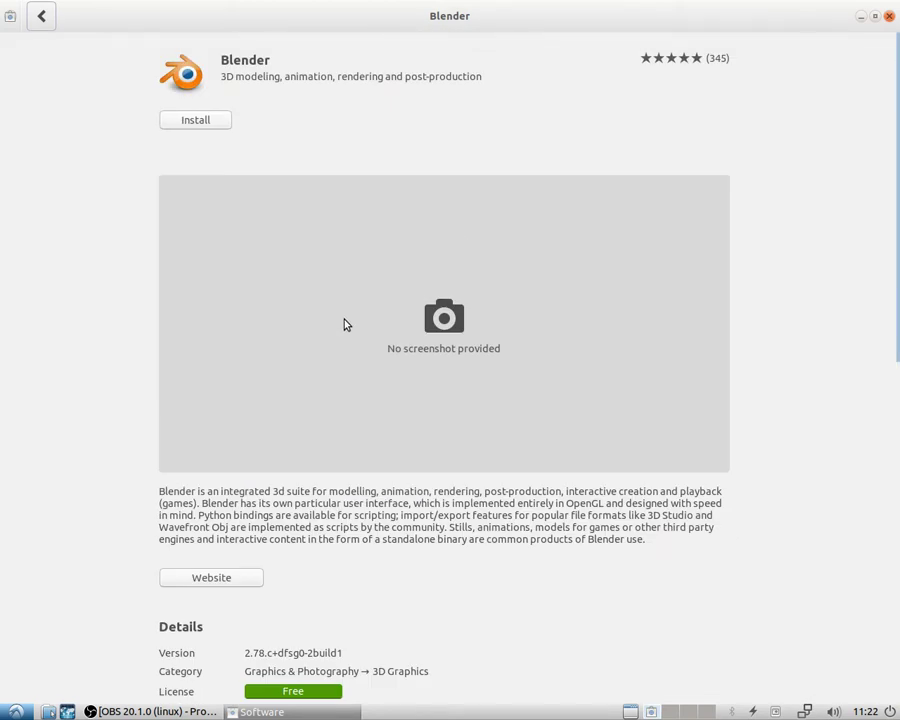
- Try to install Blender, cancel the authentication request, return to the software overview and dismiss the notification
click(210, 124)
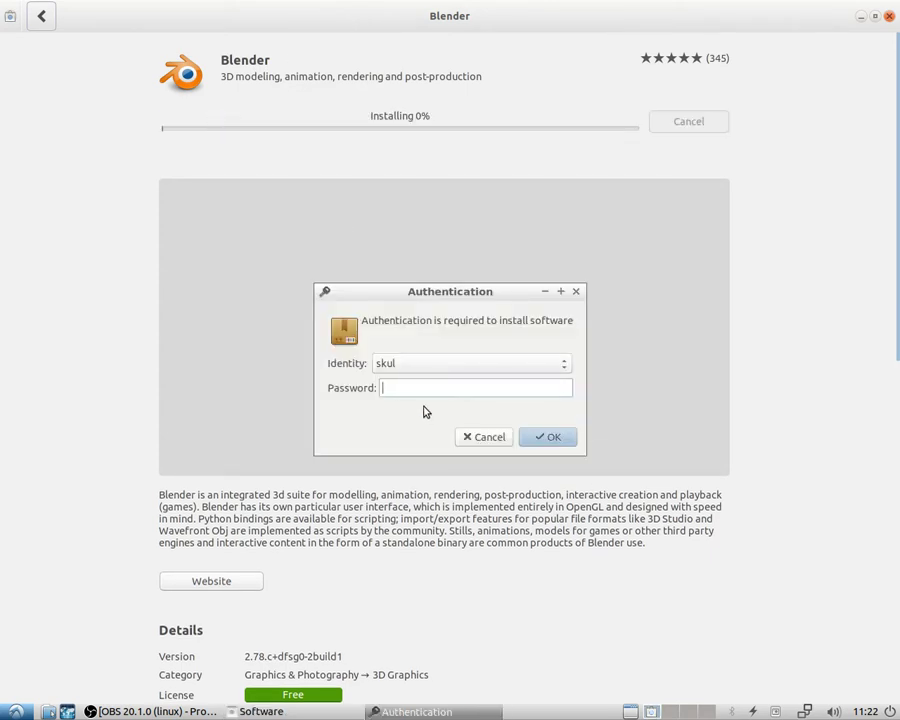
click(576, 292)
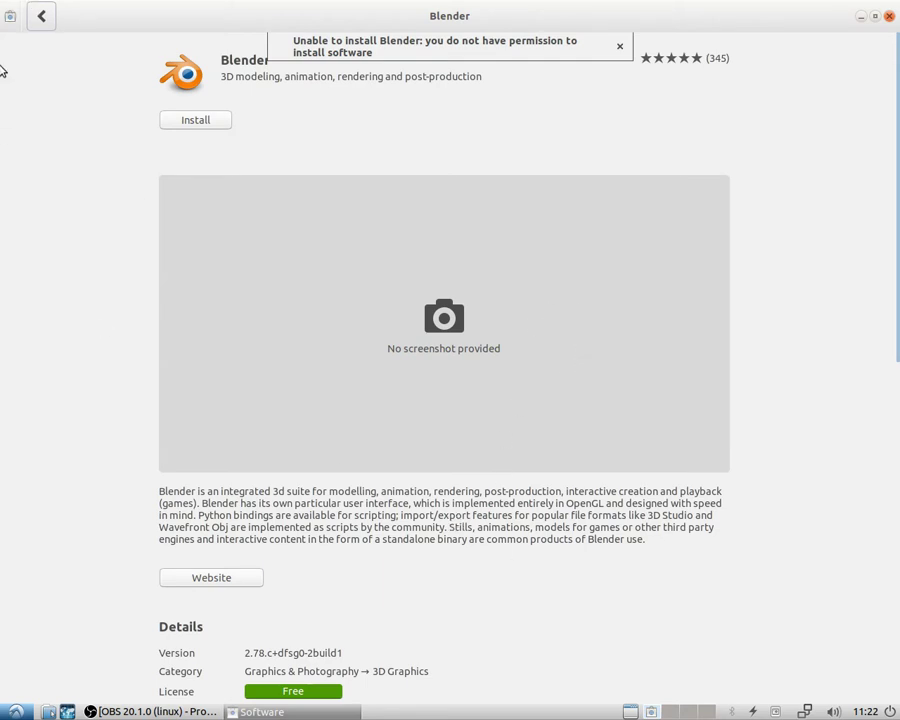
click(39, 22)
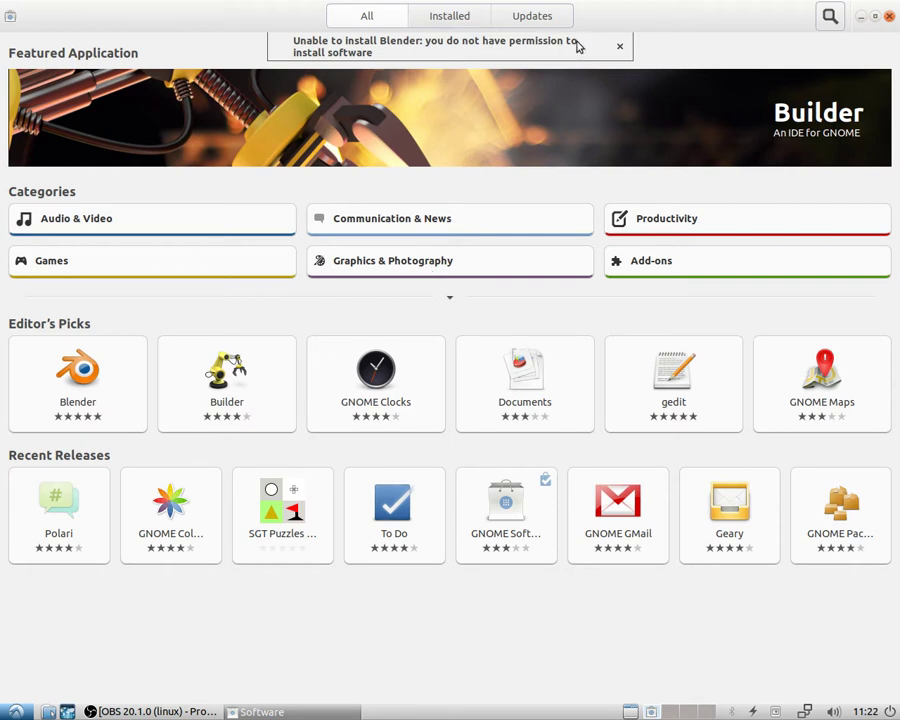
click(621, 47)
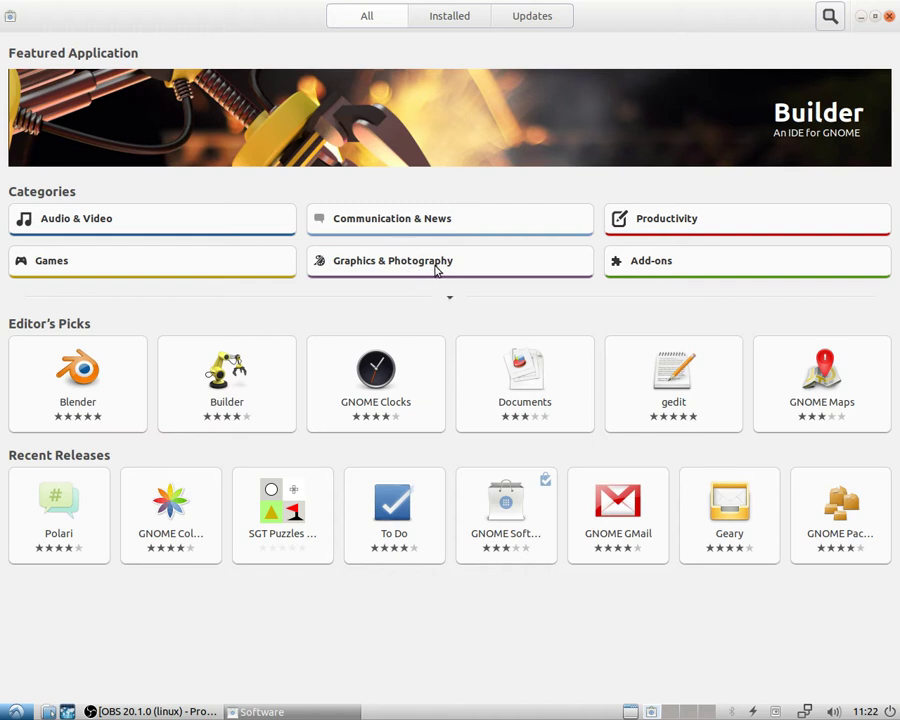
- Look at the installed applications, and browse the Photography, 3D Graphics and Scanning sections of Graphics & Photography
click(454, 16)
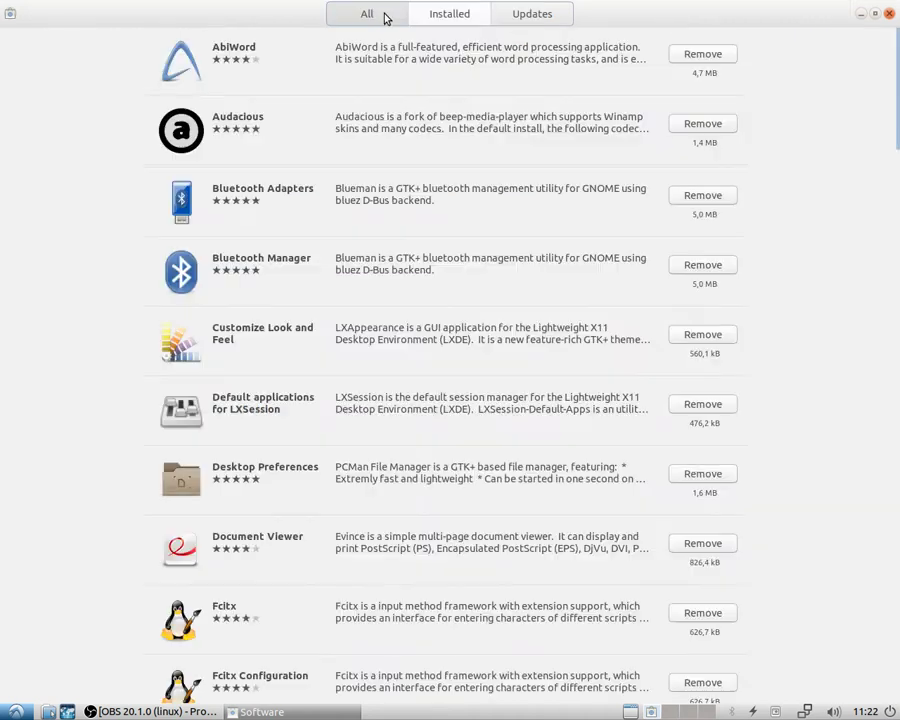
click(384, 17)
click(416, 260)
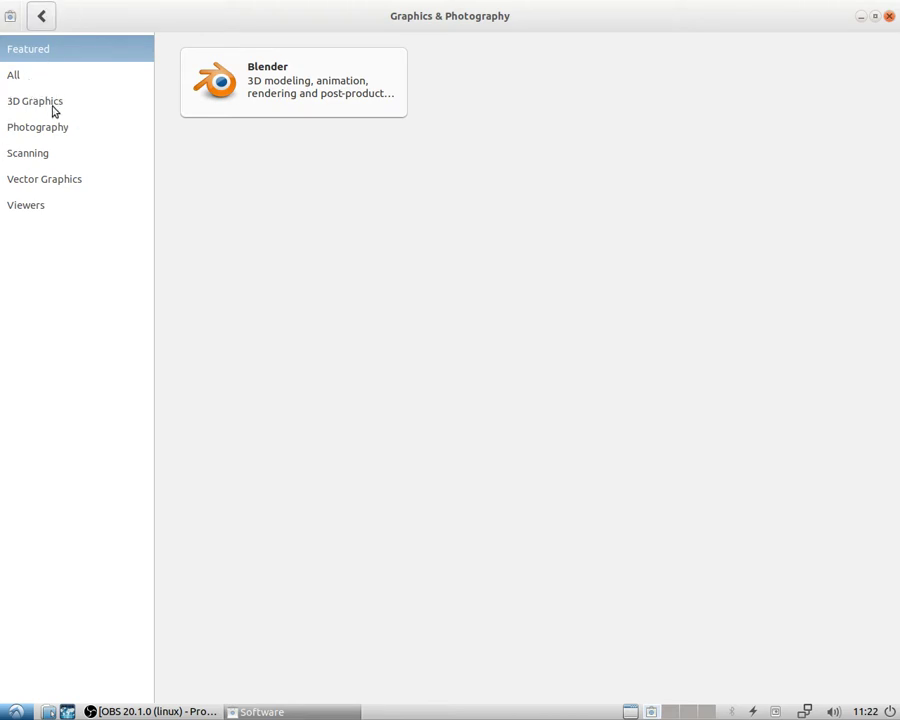
click(55, 136)
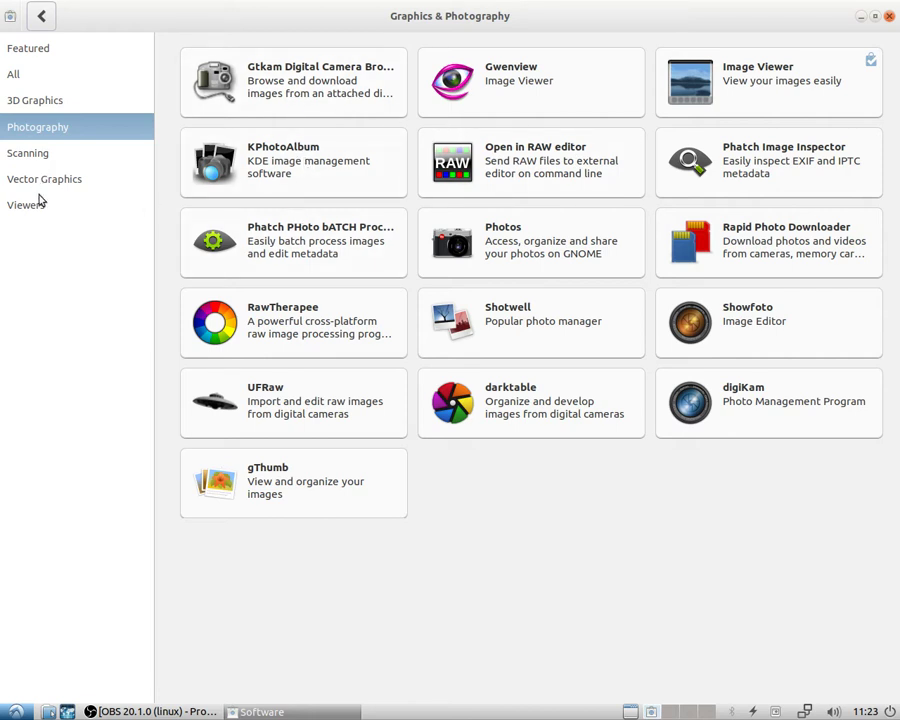
click(36, 108)
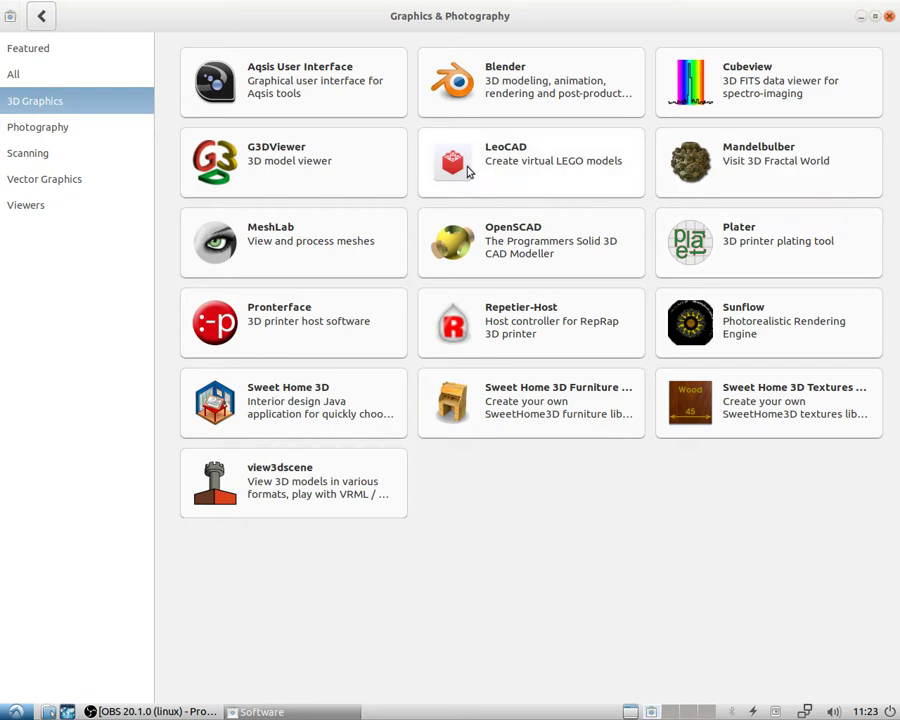
click(30, 160)
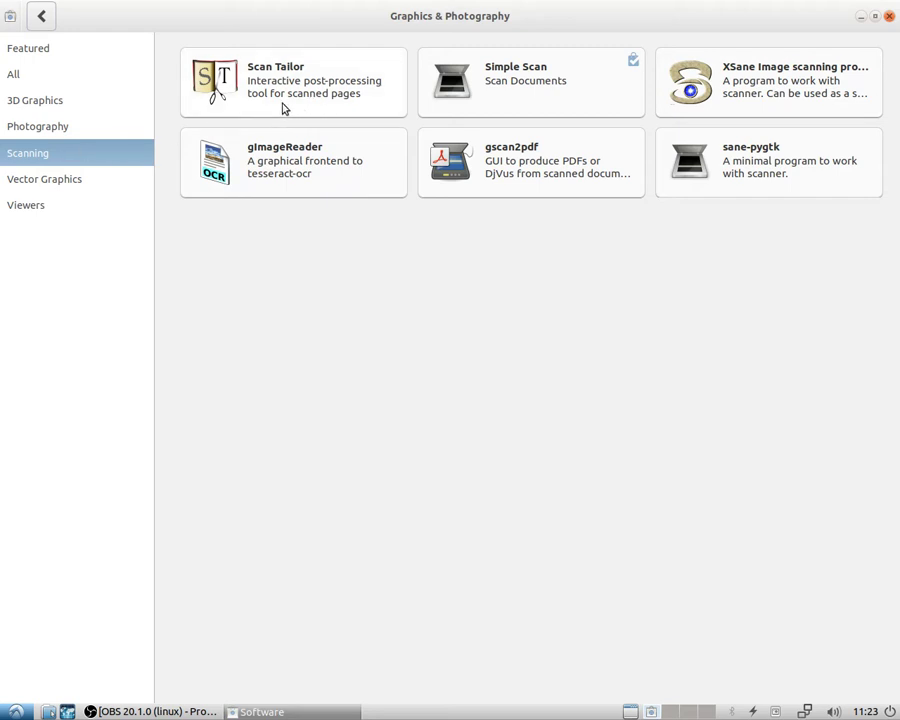
- Browse the Vector Graphics, Viewers, Scanning, Photography and 3D Graphics sections of Graphics & Photography
click(36, 182)
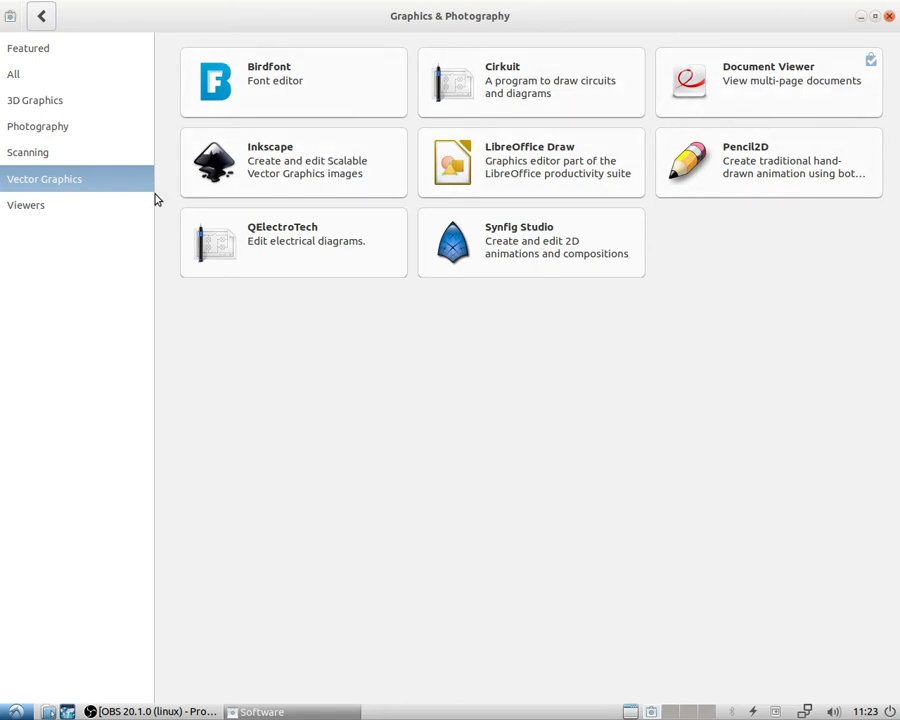
click(36, 212)
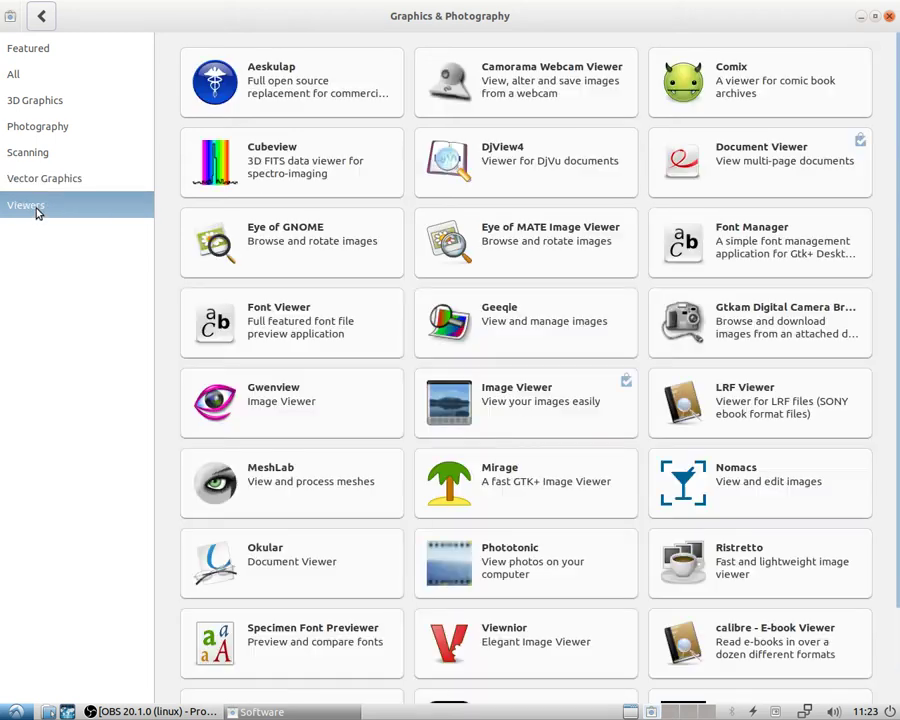
scroll(580, 316, down, 3)
scroll(553, 327, up, 3)
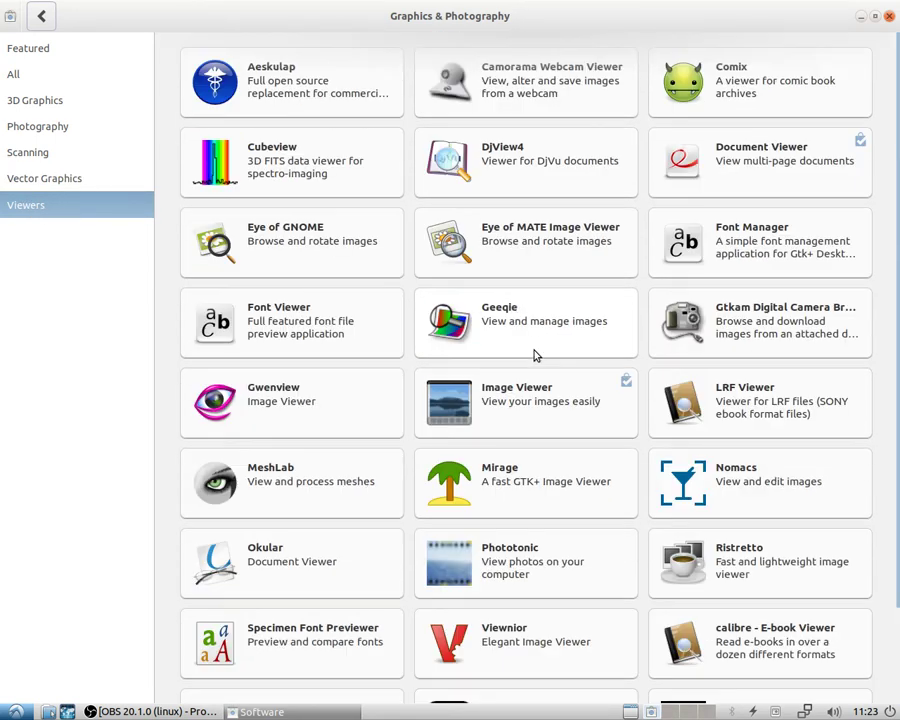
click(44, 179)
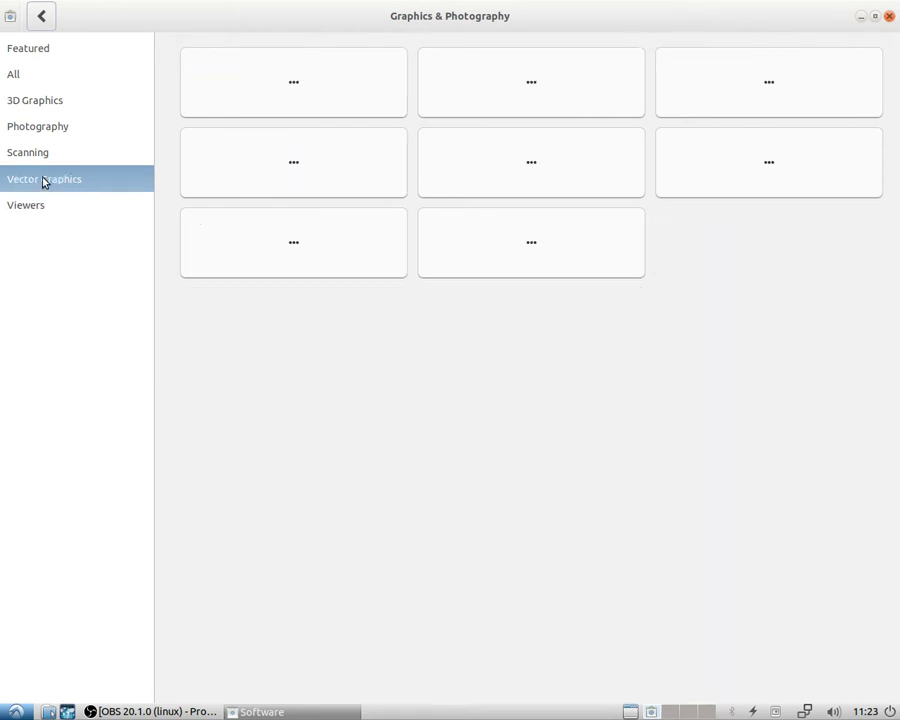
click(38, 153)
click(60, 137)
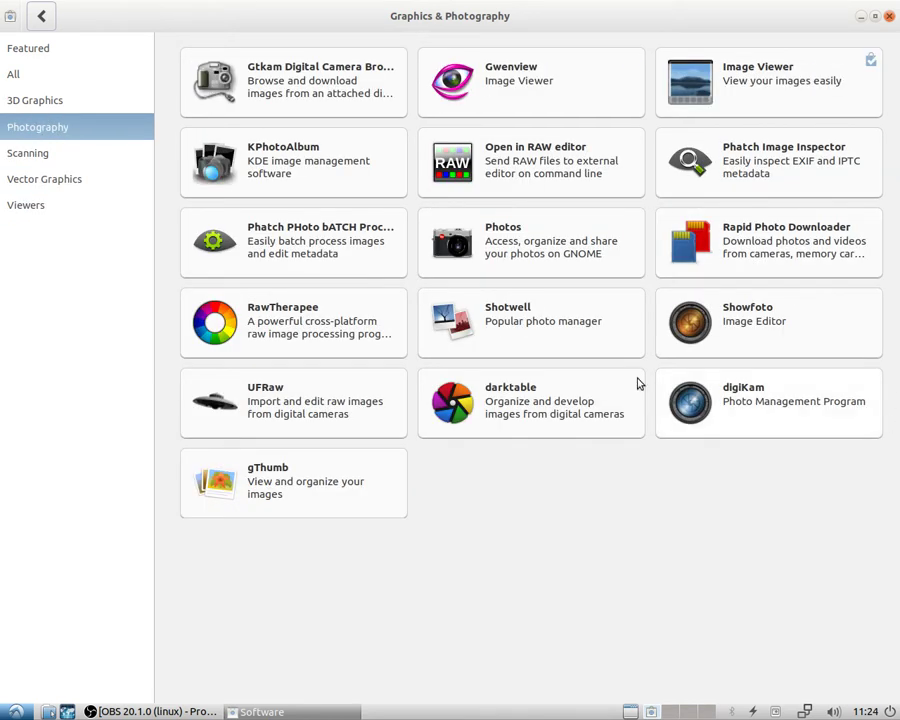
click(18, 102)
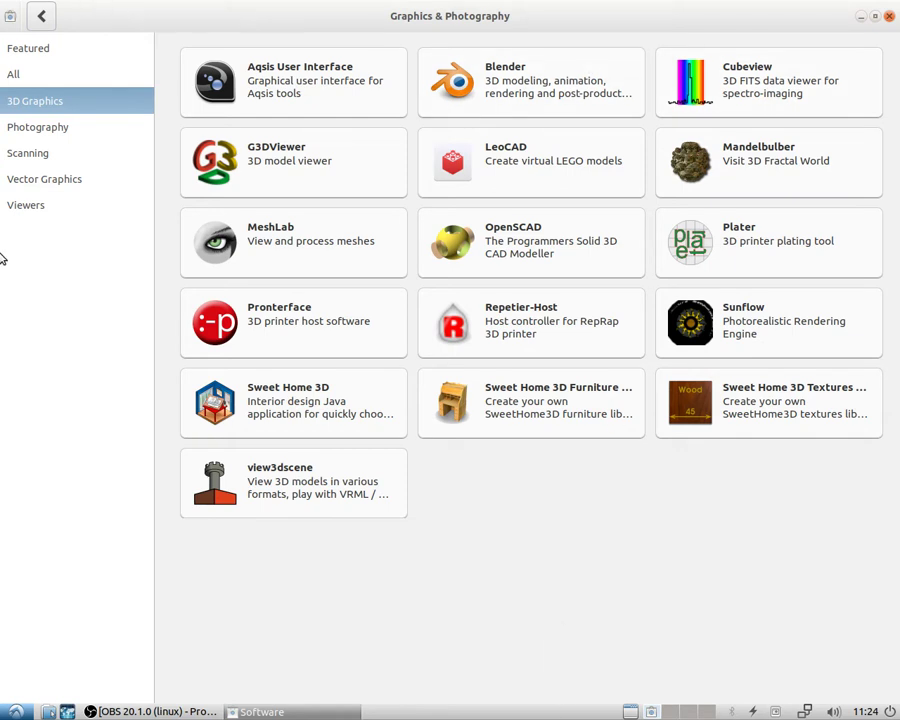
- Look through the complete list of Graphics & Photography applications and return to the software overview
click(18, 75)
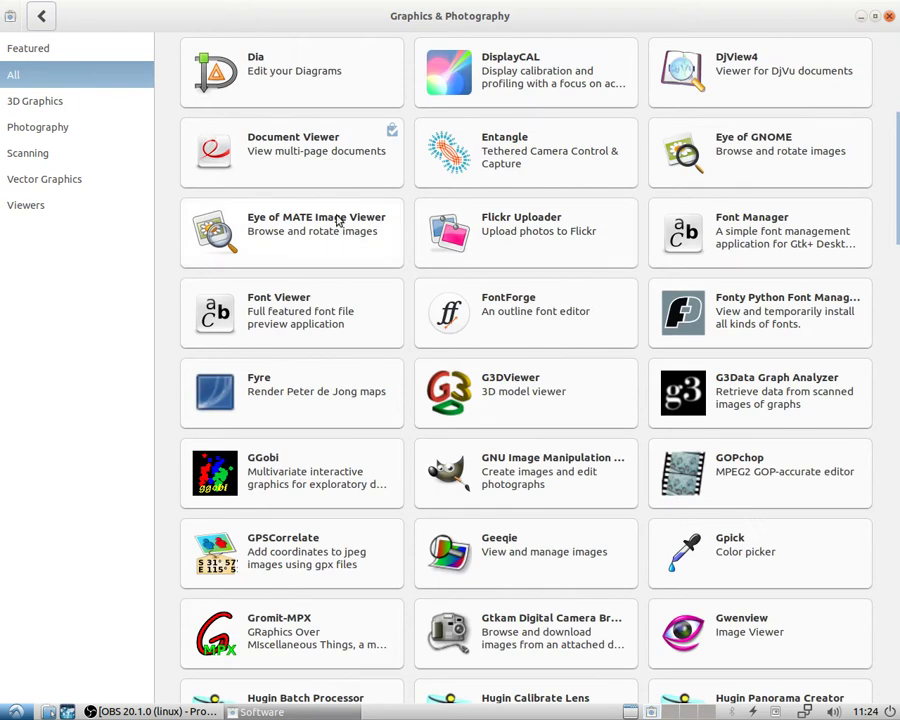
scroll(340, 228, down, 5)
scroll(449, 435, down, 15)
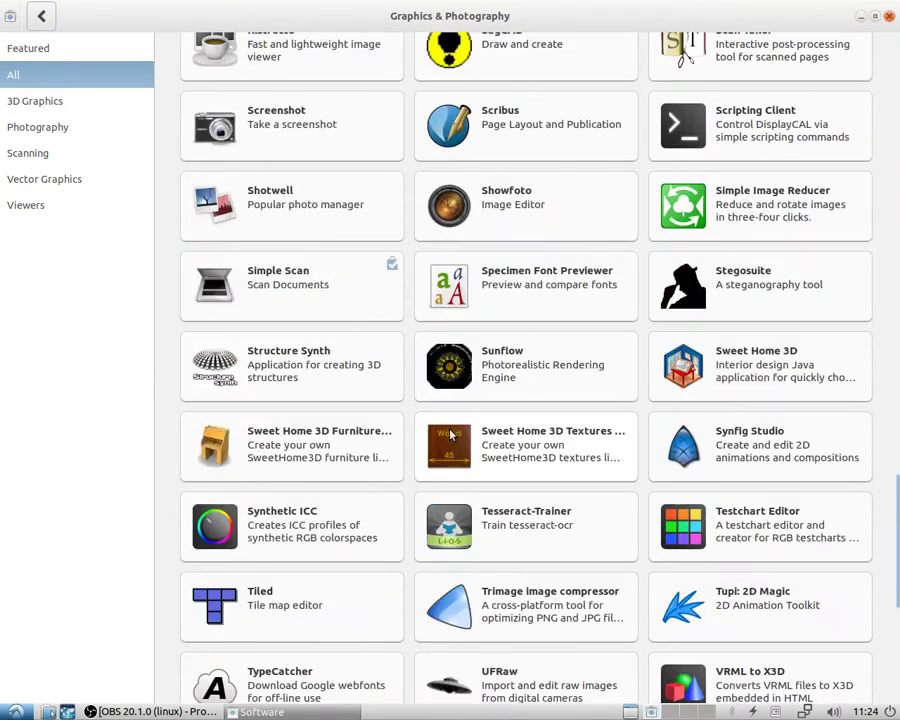
scroll(449, 435, down, 6)
scroll(845, 605, up, 5)
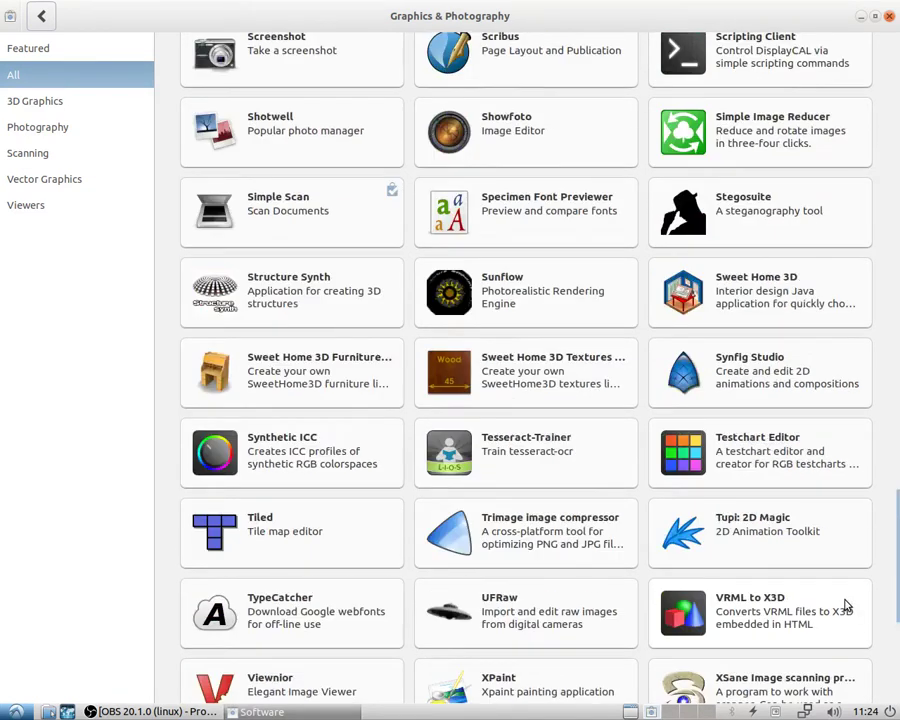
scroll(845, 605, up, 15)
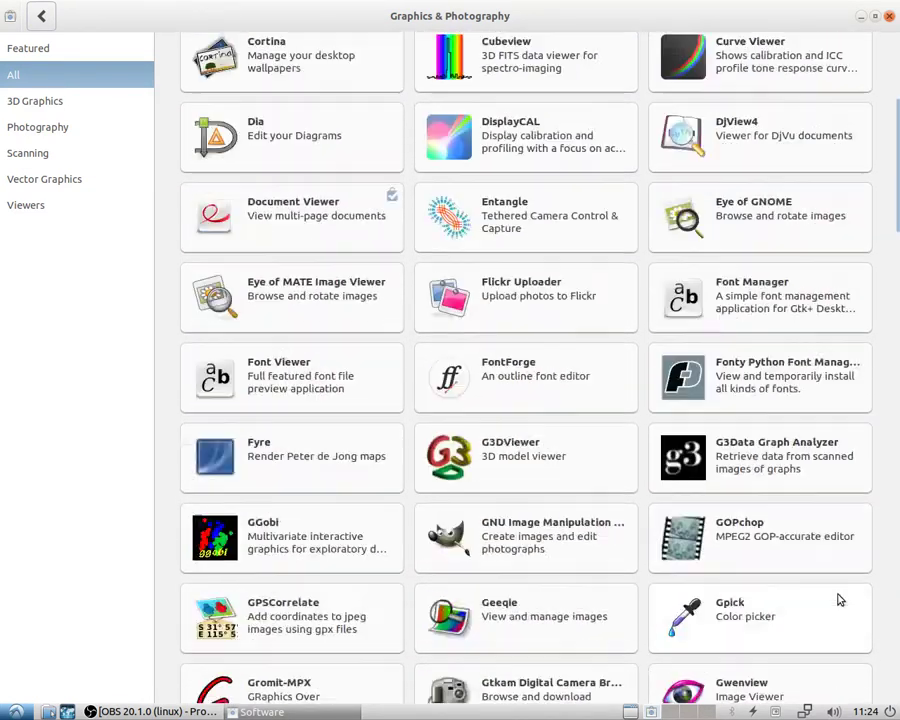
scroll(840, 600, up, 5)
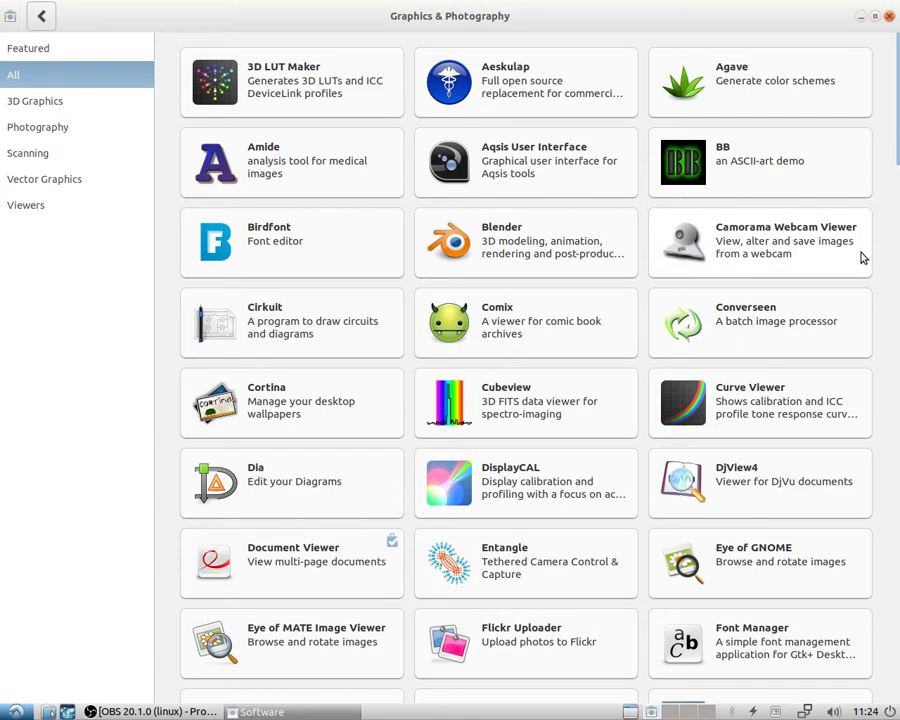
click(41, 15)
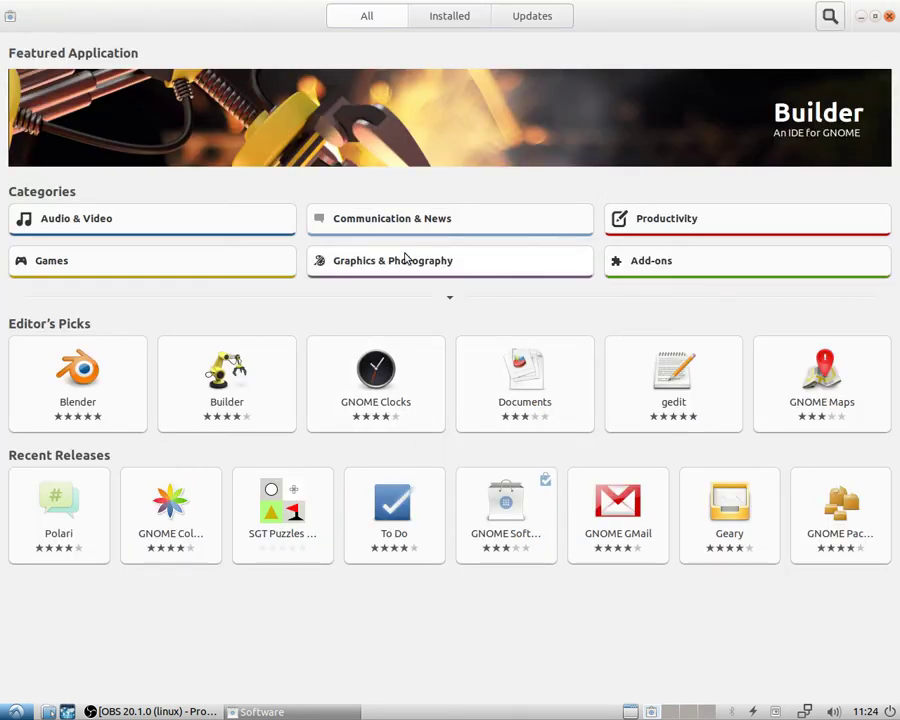
- Open the Audio & Video category and browse its Audio Creation & Editing section
click(203, 226)
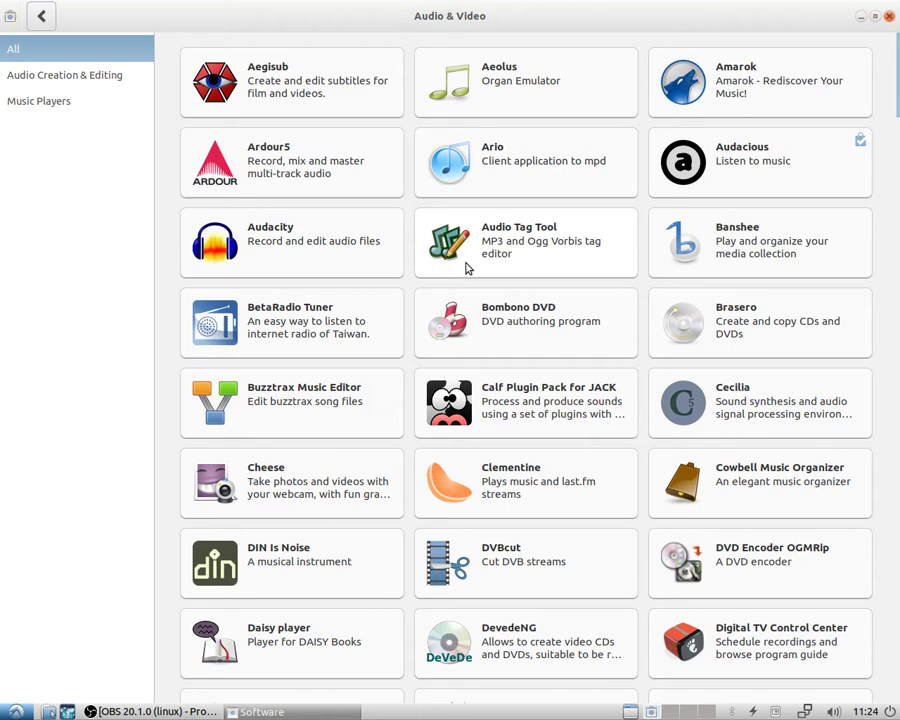
click(78, 80)
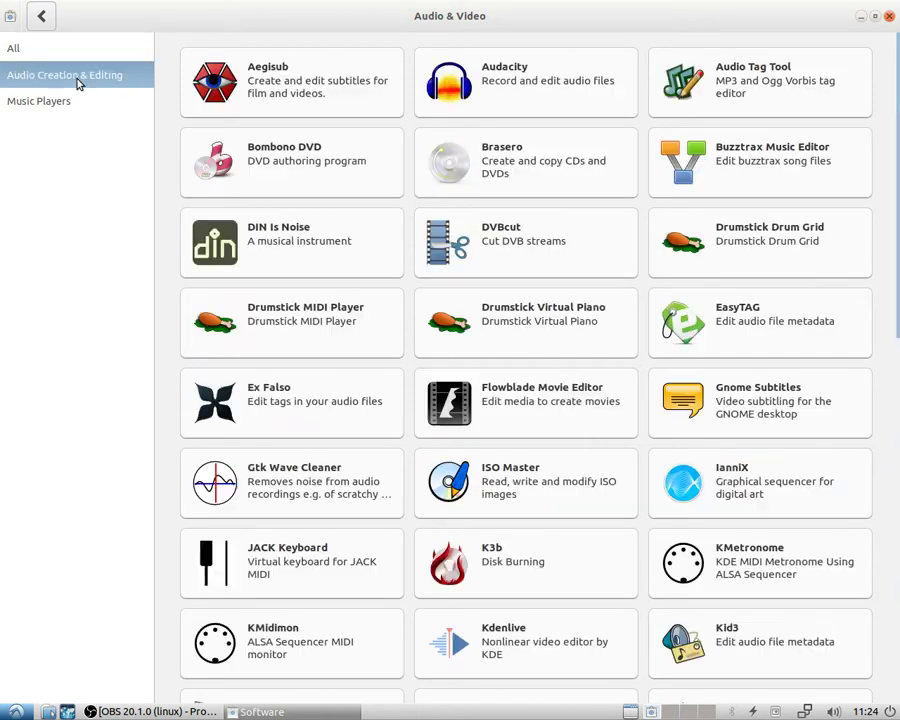
scroll(760, 280, down, 15)
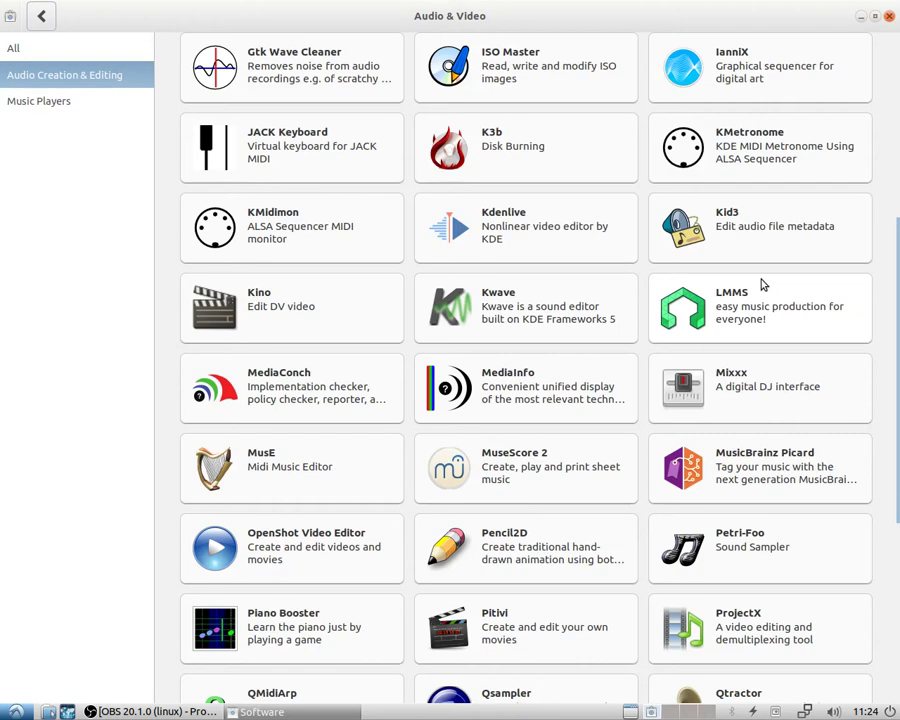
scroll(213, 421, up, 5)
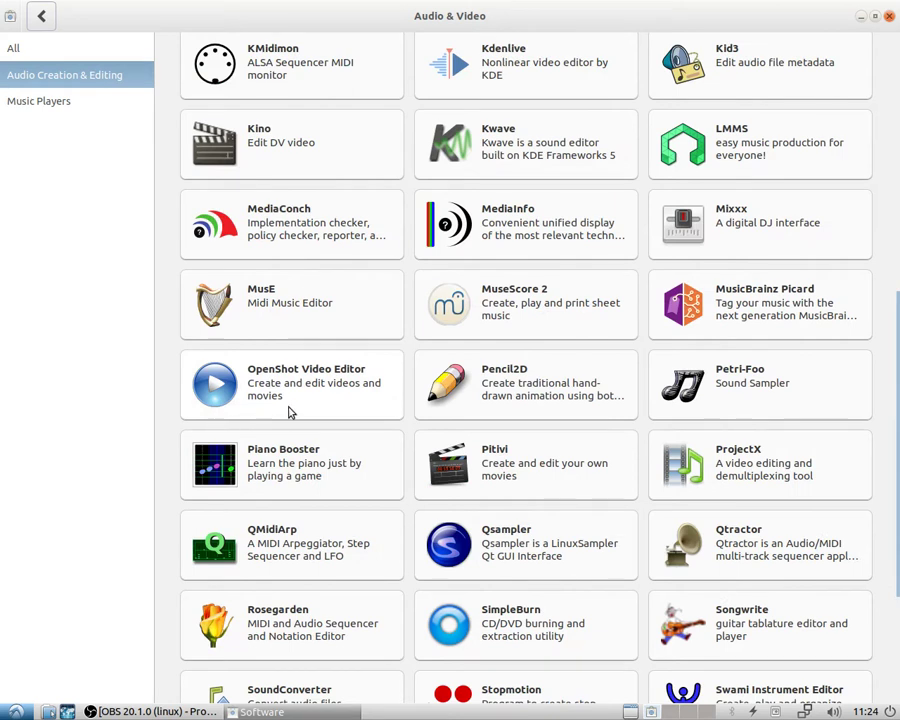
- Examine OpenShot Video Editor's software page, including its description, details and reviews, and return to the application list
click(335, 394)
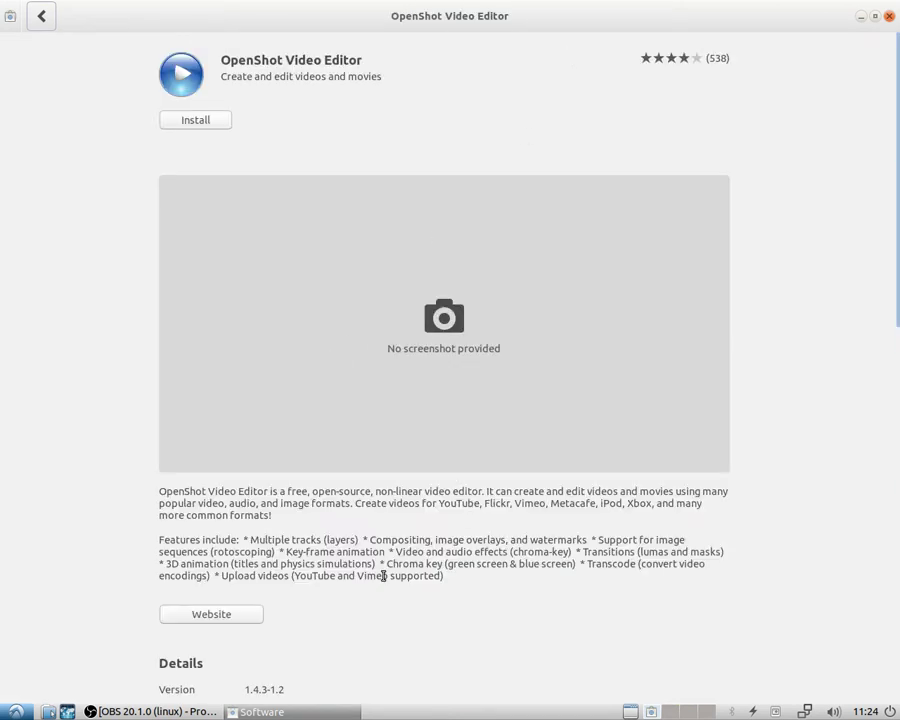
scroll(383, 576, down, 1)
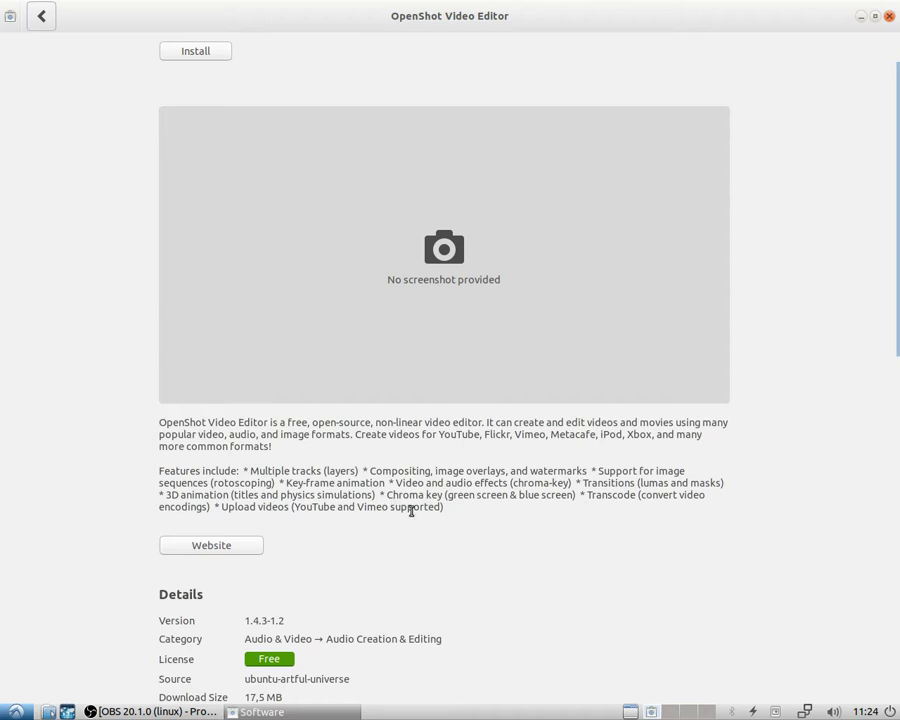
scroll(453, 470, down, 6)
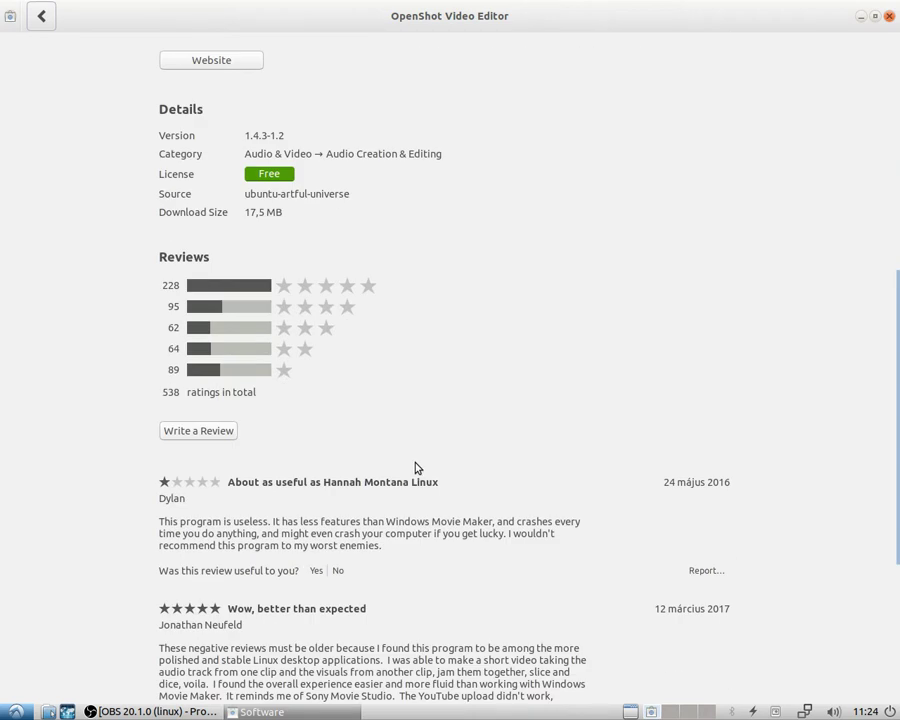
scroll(419, 477, down, 5)
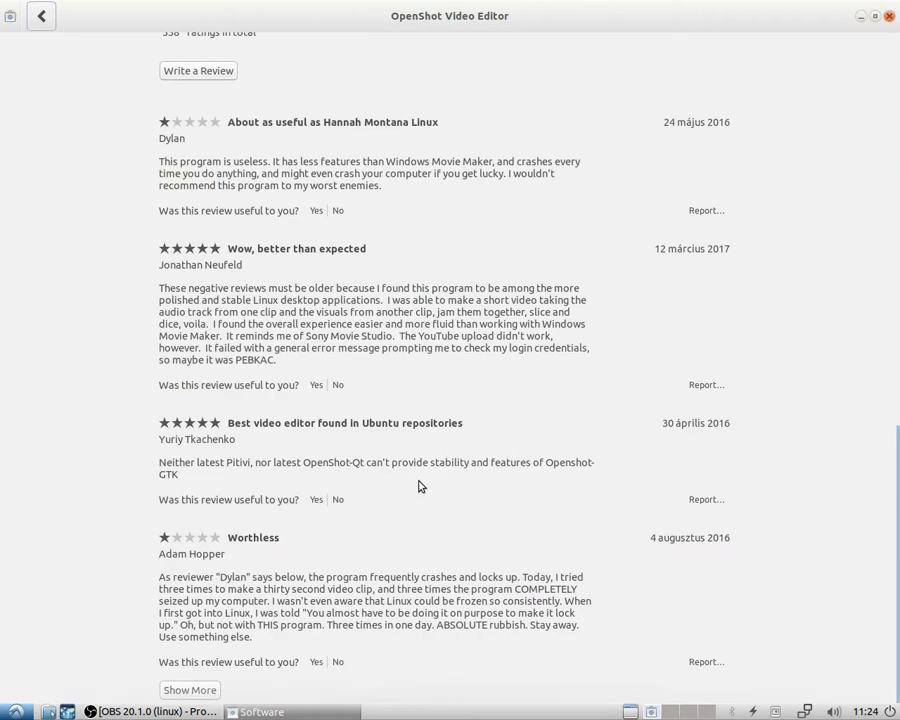
scroll(419, 486, up, 10)
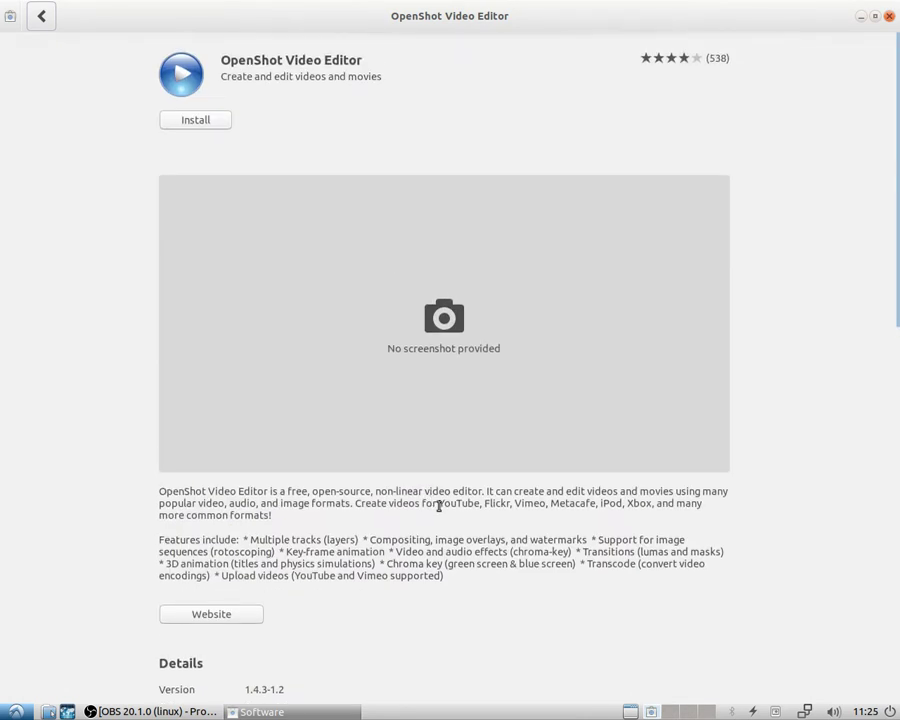
click(38, 28)
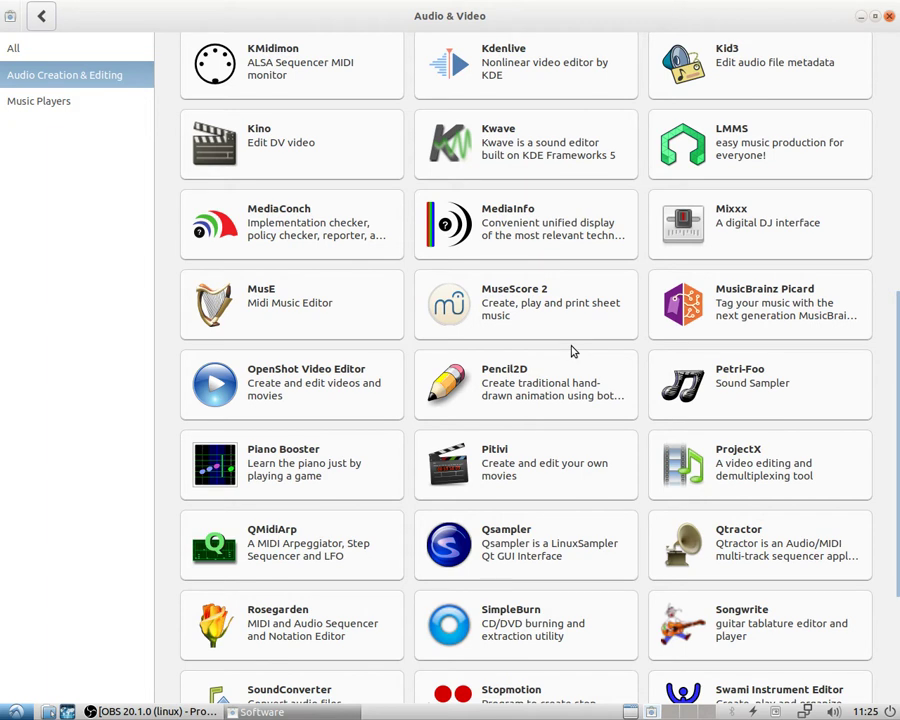
- Look through the Audio Creation & Editing applications for another video editor
scroll(573, 347, down, 5)
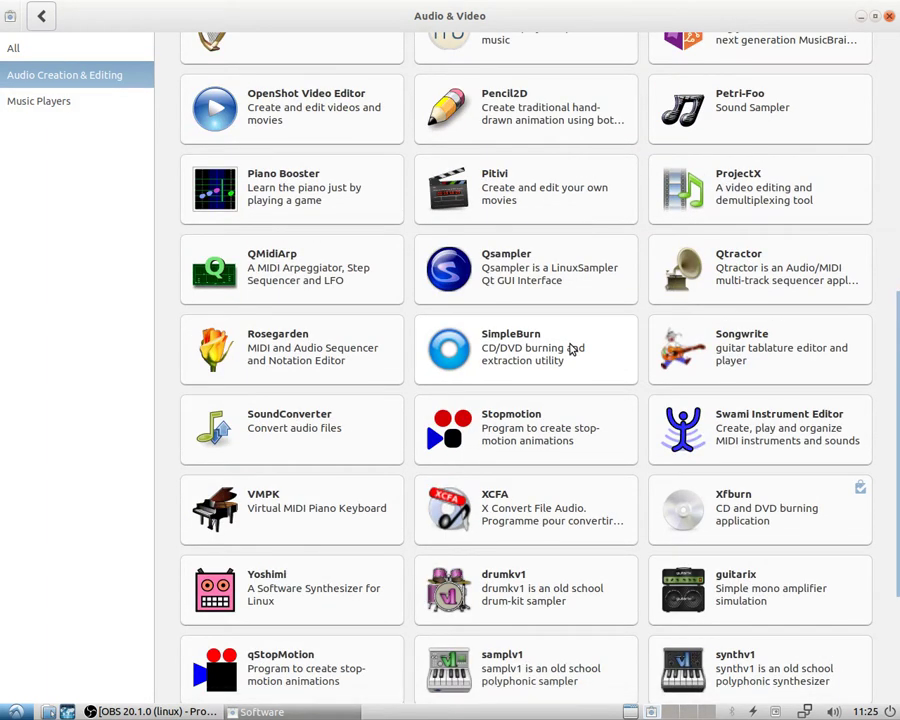
scroll(654, 524, up, 6)
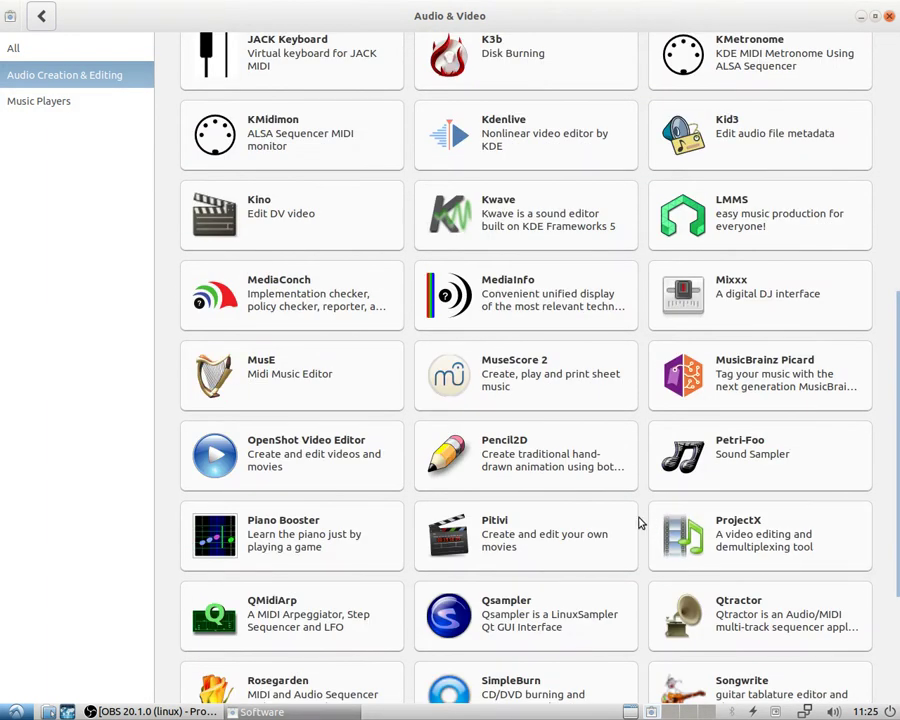
scroll(641, 522, up, 7)
scroll(639, 518, down, 5)
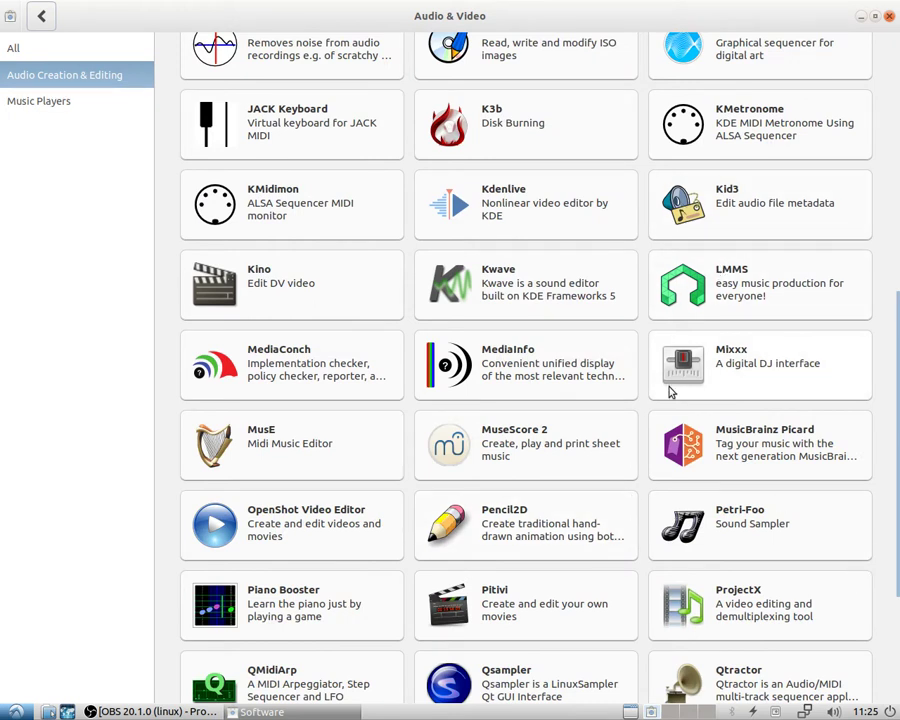
scroll(670, 392, up, 5)
scroll(460, 375, down, 4)
- Examine Kino's software page, including its description, details, ratings and reviews, and return to the application list
click(253, 361)
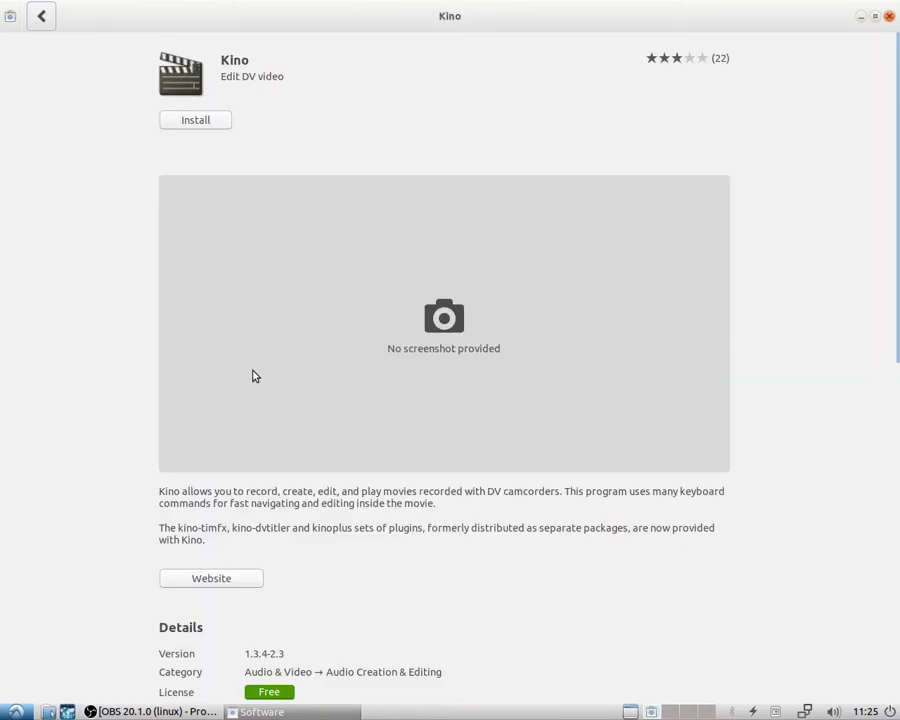
scroll(305, 575, down, 5)
scroll(305, 575, down, 2)
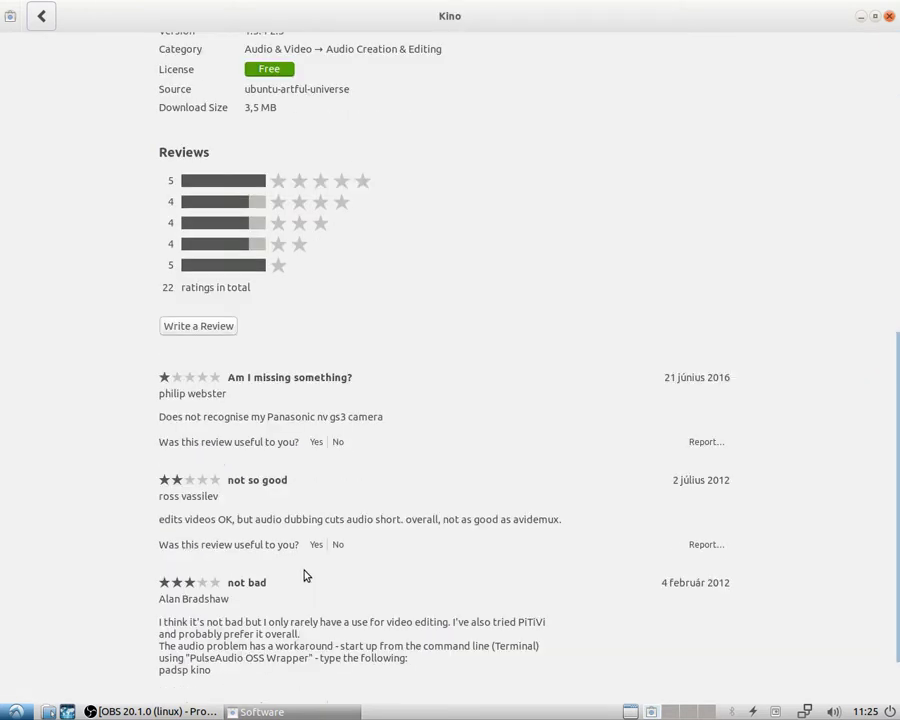
scroll(305, 575, up, 7)
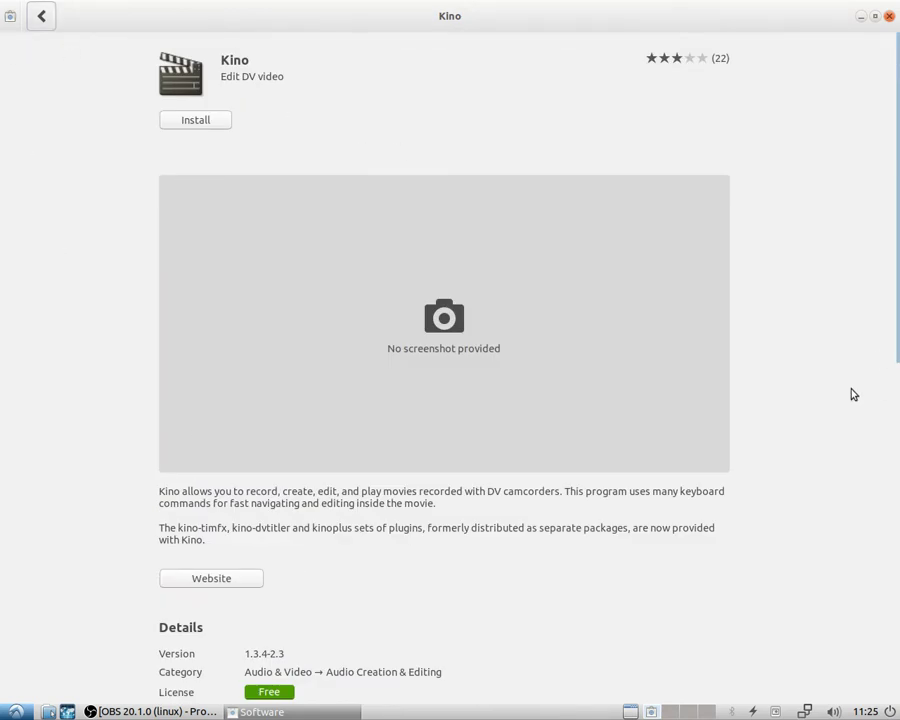
scroll(574, 379, down, 3)
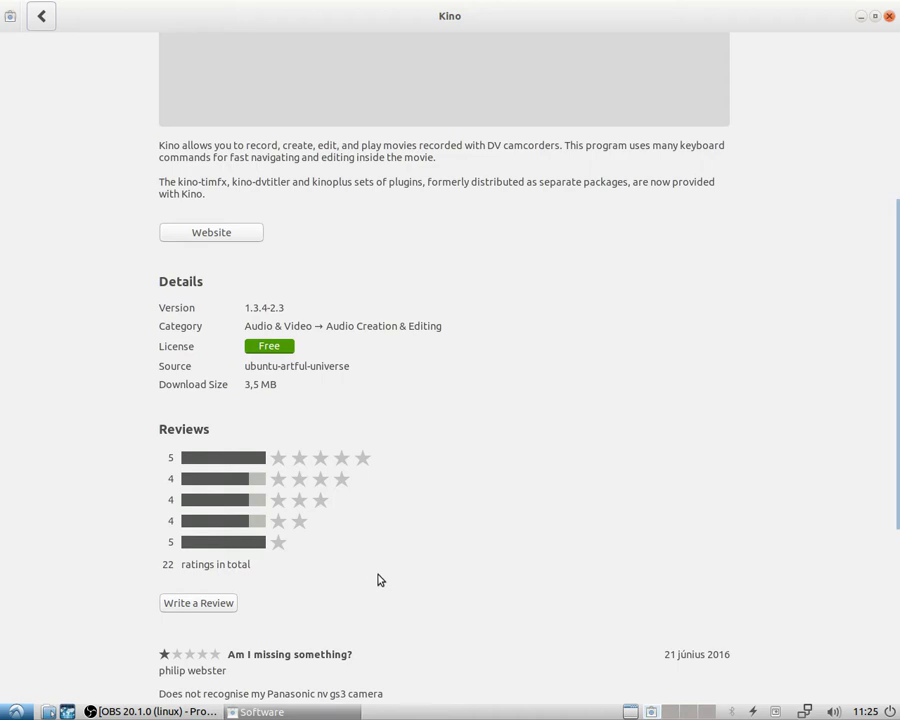
scroll(312, 345, down, 3)
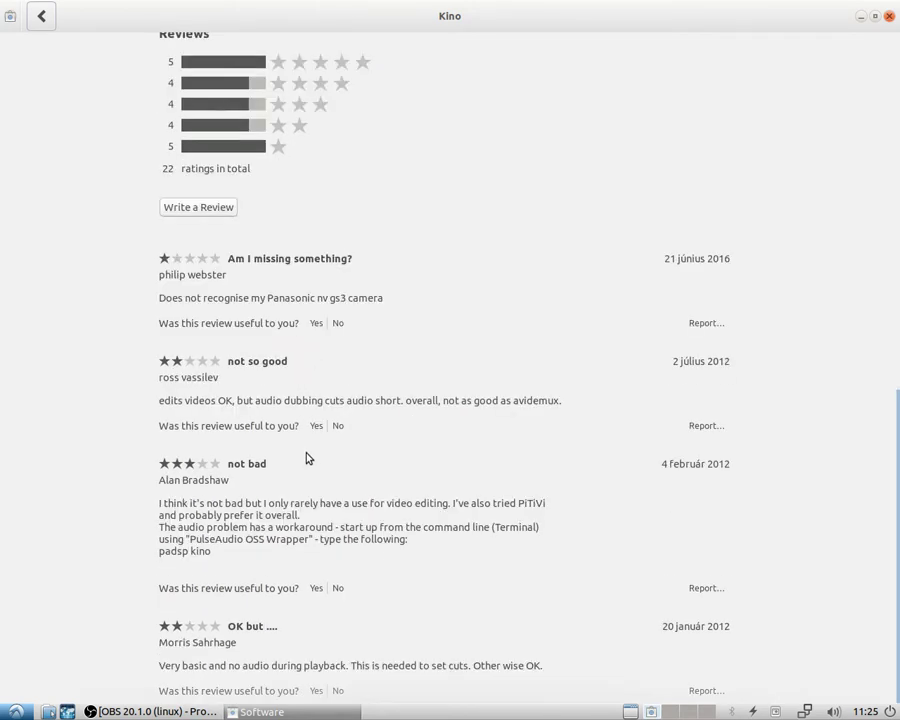
scroll(306, 460, up, 1)
scroll(305, 463, up, 7)
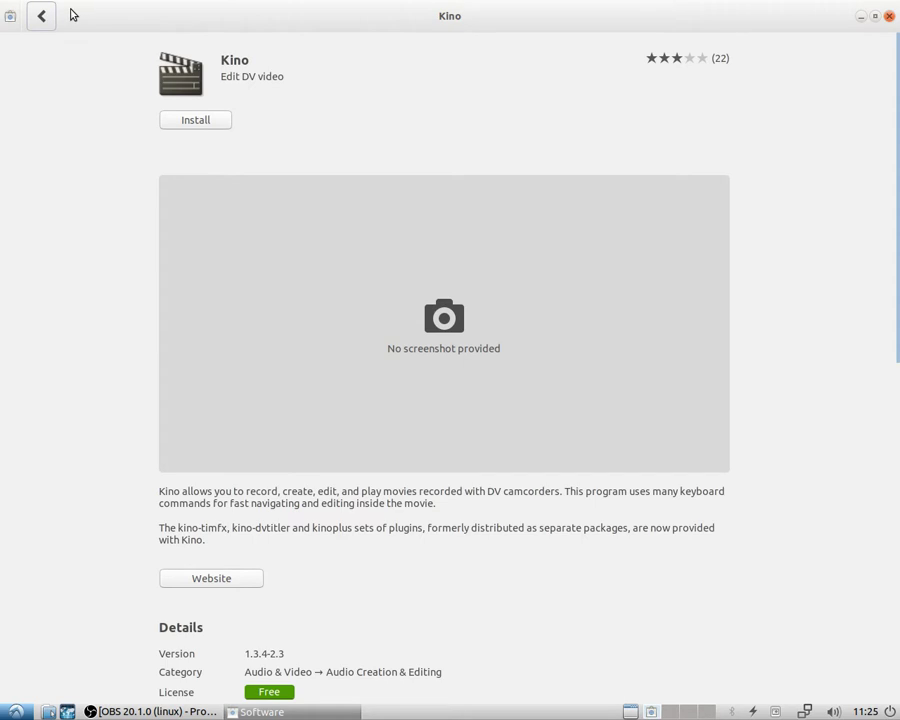
click(41, 15)
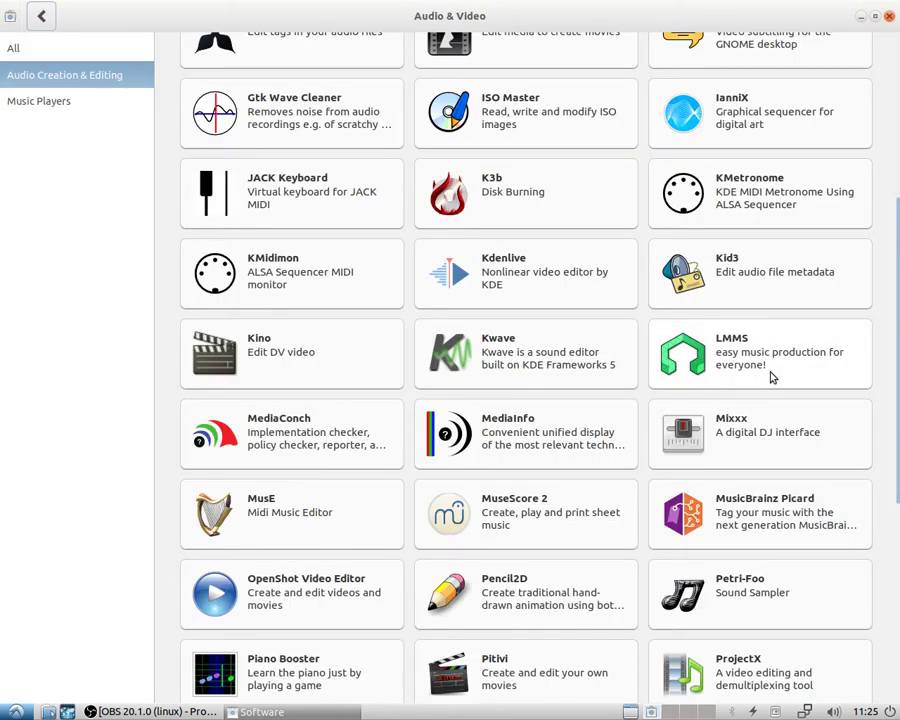
- Look over the remaining Audio Creation & Editing applications and go back to the beginning of the list
scroll(629, 460, down, 5)
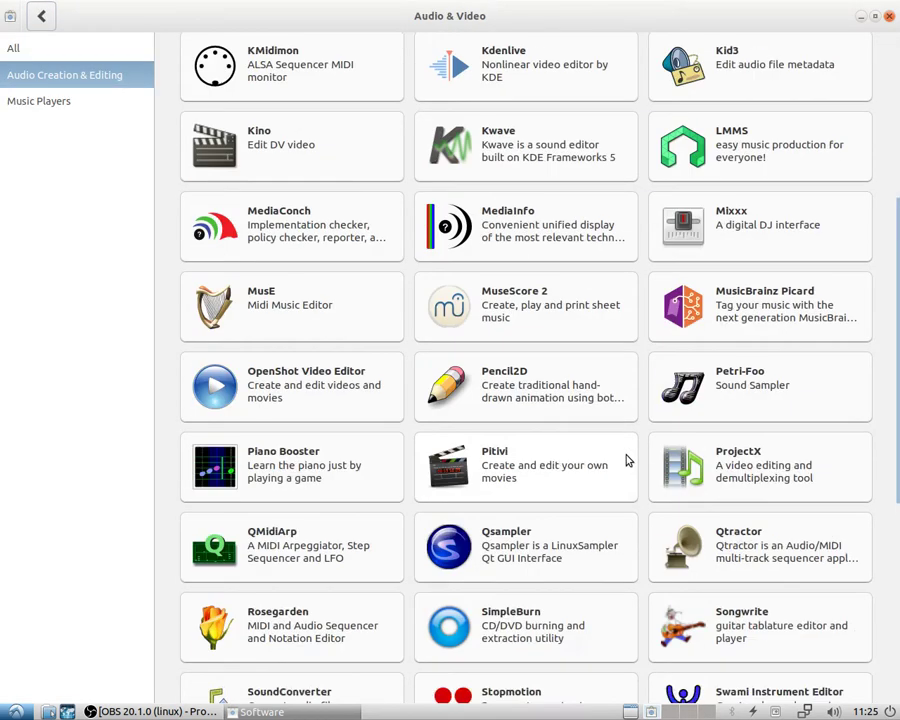
scroll(628, 460, down, 2)
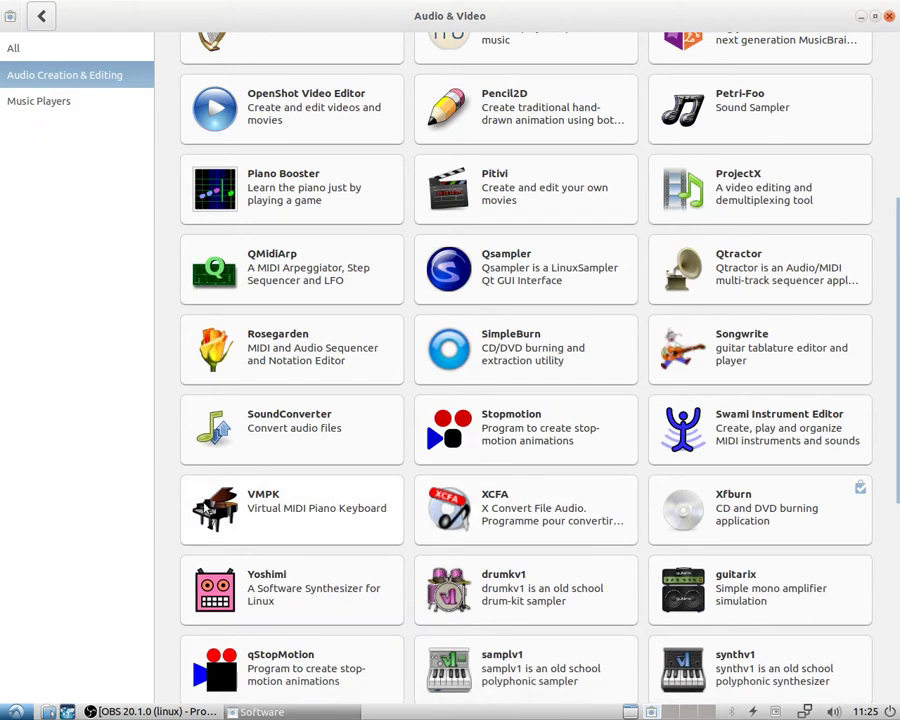
scroll(466, 639, up, 12)
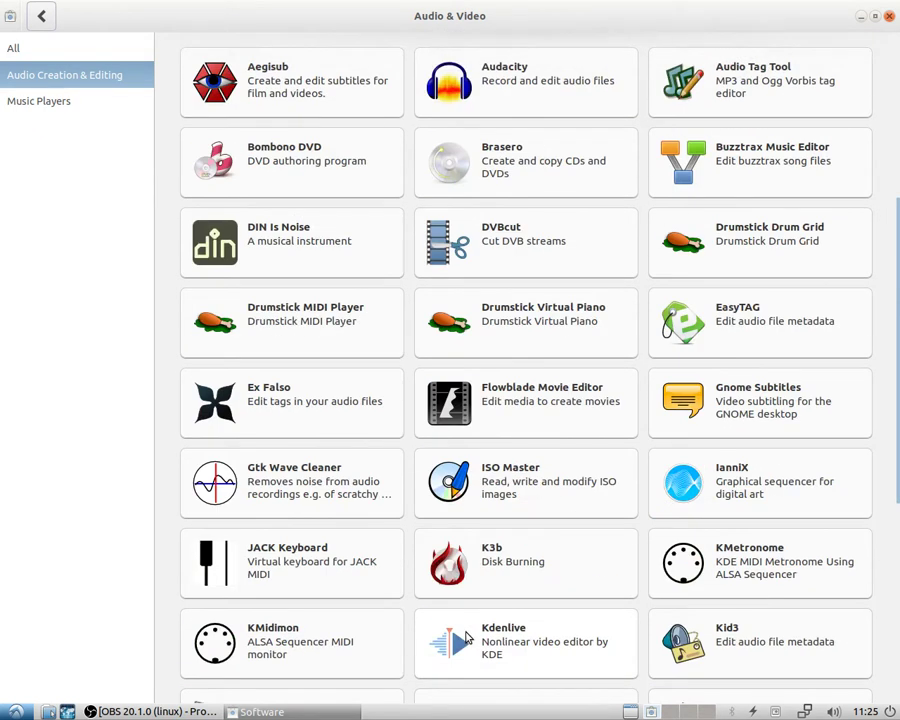
- Look through the Music Players subcategory and the Graphics & Photography category, returning to the category overview after each
click(50, 103)
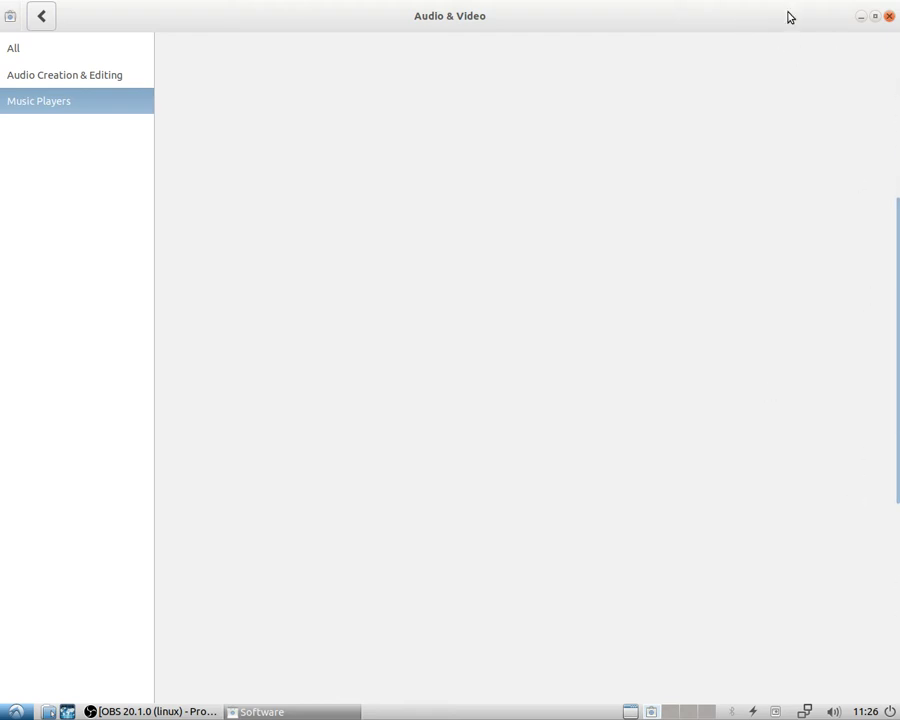
click(37, 23)
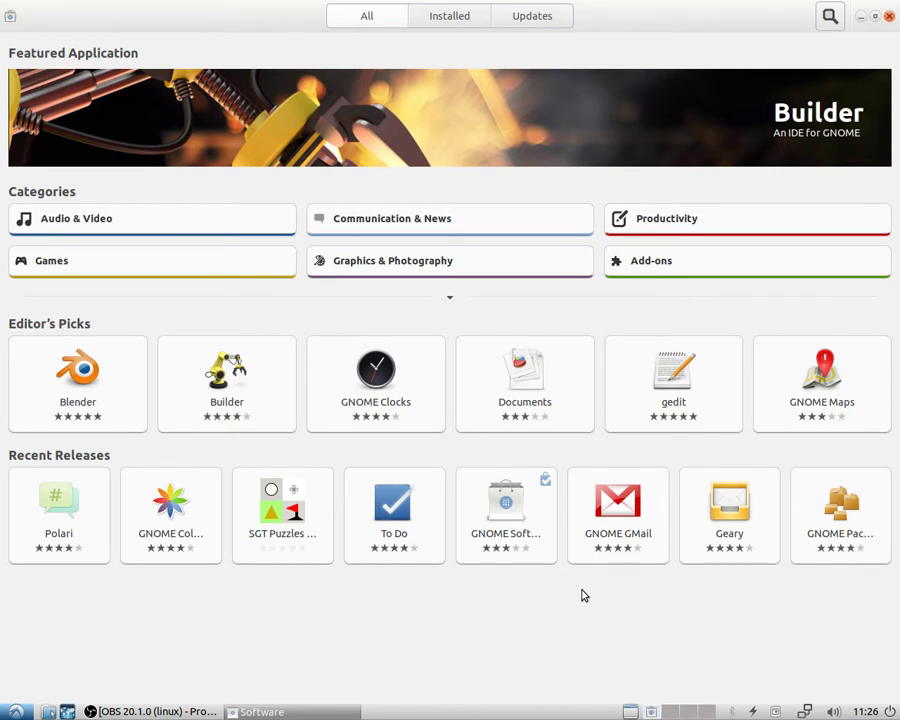
click(435, 264)
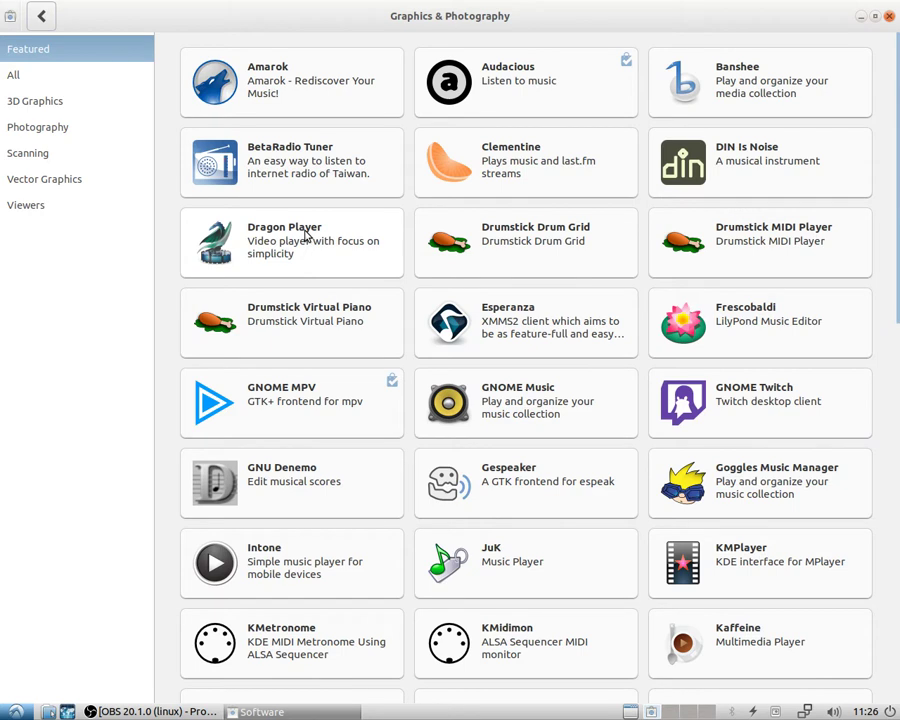
scroll(355, 373, down, 5)
scroll(355, 373, up, 5)
scroll(355, 373, down, 1)
scroll(355, 373, down, 3)
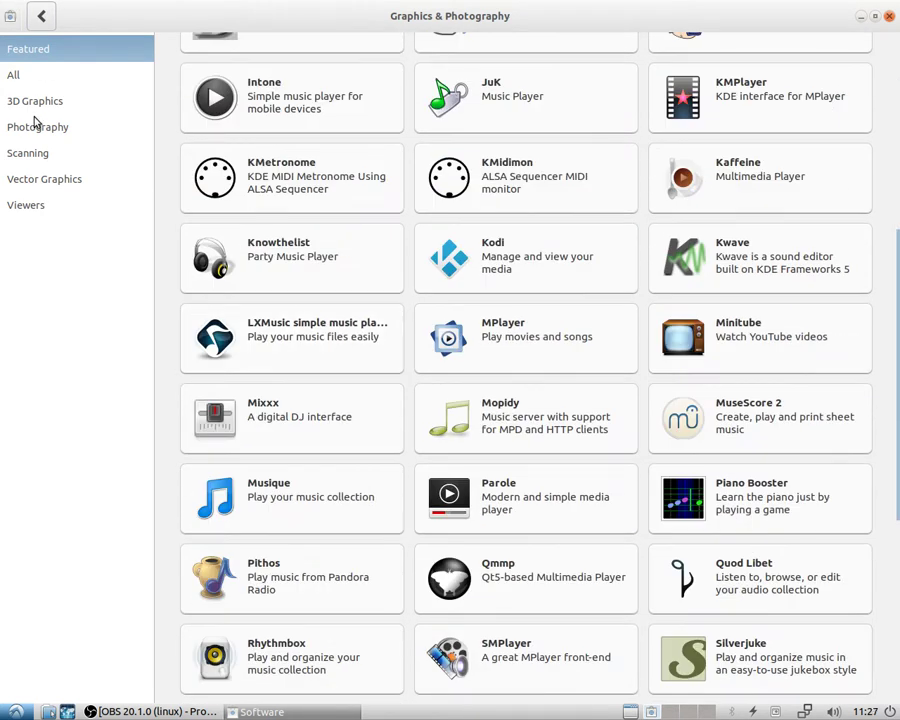
click(41, 18)
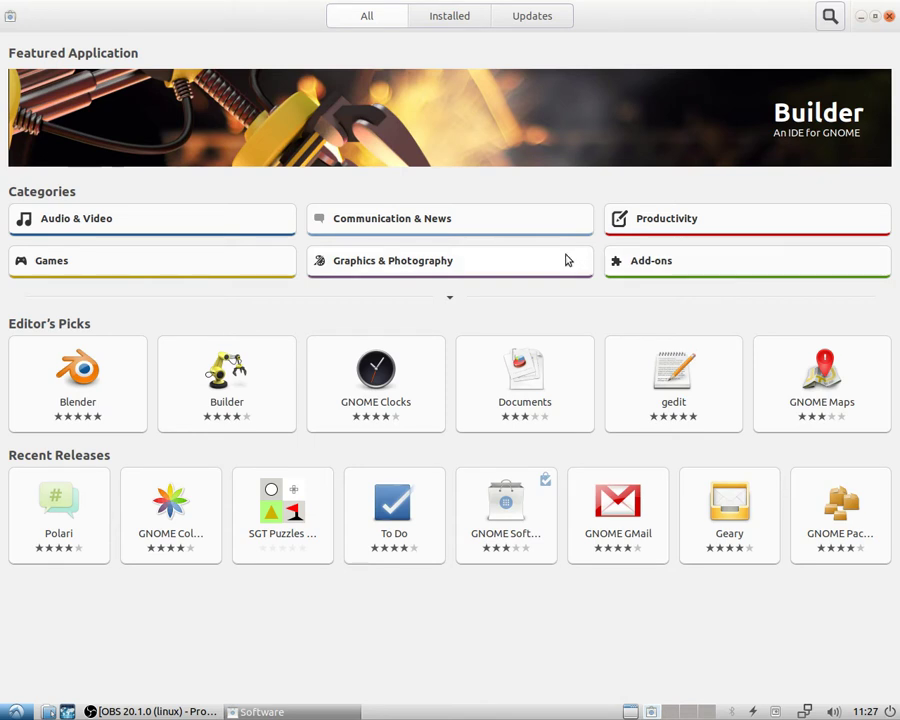
- Browse the Word Processor, Finance, Database and Calendar applications in the Productivity category
click(670, 219)
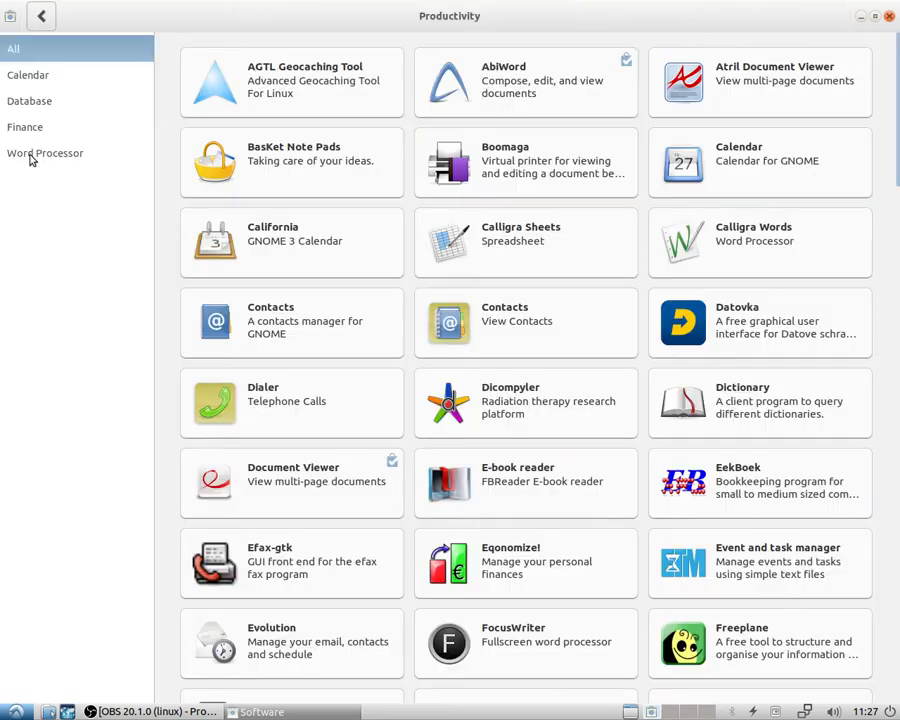
click(30, 157)
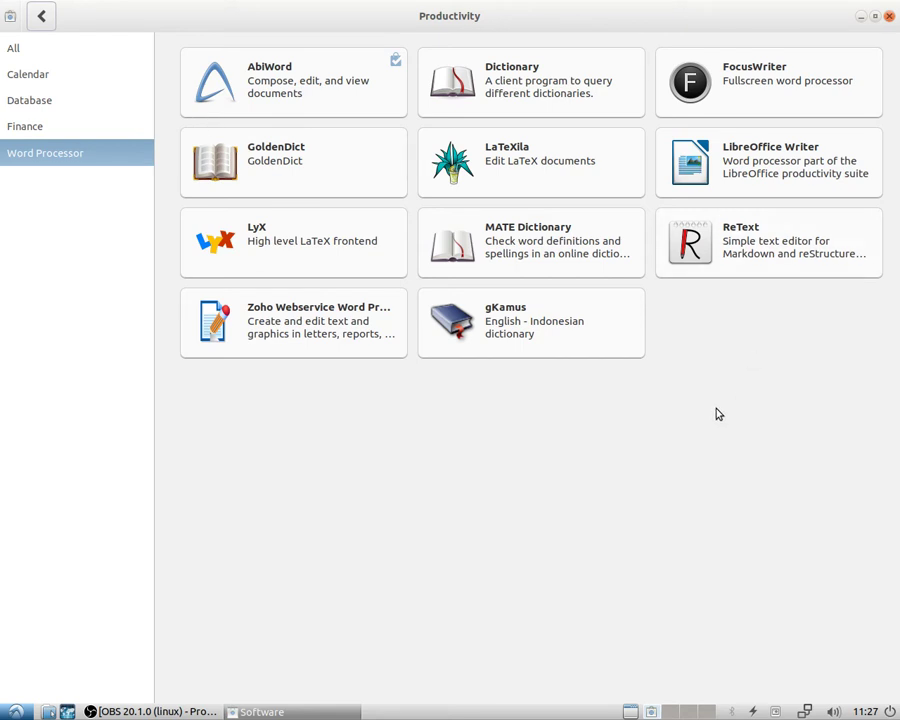
click(30, 131)
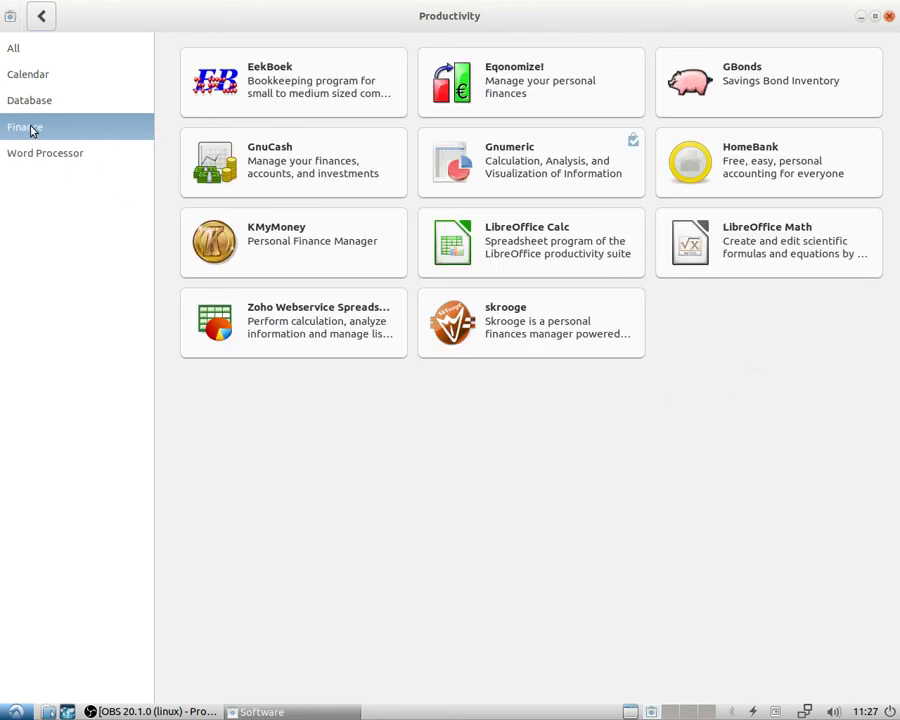
click(36, 98)
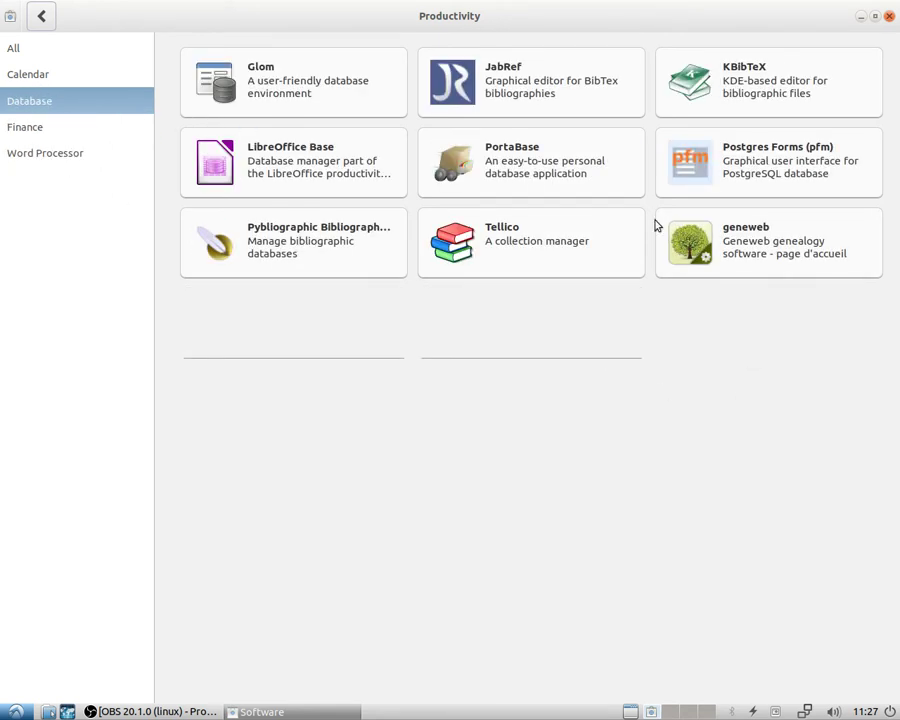
click(17, 84)
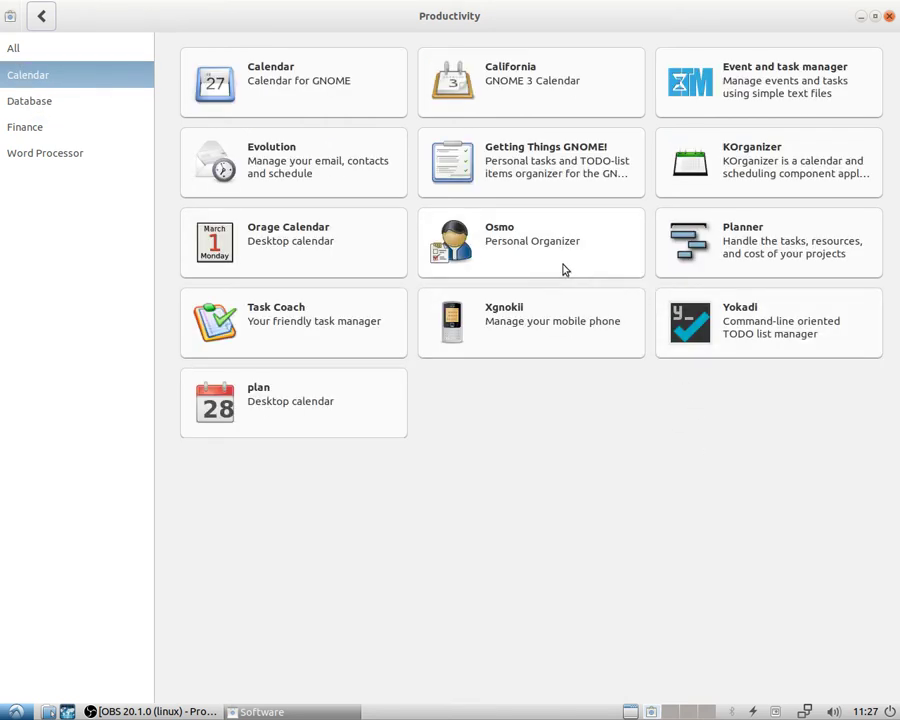
- Look through the complete list of Productivity applications, including the LibreOffice programs, and go back to its beginning
click(12, 56)
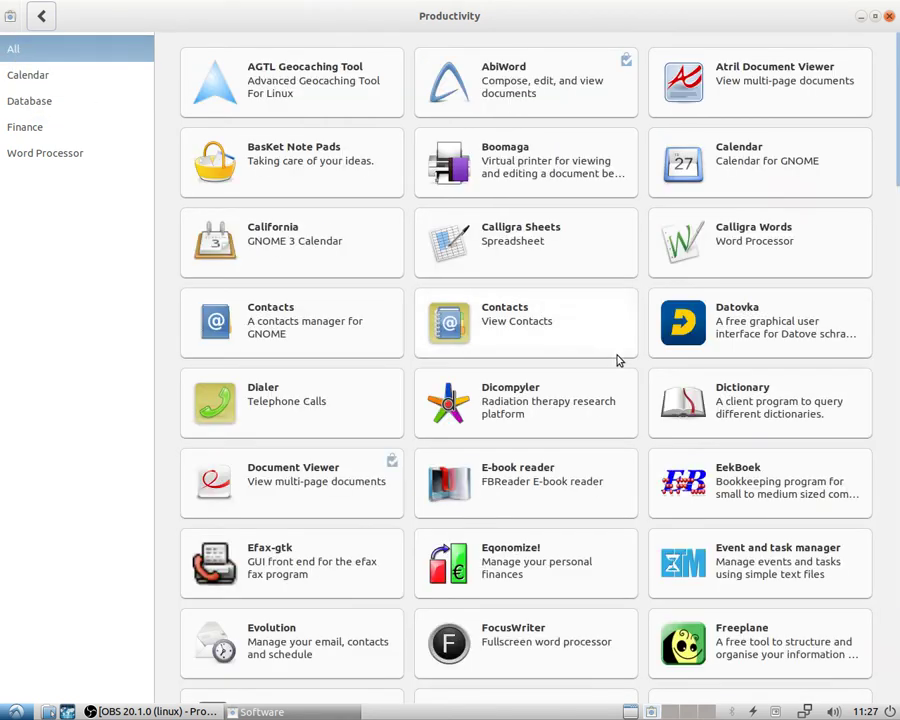
scroll(612, 360, down, 10)
scroll(612, 361, down, 5)
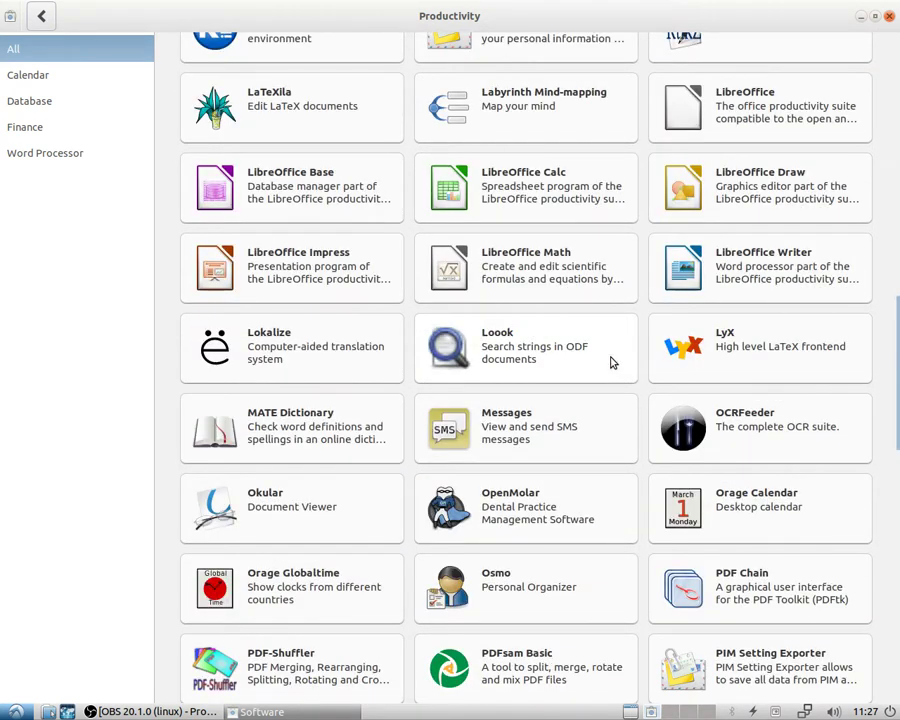
scroll(612, 361, up, 2)
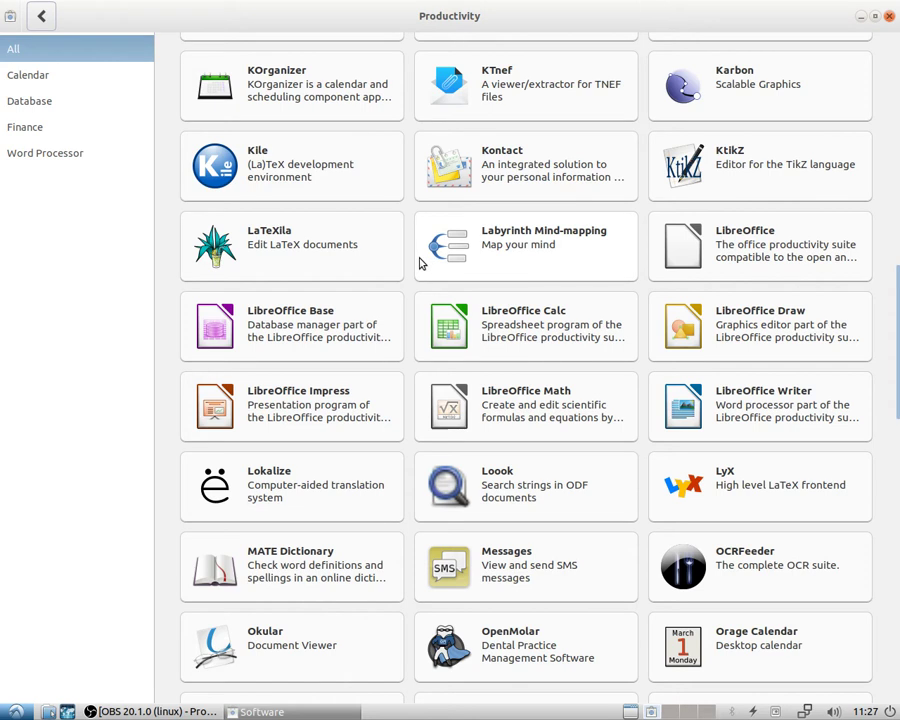
scroll(634, 370, down, 3)
scroll(634, 370, up, 3)
scroll(771, 384, down, 4)
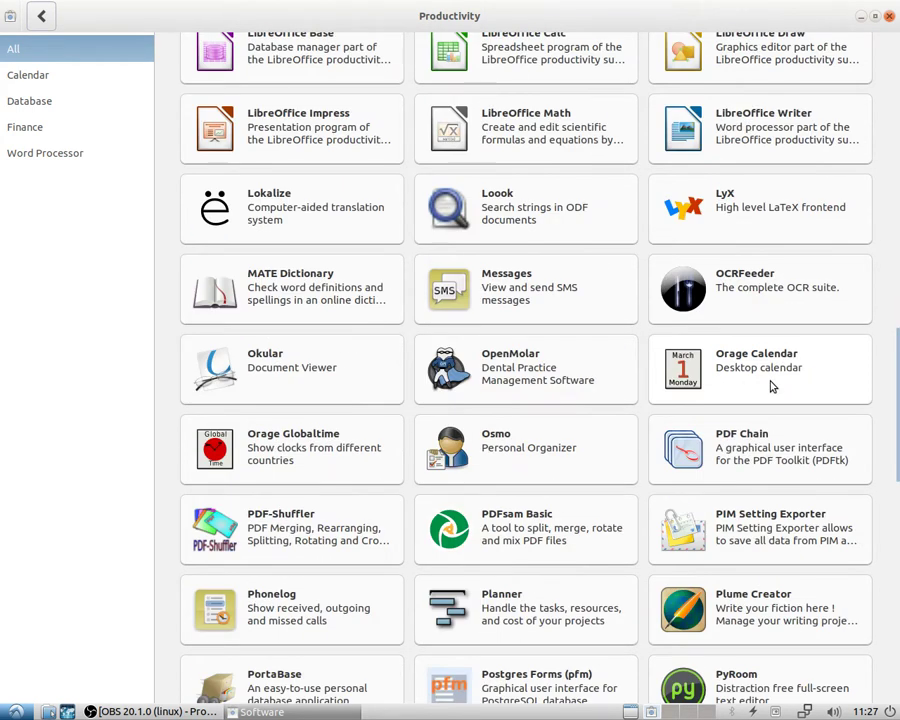
scroll(772, 386, down, 3)
scroll(771, 385, down, 8)
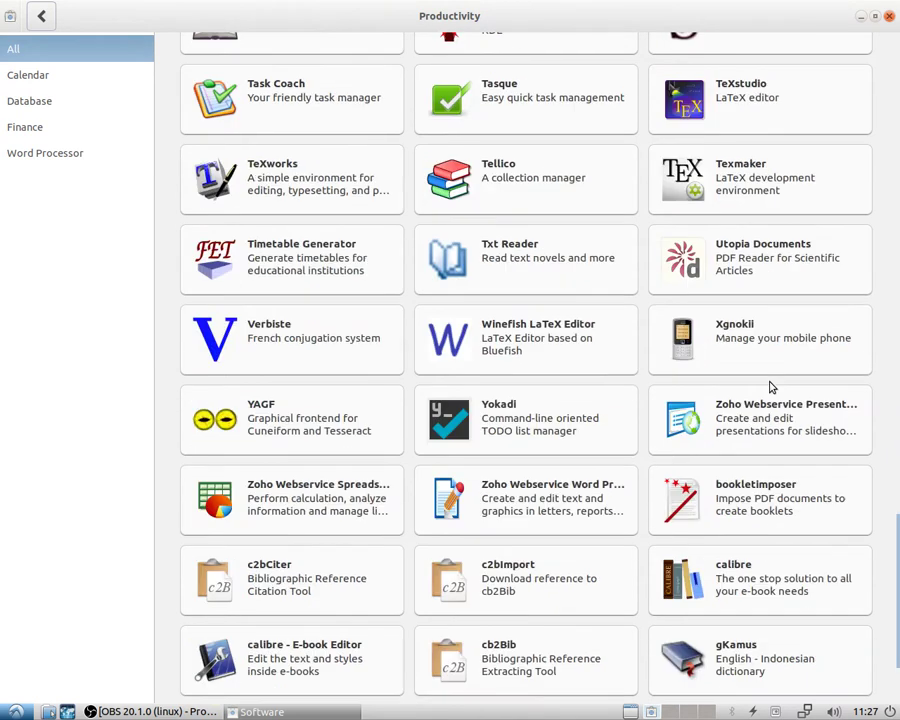
scroll(771, 386, down, 3)
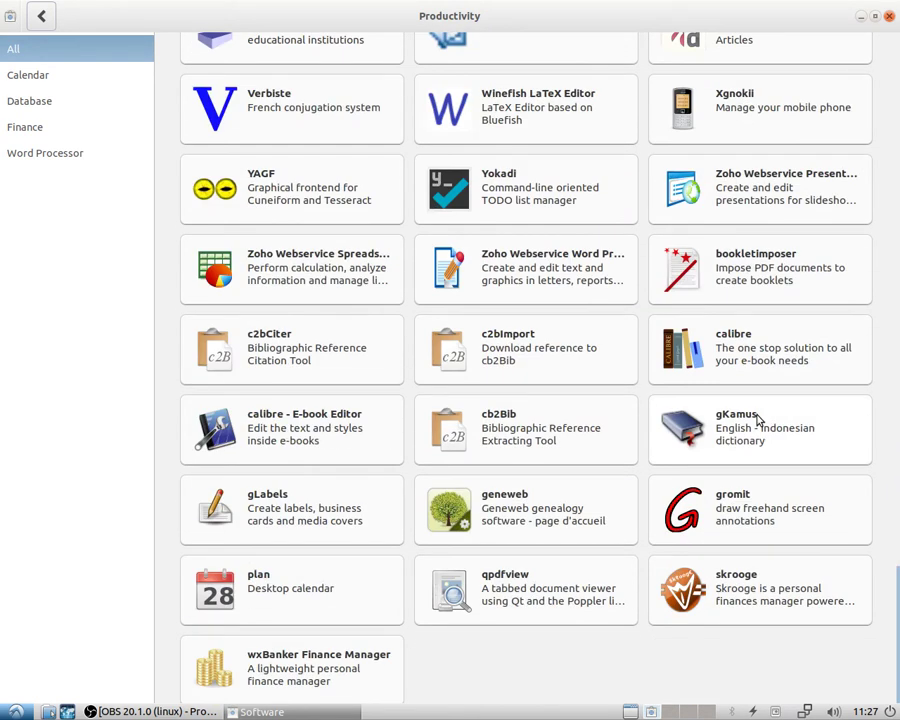
scroll(770, 576, up, 11)
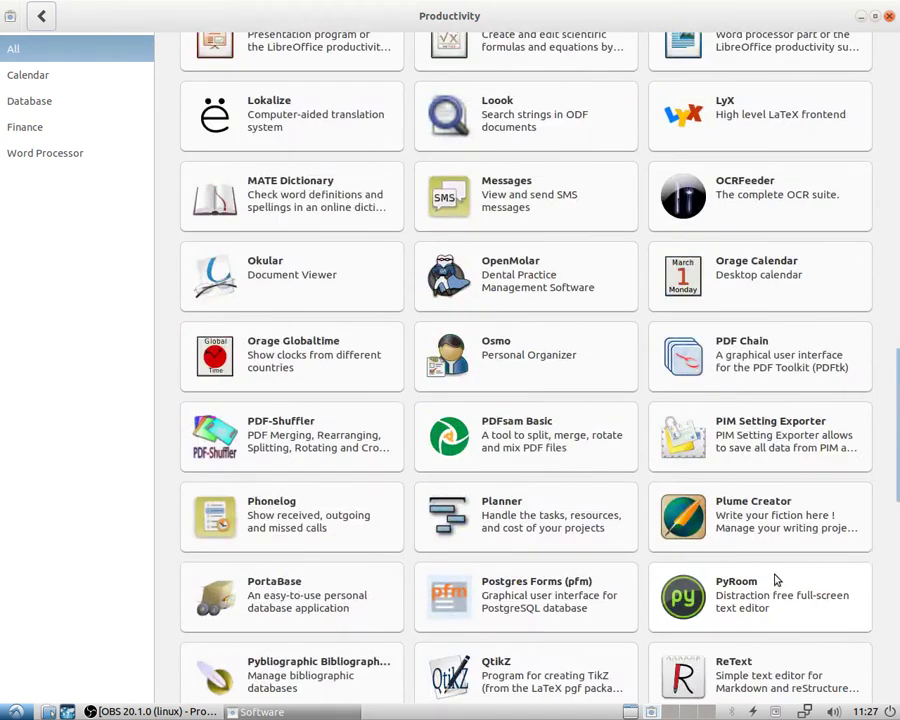
scroll(776, 580, up, 20)
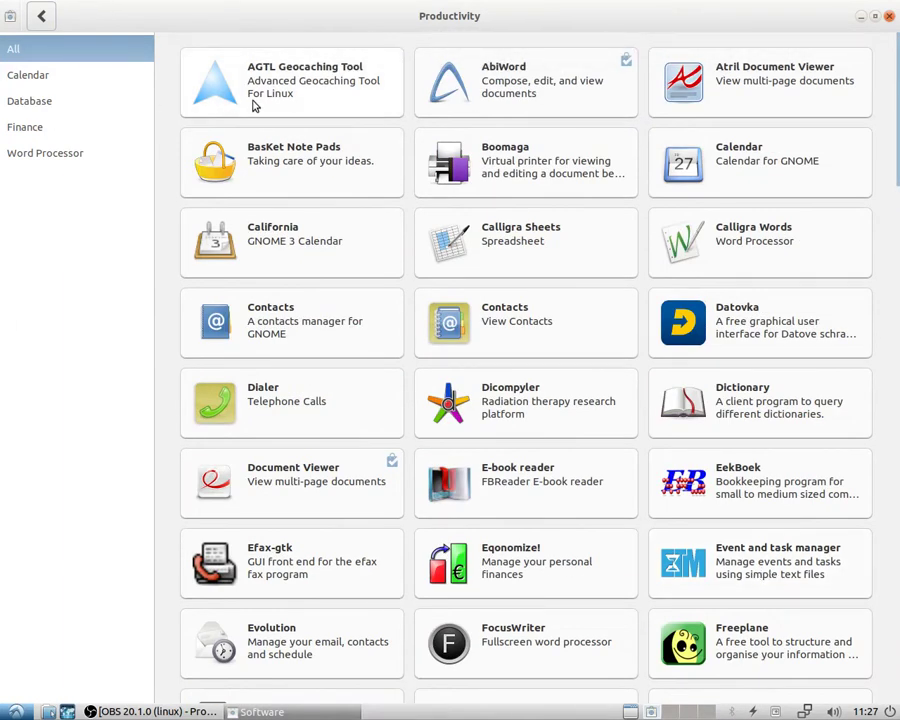
- Revisit the Productivity subcategories, checking the Word Processor applications and ending on the Finance list
click(18, 78)
click(30, 128)
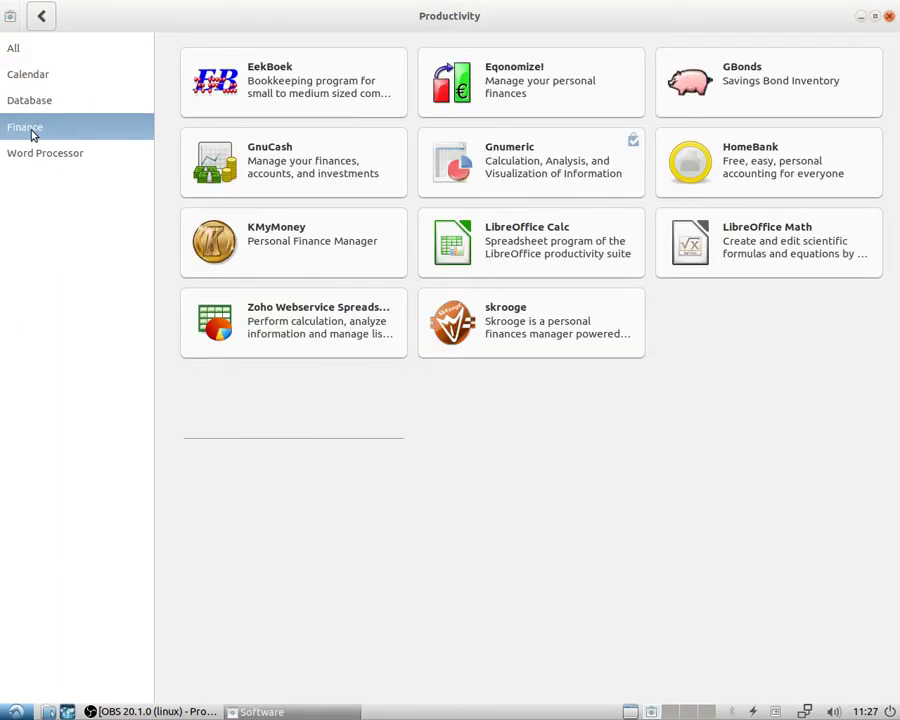
click(58, 153)
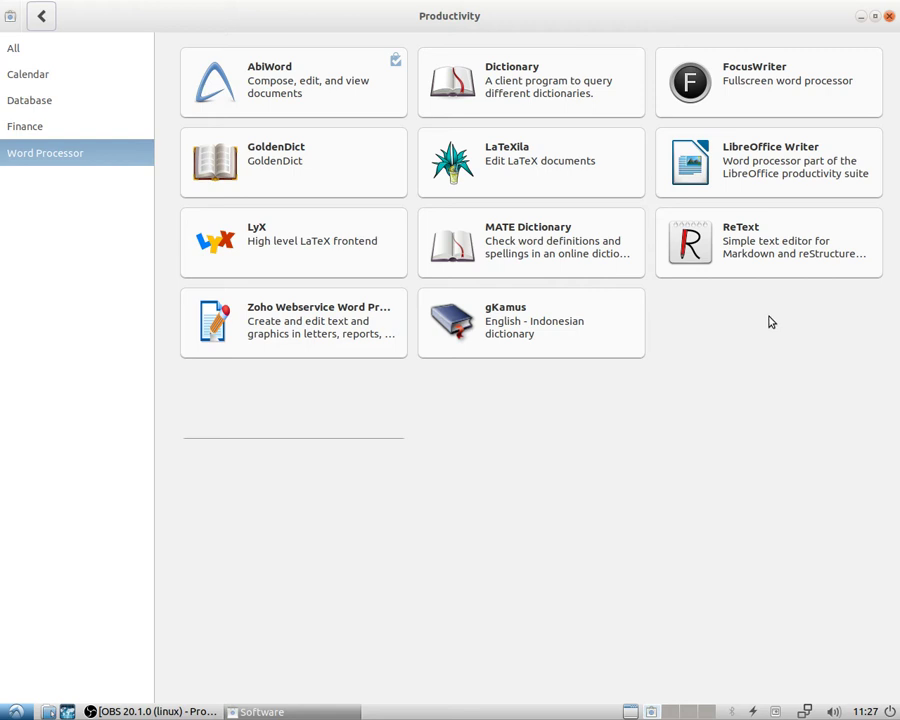
click(22, 124)
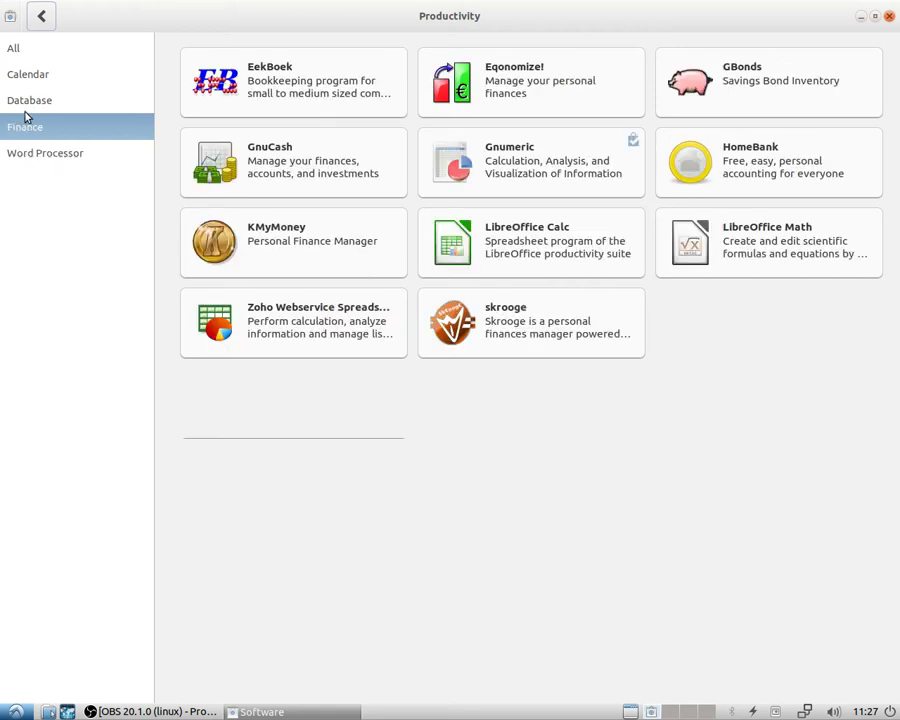
click(30, 112)
click(50, 133)
- Minimize the Software window, restore it briefly and minimize it again to show the desktop
click(859, 17)
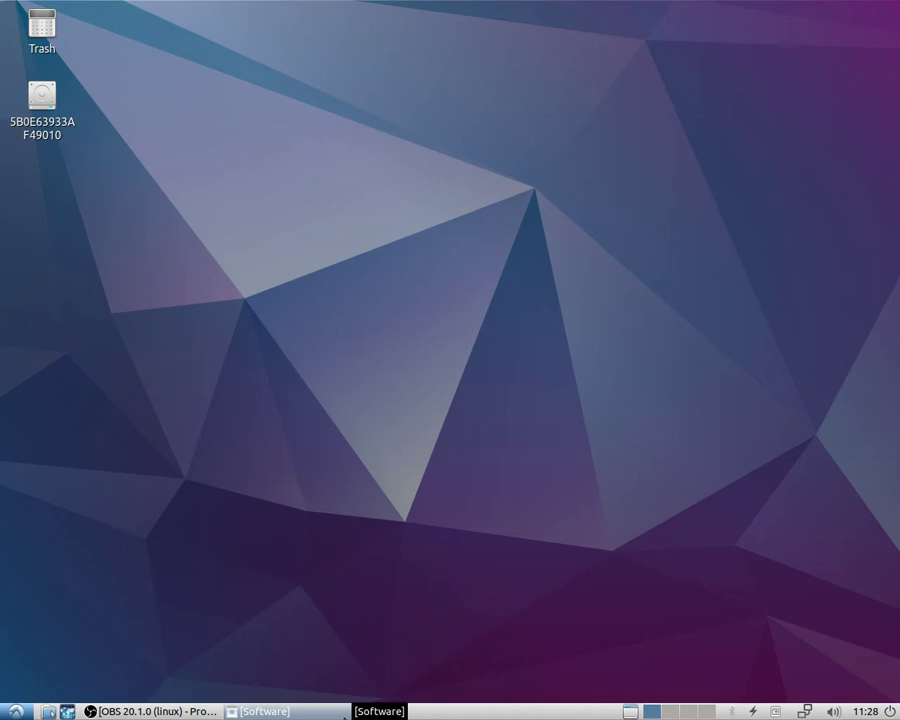
click(344, 716)
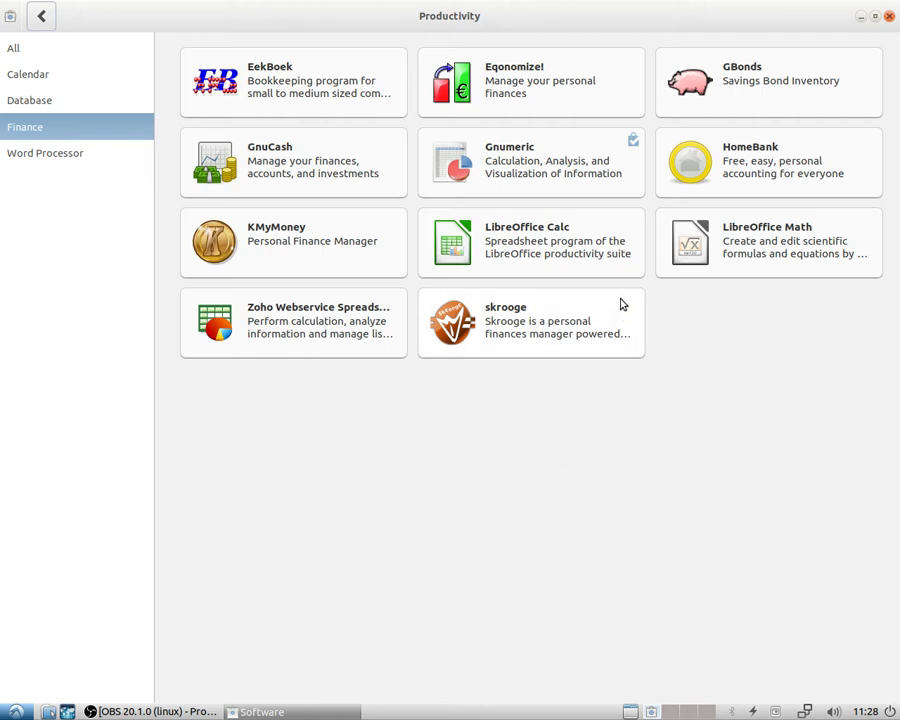
click(860, 18)
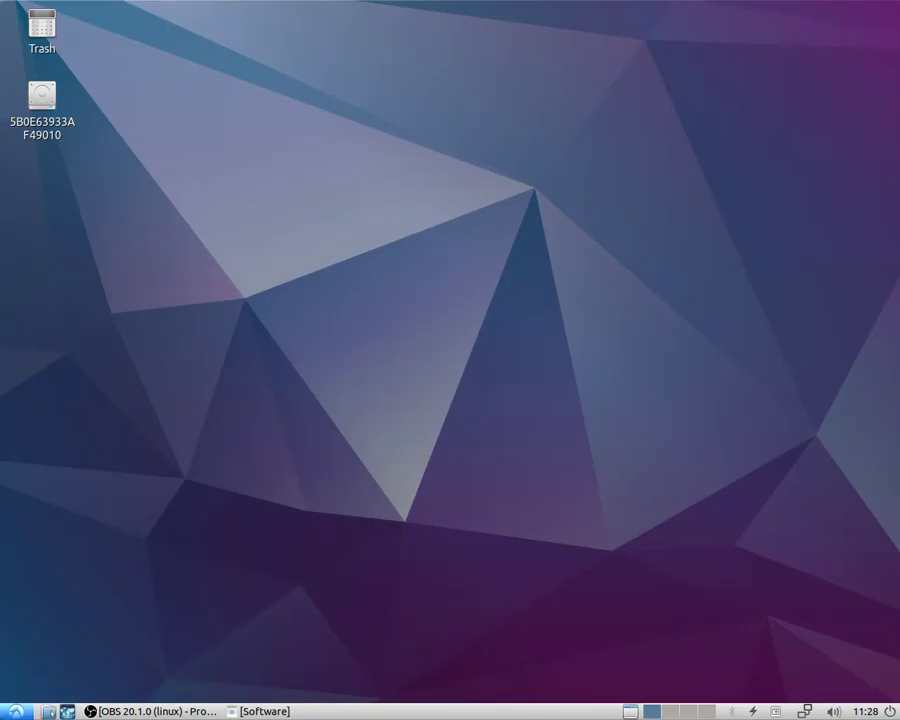
- Launch Firefox Web Browser from the installed Internet programs and maximize its window
click(16, 711)
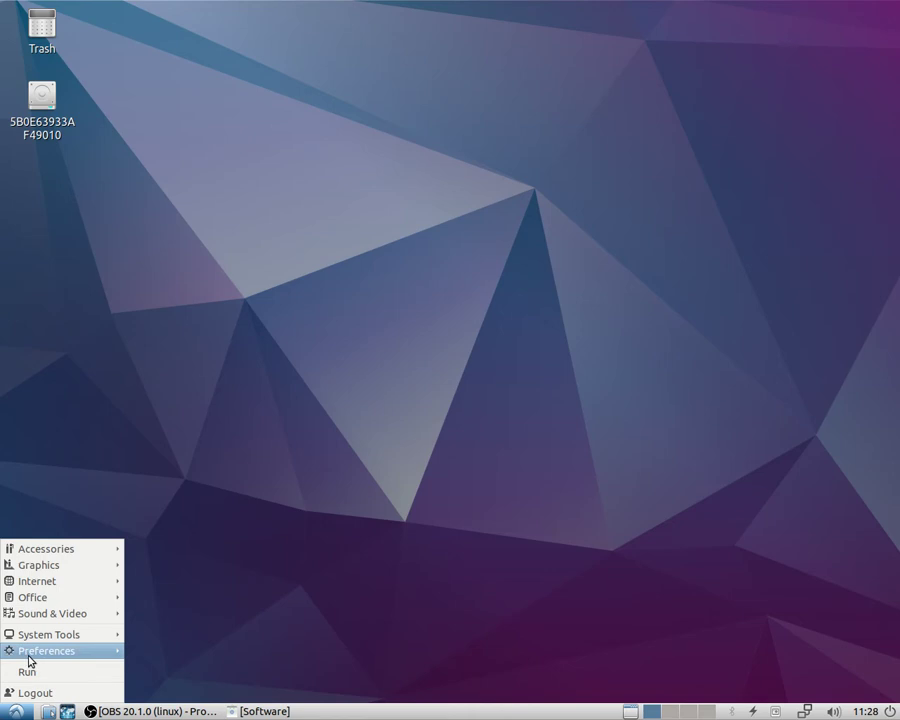
mouse_move(81, 658)
mouse_move(91, 582)
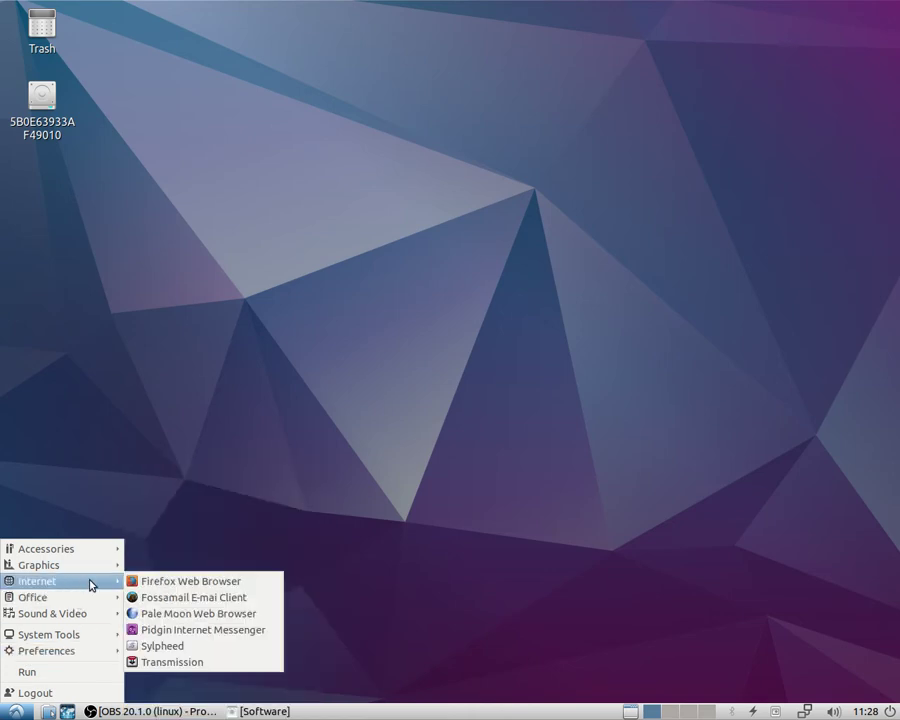
click(142, 584)
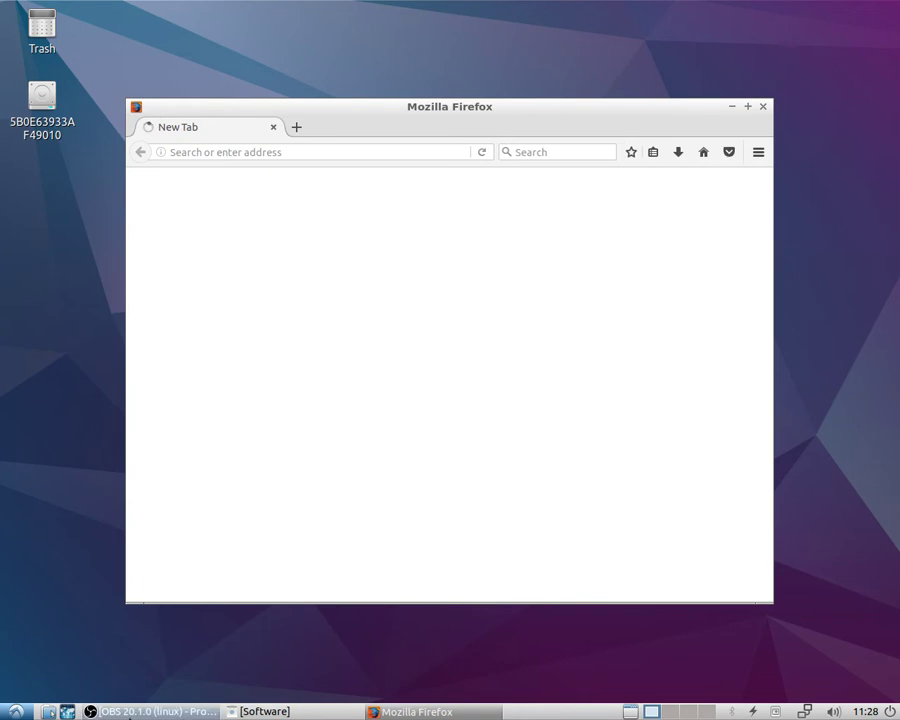
click(747, 106)
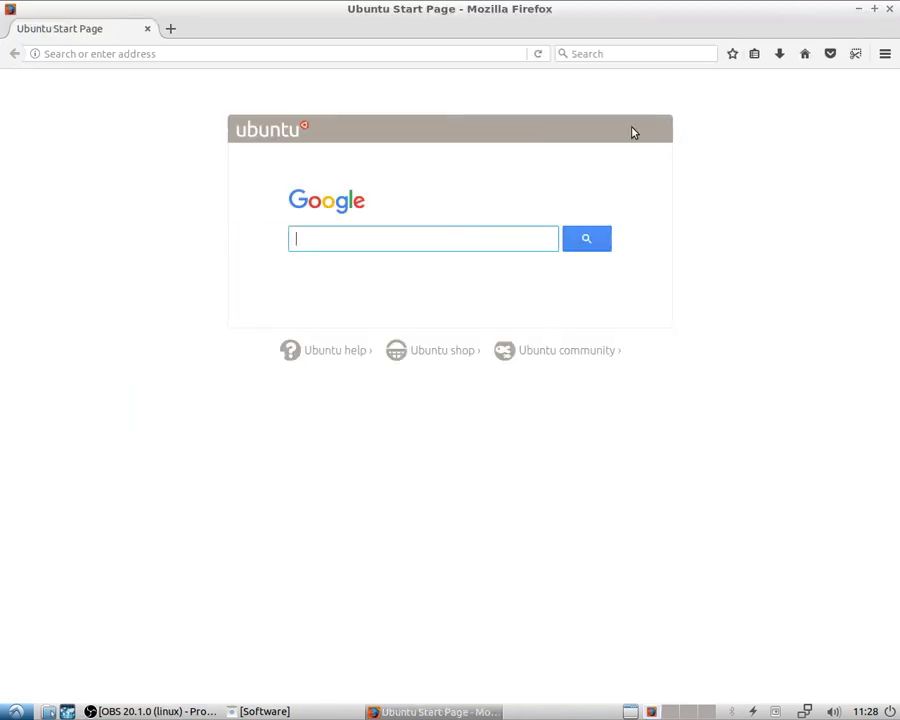
- Search the web for "gimp" in a new browser tab
click(170, 29)
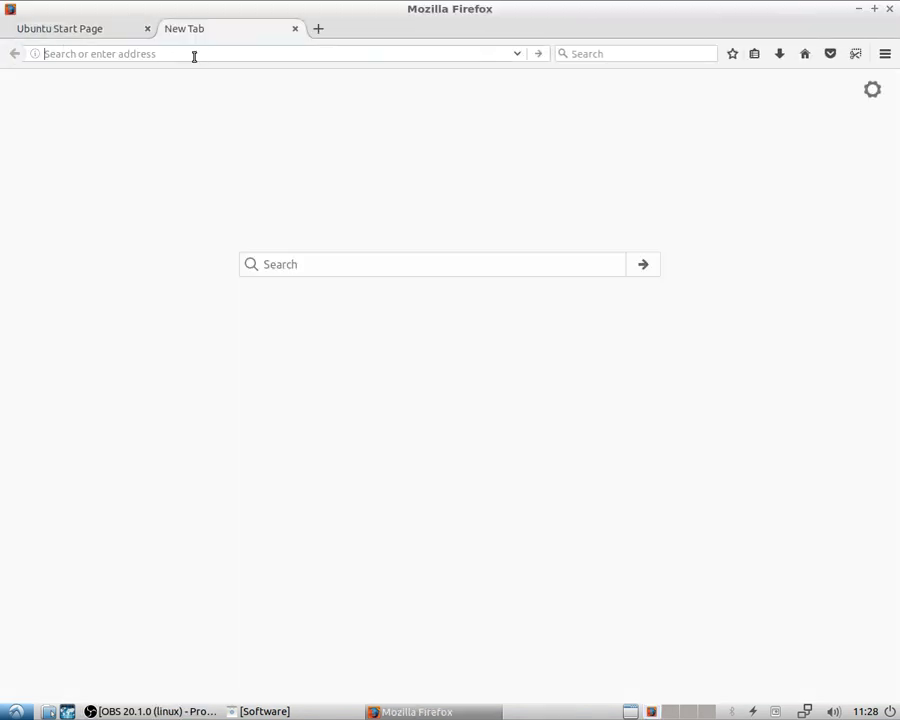
text(g)
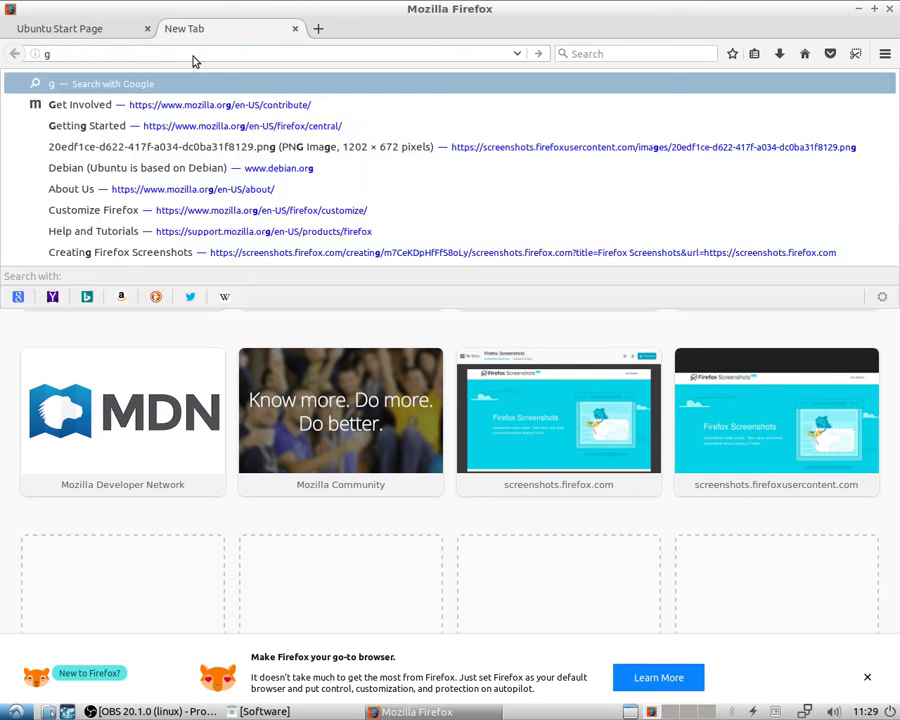
text(imp)
key(Return)
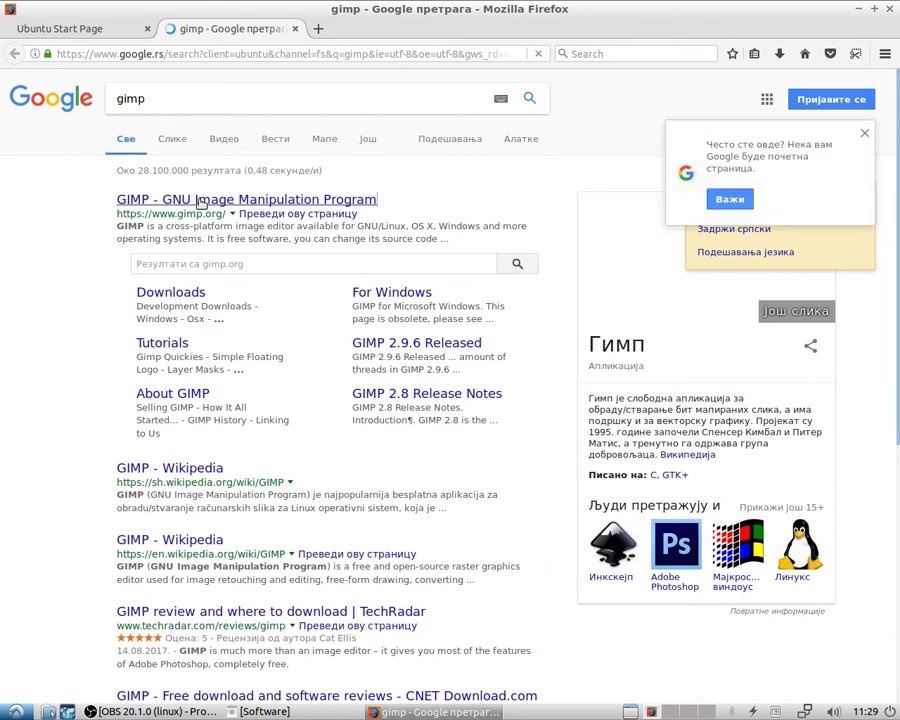
- Open the official GIMP website's Downloads page and read through its Unix-like systems, source code and mirror sections
click(201, 200)
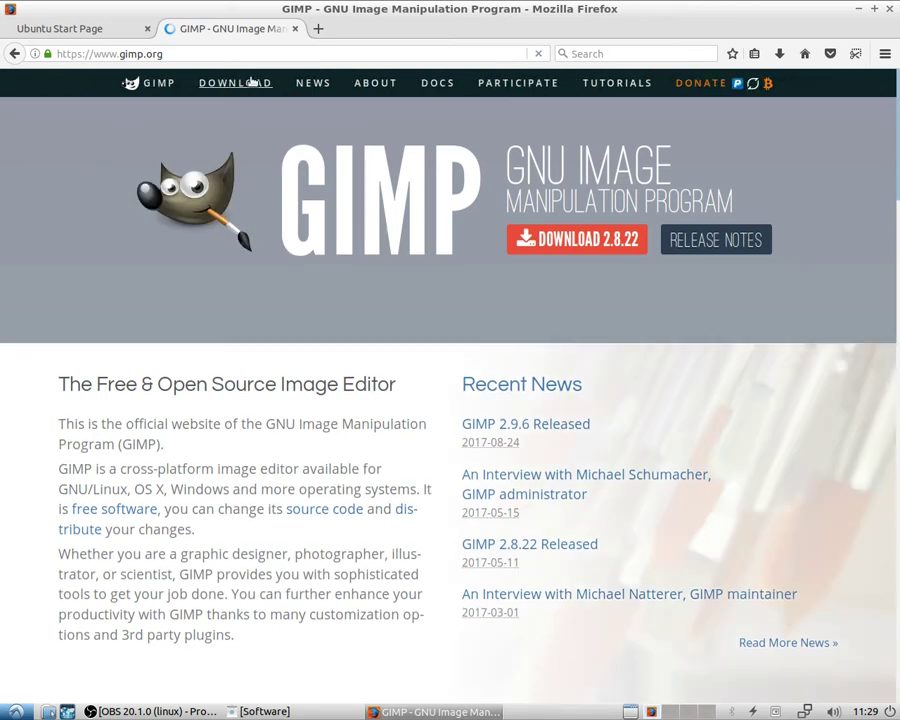
click(253, 82)
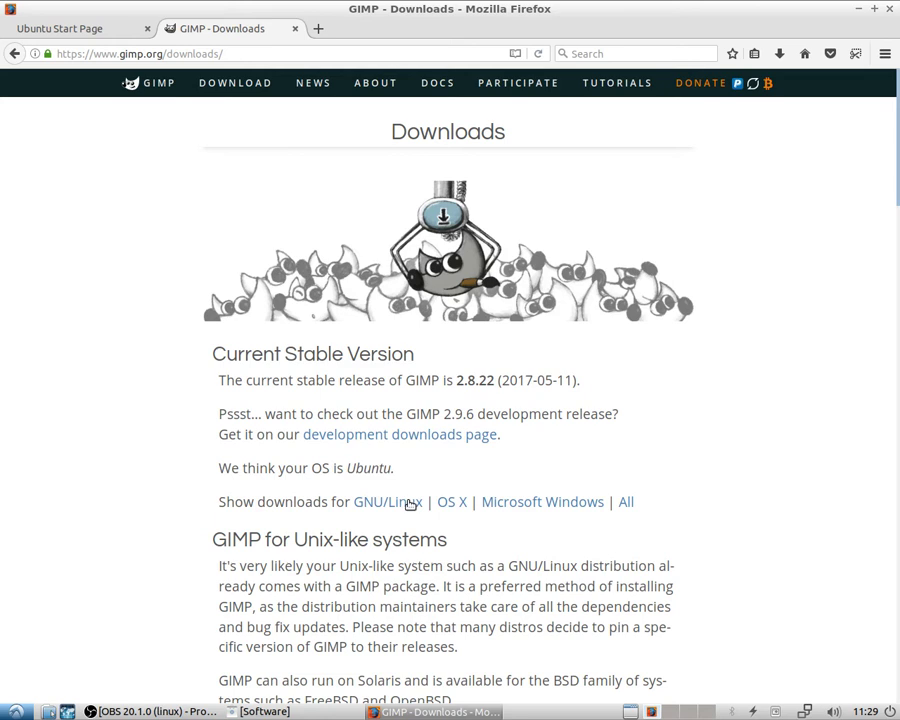
scroll(410, 505, down, 3)
scroll(406, 502, up, 3)
scroll(394, 511, down, 10)
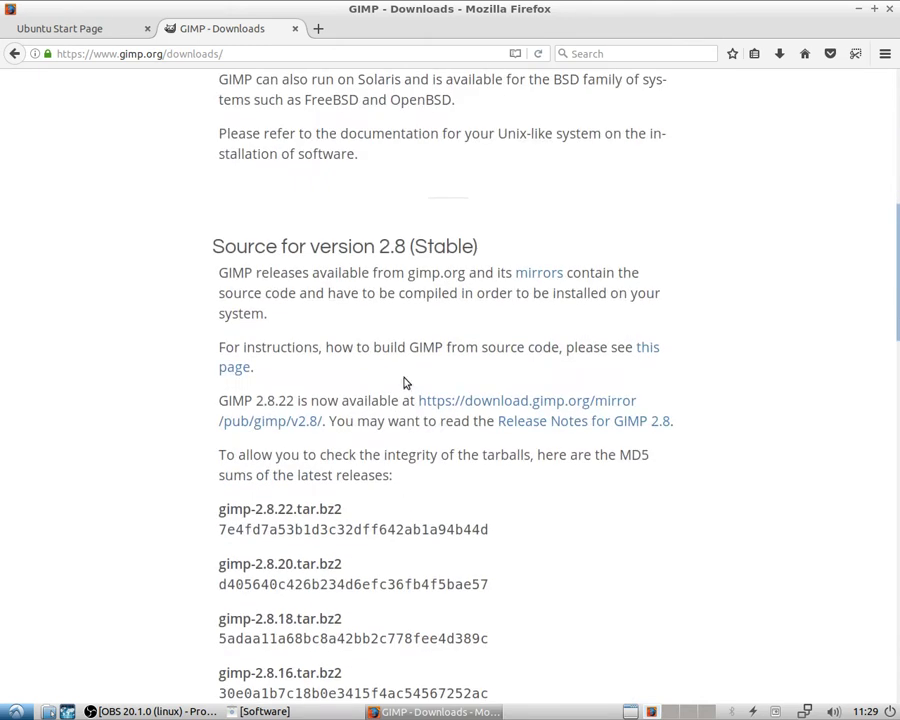
scroll(445, 393, down, 15)
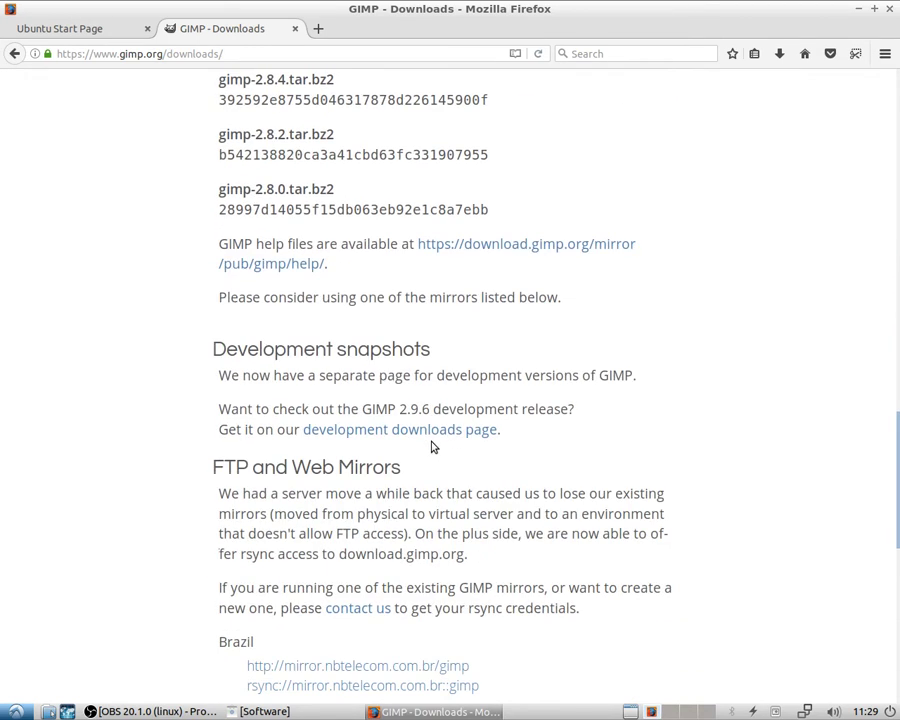
- Read through the development snapshots and the FTP and web mirrors by country on the GIMP Downloads page
scroll(428, 440, down, 4)
scroll(415, 452, down, 1)
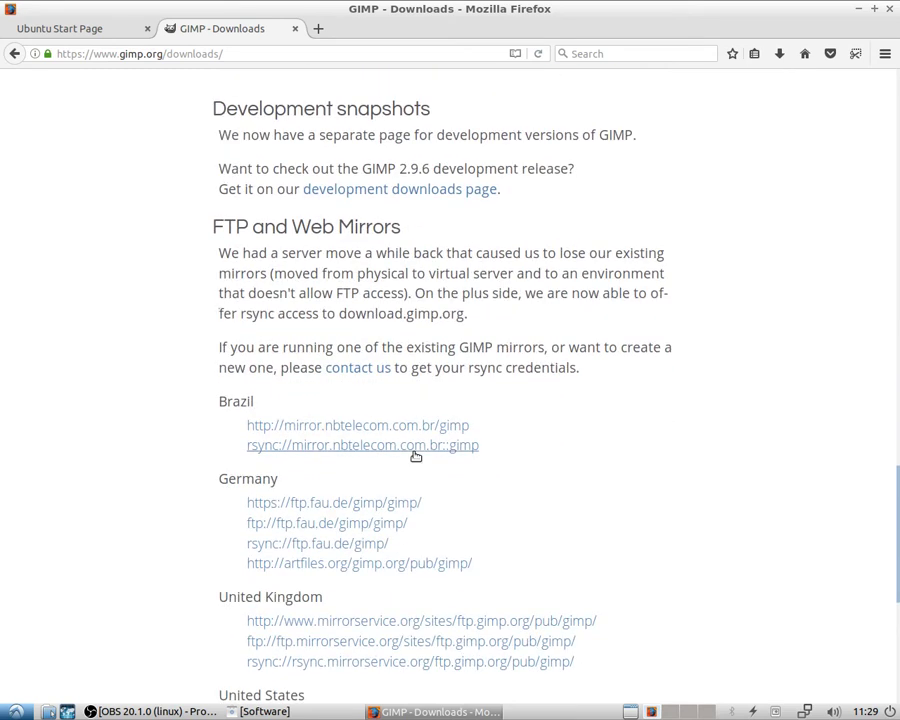
scroll(412, 458, down, 5)
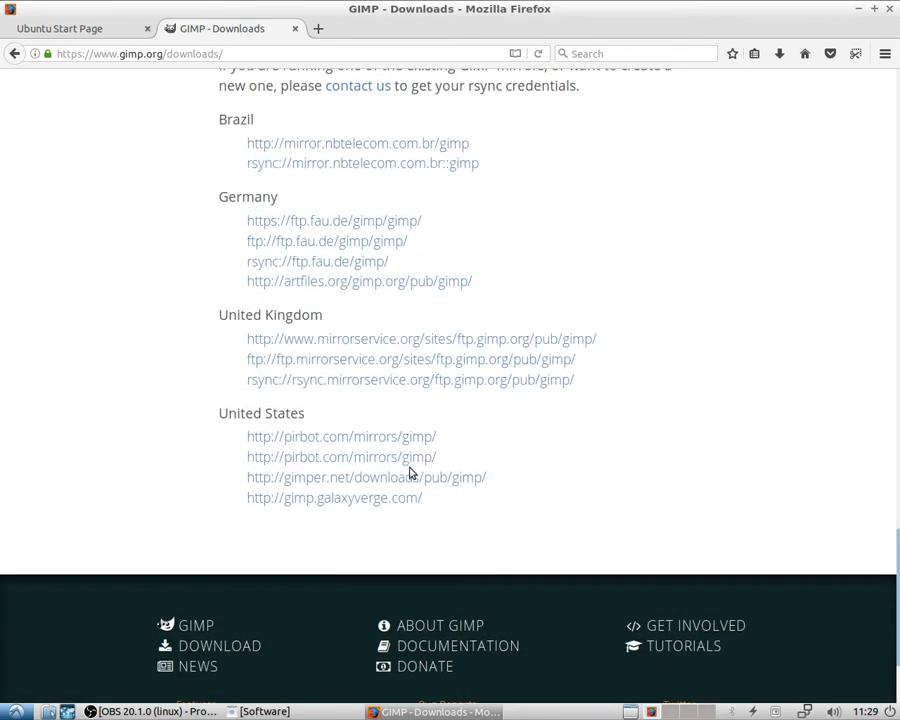
scroll(768, 532, up, 15)
scroll(740, 484, up, 18)
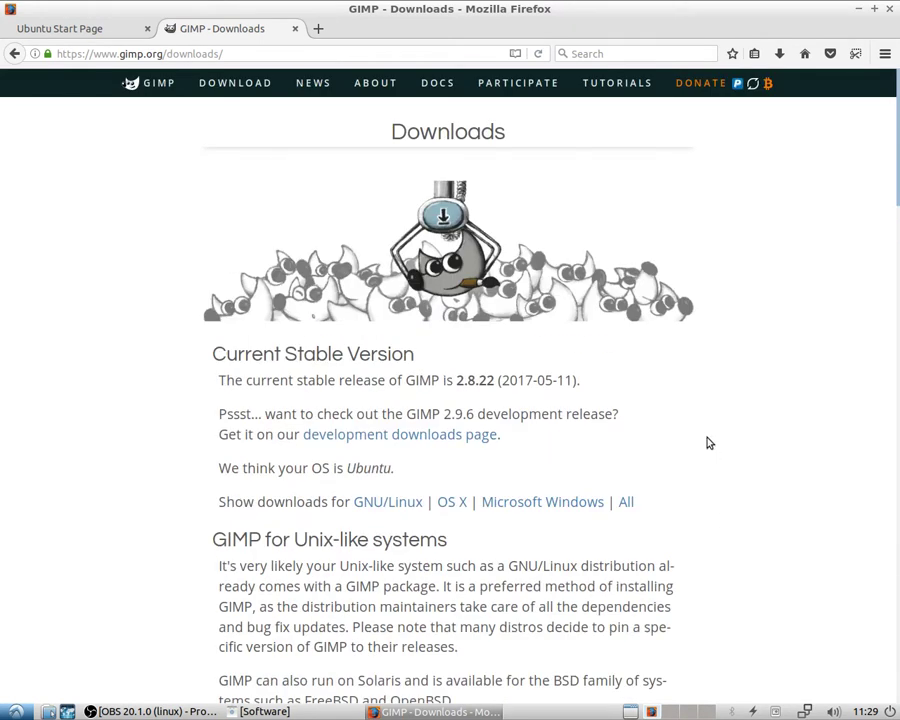
- Open GIMP's development downloads page and read its notes, Unix-like systems, version 2.9 source and mirror sections
click(402, 438)
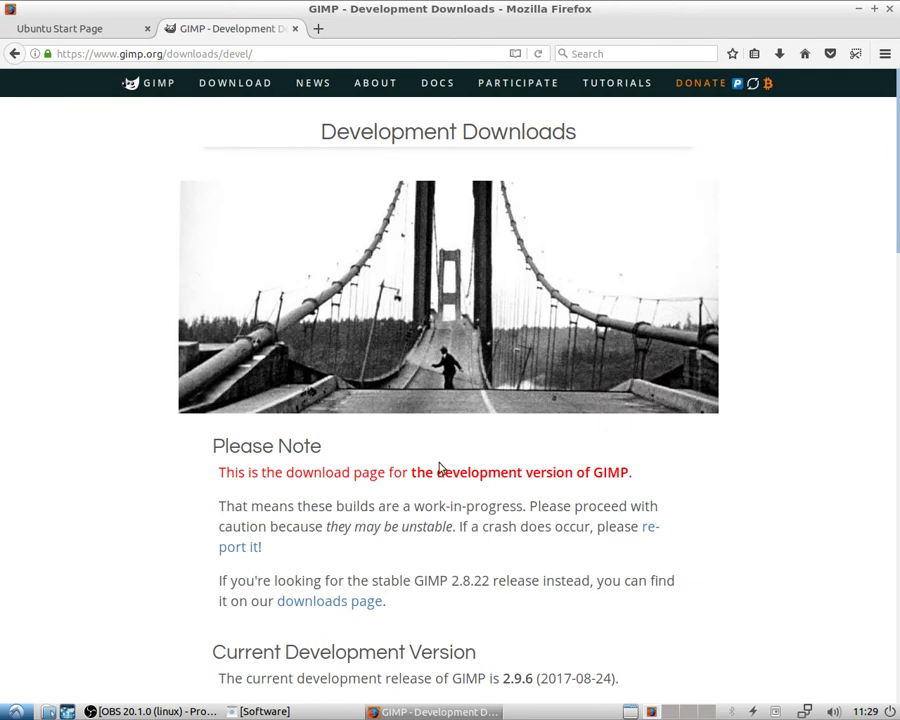
scroll(440, 468, down, 3)
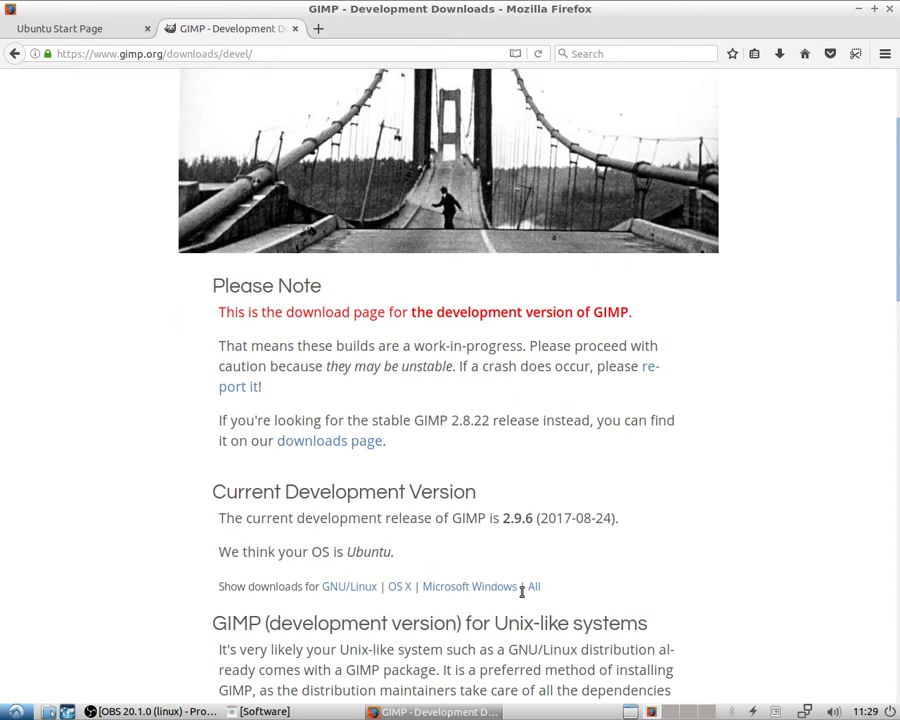
scroll(360, 580, down, 10)
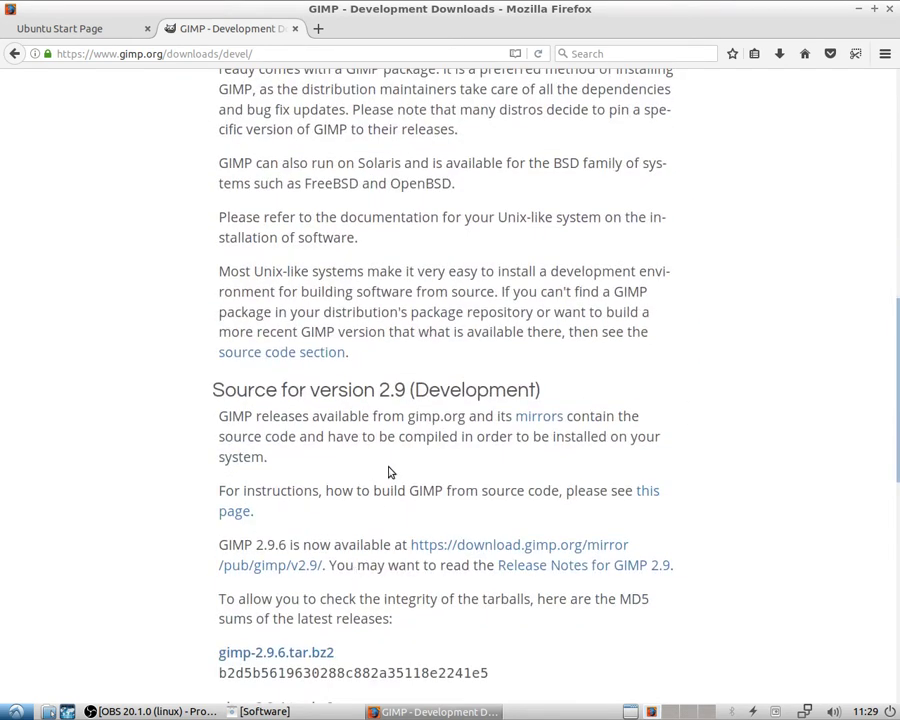
scroll(436, 484, down, 7)
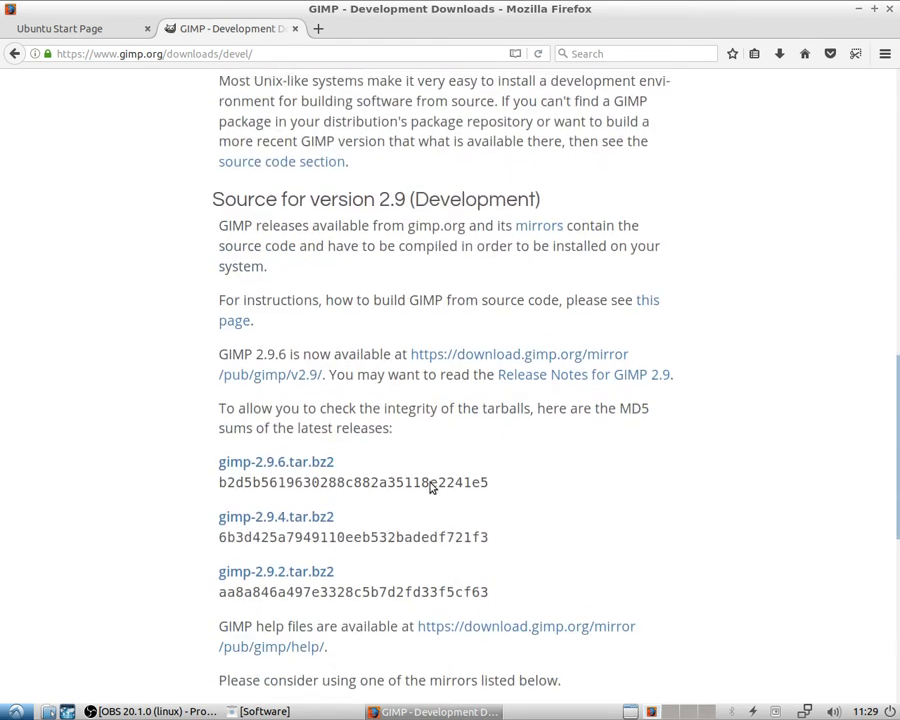
scroll(430, 489, down, 4)
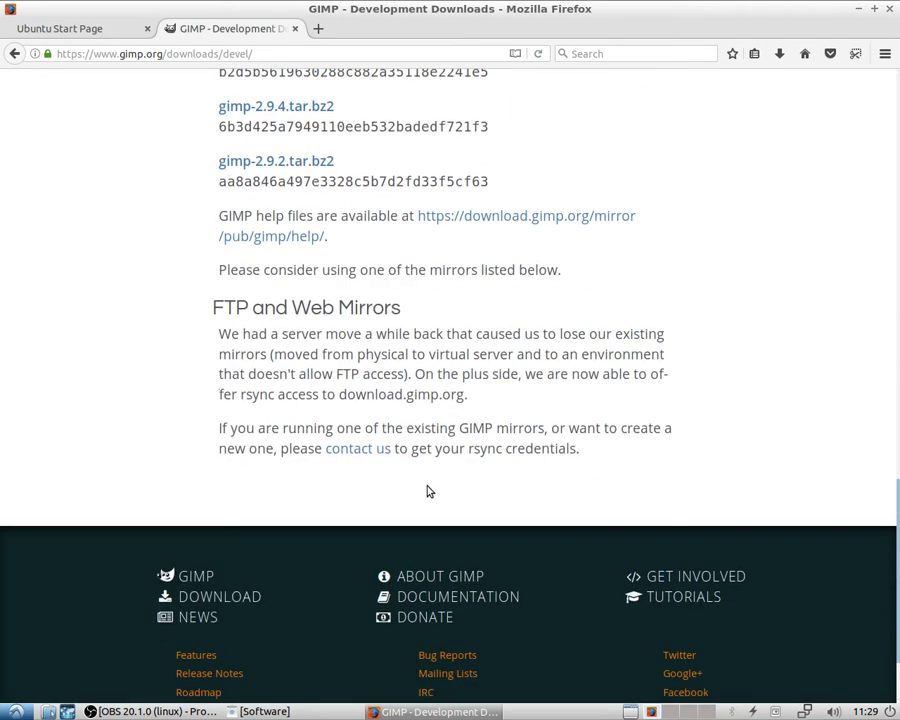
scroll(427, 491, up, 8)
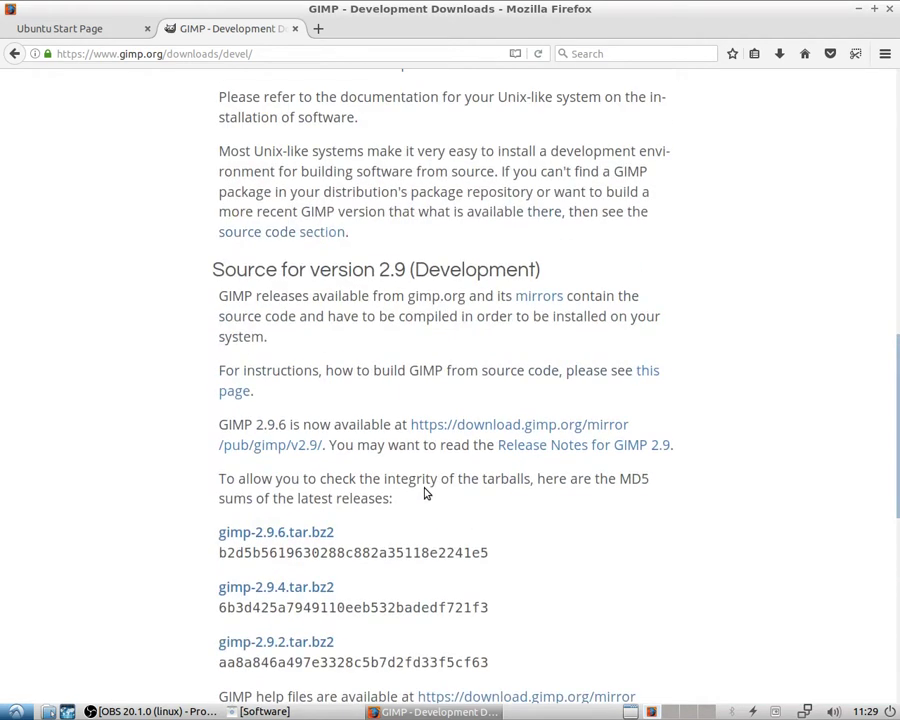
scroll(424, 491, up, 9)
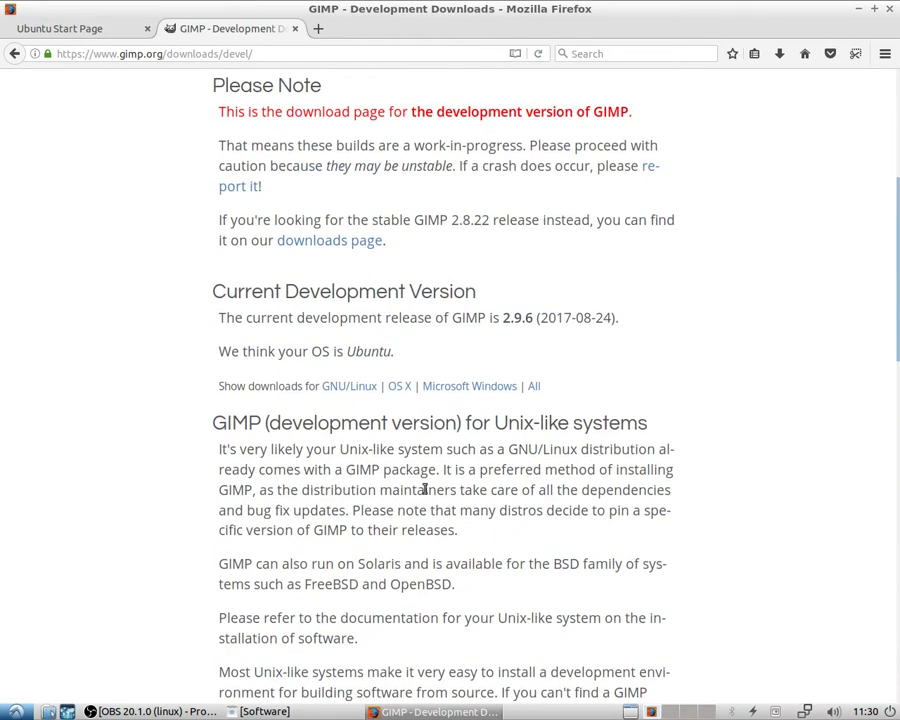
scroll(409, 420, up, 2)
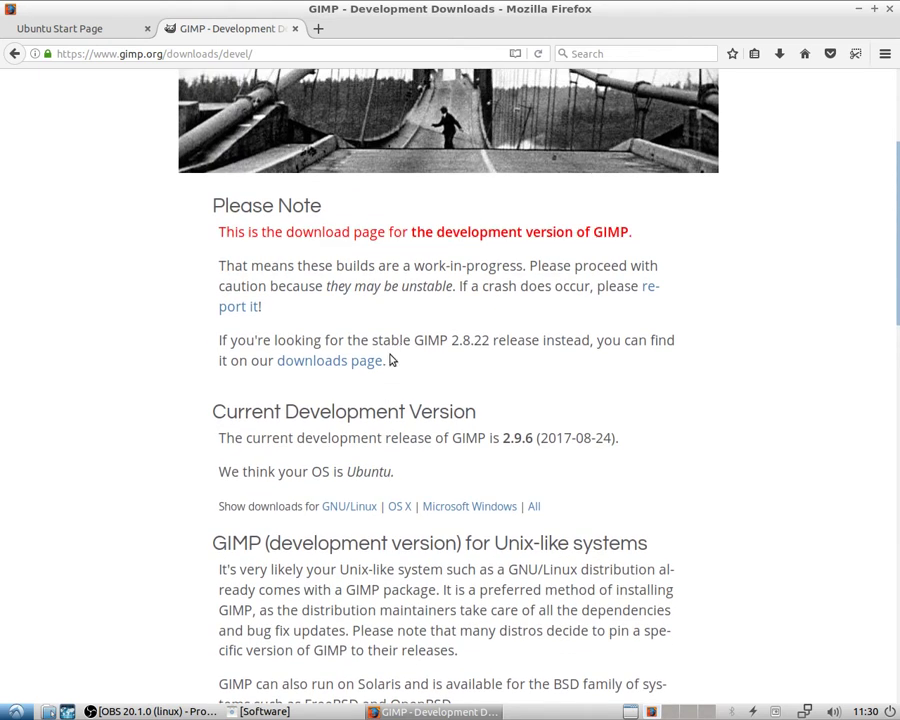
- Return to the stable GIMP downloads page and review its version 2.8 source releases, development snapshots and mirrors
click(355, 362)
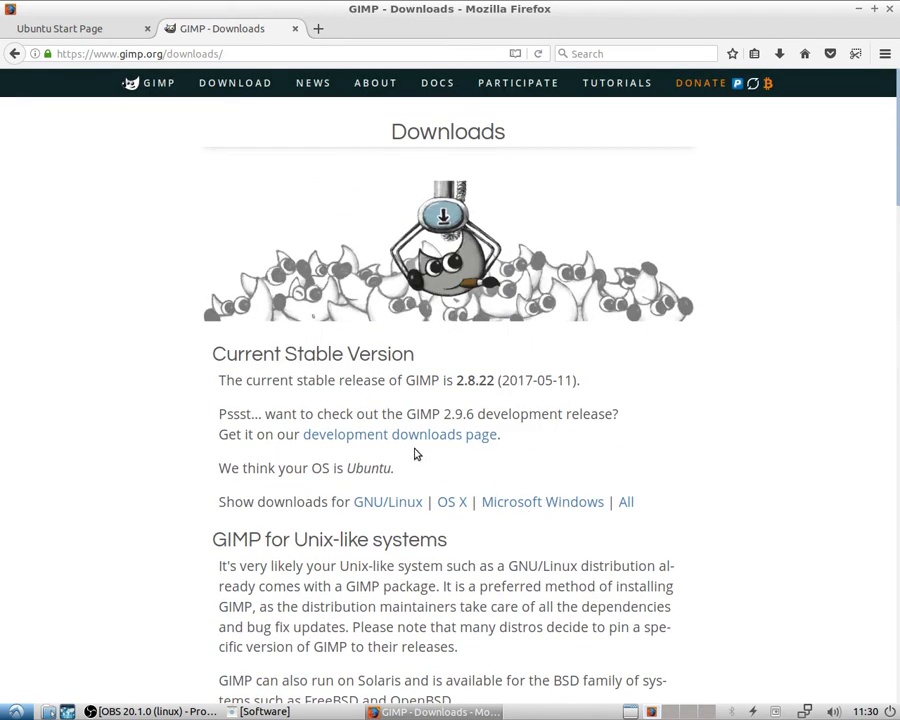
scroll(416, 447, down, 8)
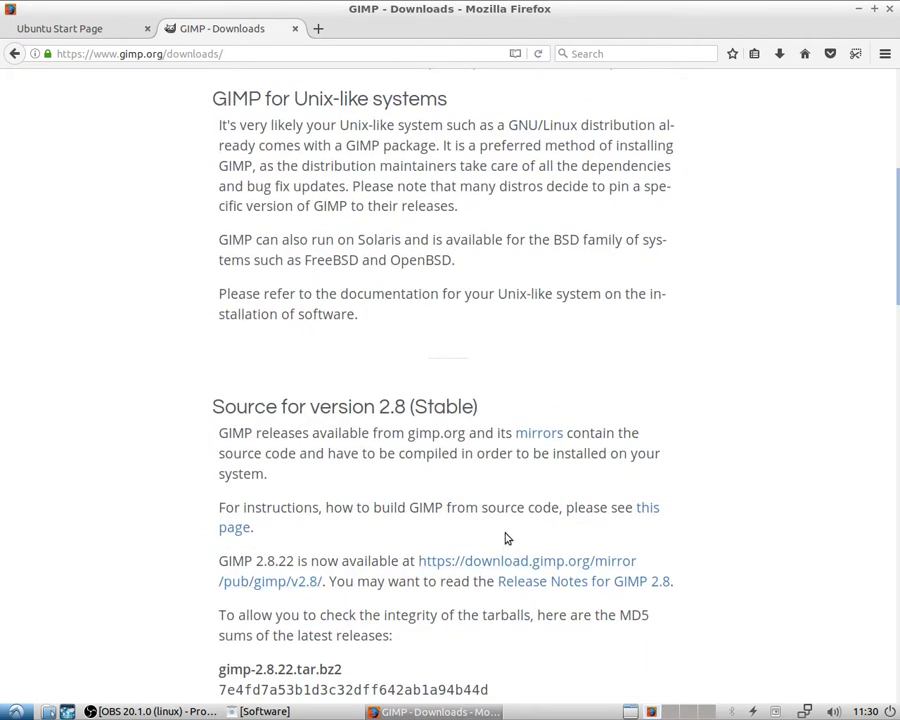
scroll(496, 404, down, 3)
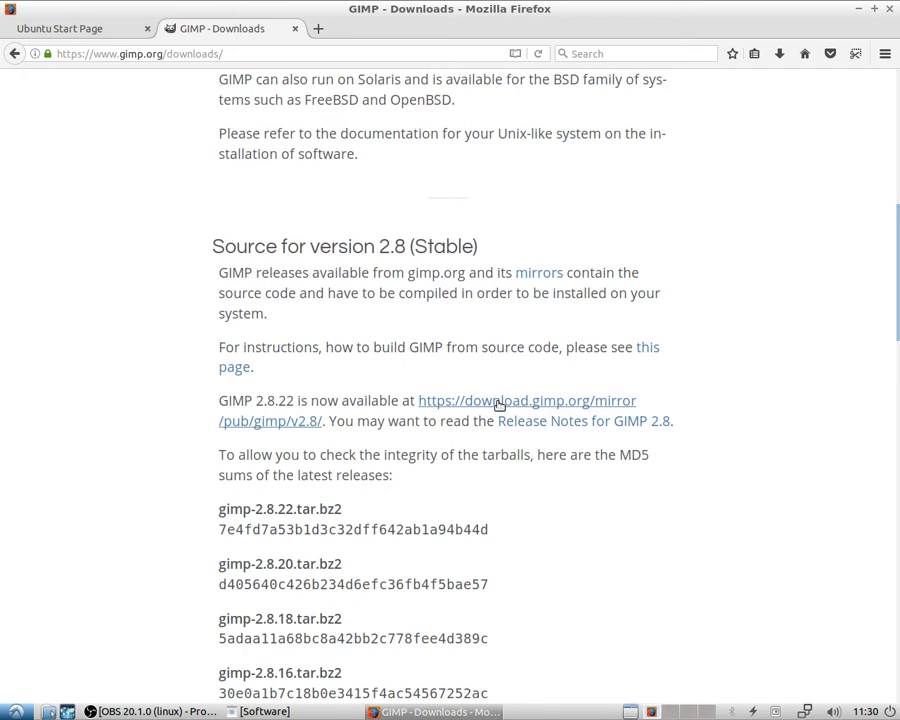
scroll(492, 410, down, 2)
scroll(420, 466, down, 8)
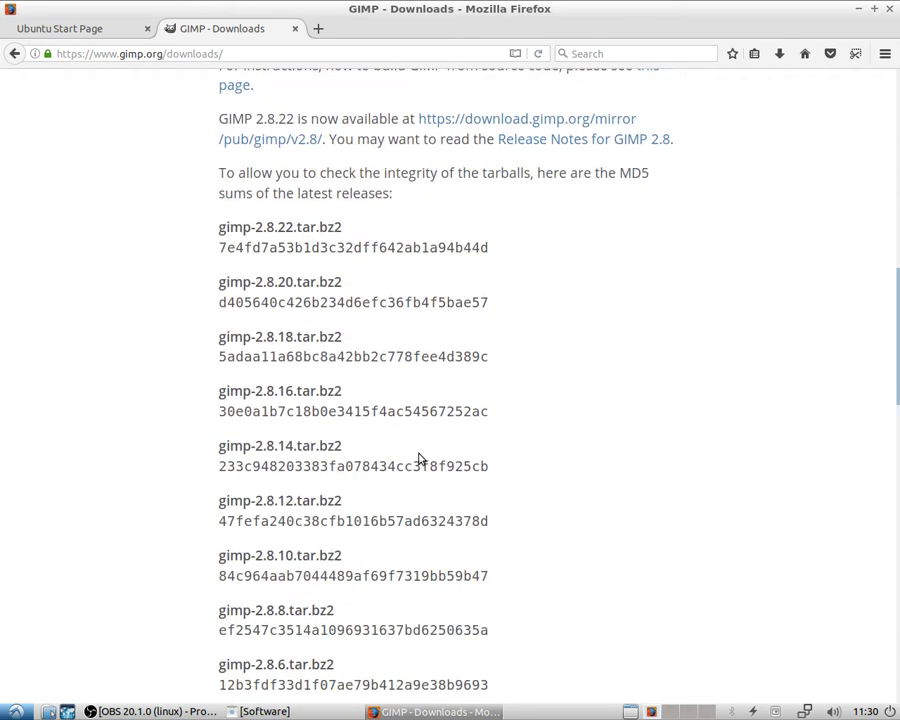
scroll(434, 536, down, 3)
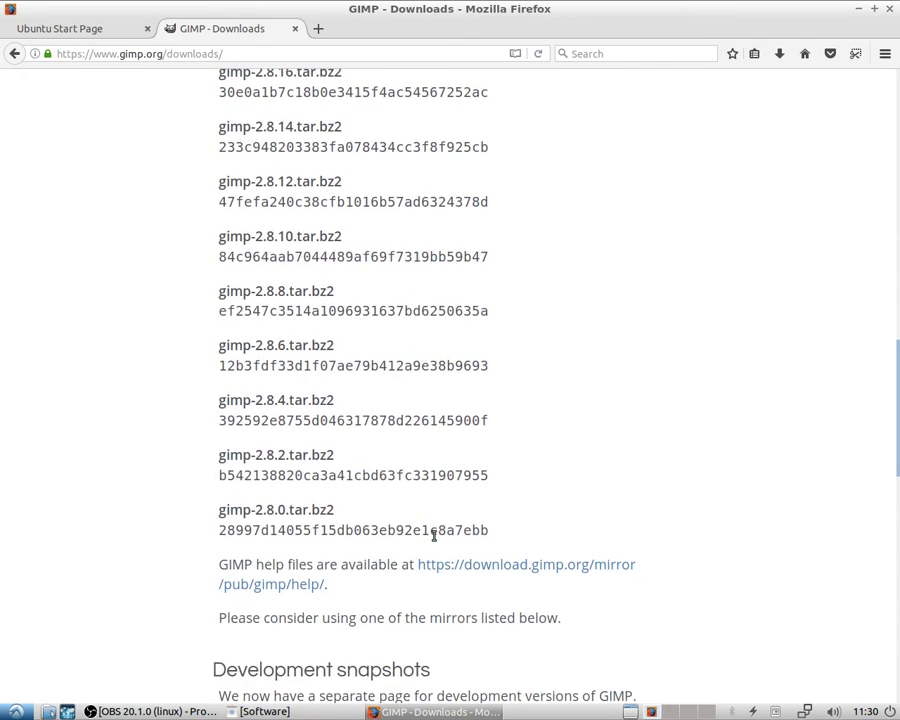
scroll(520, 565, down, 10)
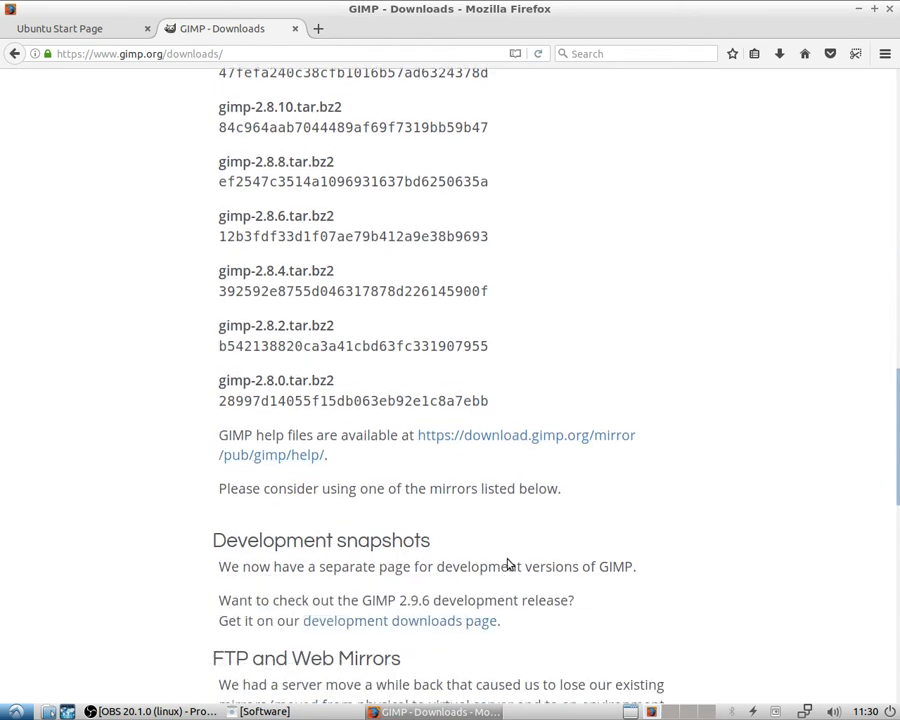
scroll(480, 523, down, 2)
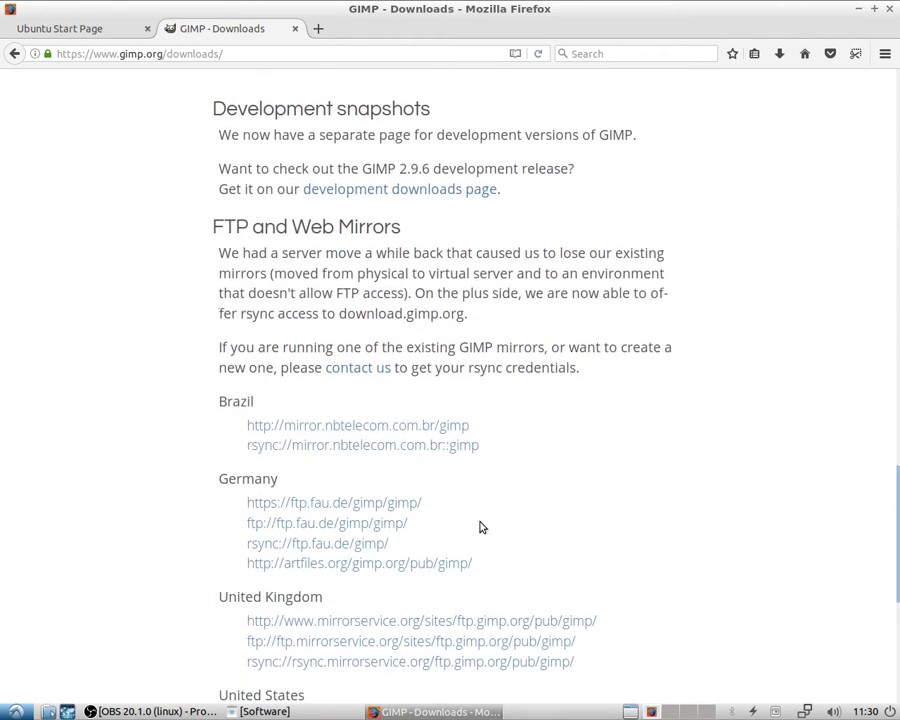
scroll(478, 524, up, 6)
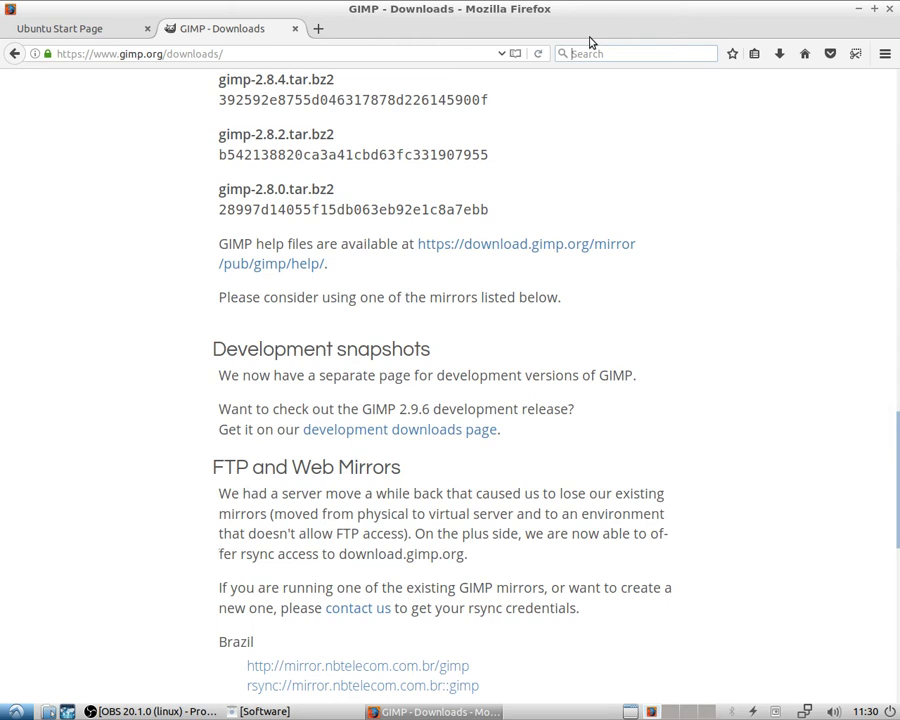
- Search the web for "giimp deb"
text(gi)
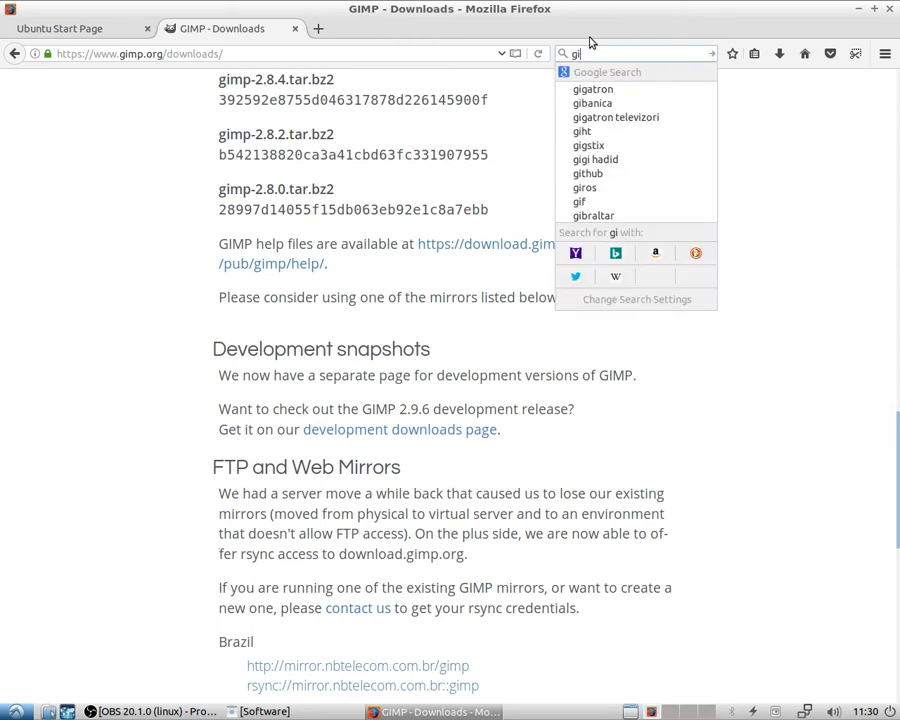
text(imp )
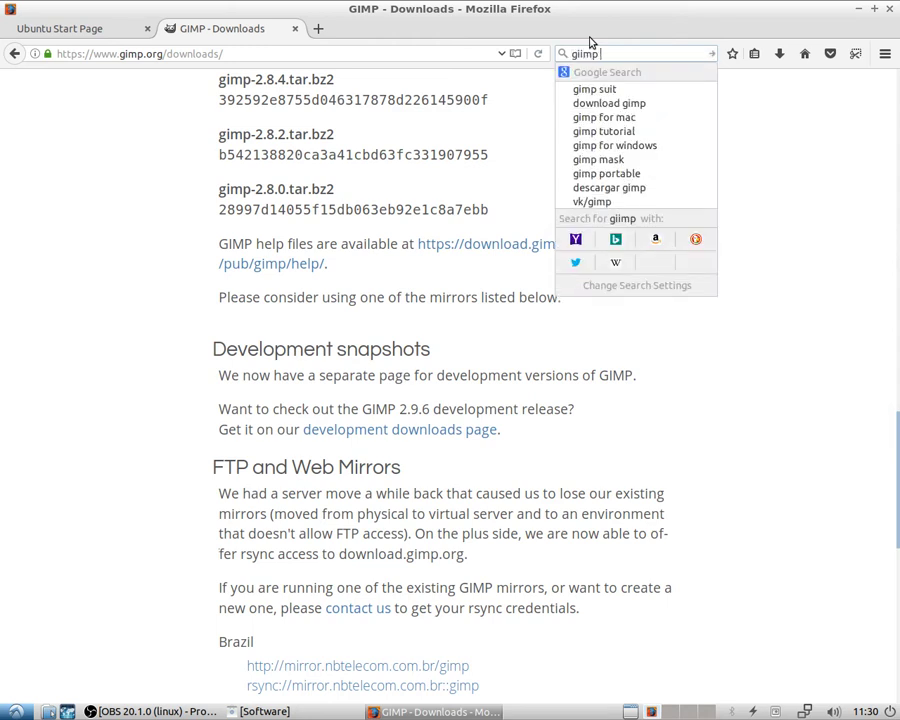
text(de)
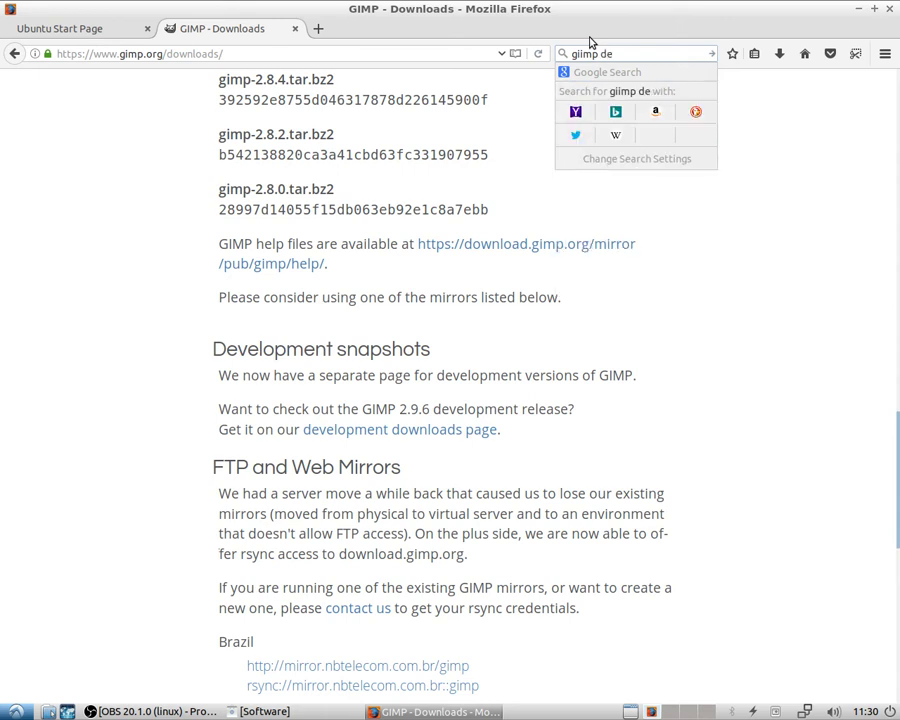
text(b)
key(Return)
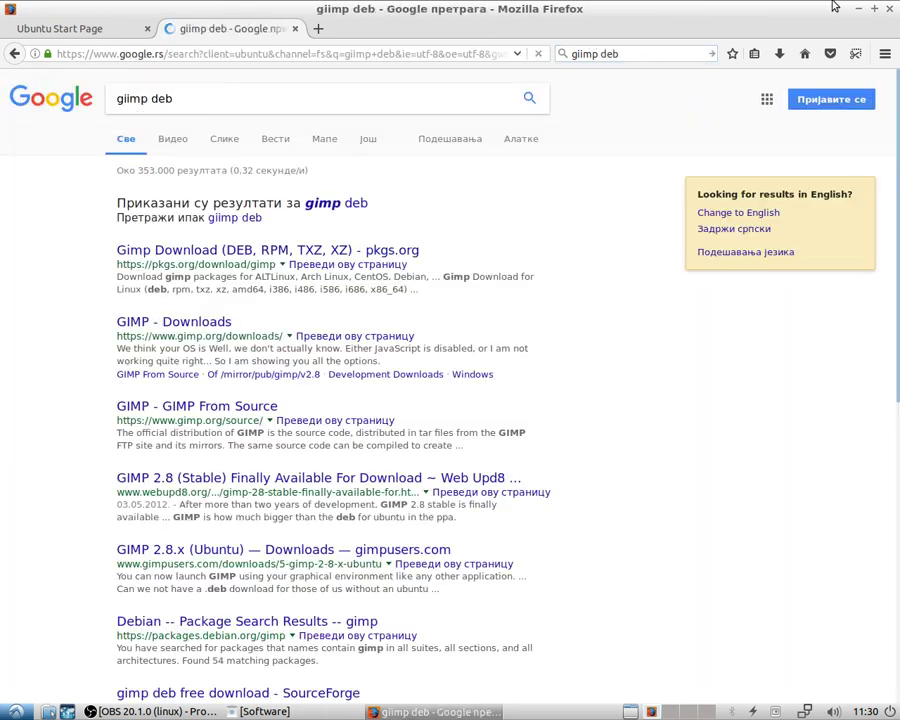
- Open the pkgs.org Gimp Download result and view the packages for Ubuntu 17.04 (Zesty Zapus) and 16.10 (Yakkety Yak)
click(273, 250)
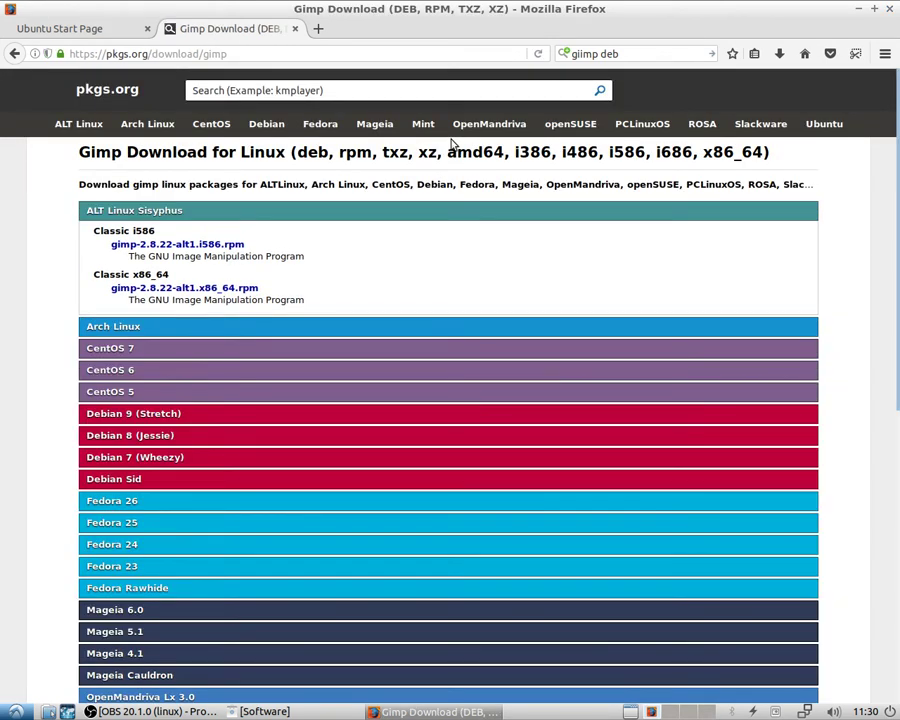
scroll(256, 240, down, 5)
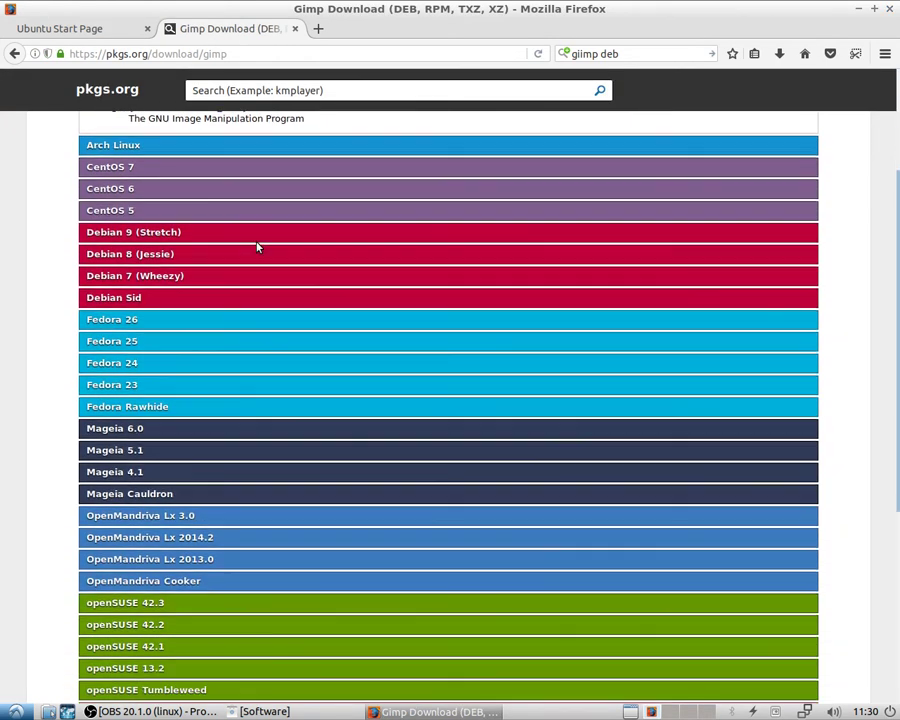
scroll(257, 245, down, 4)
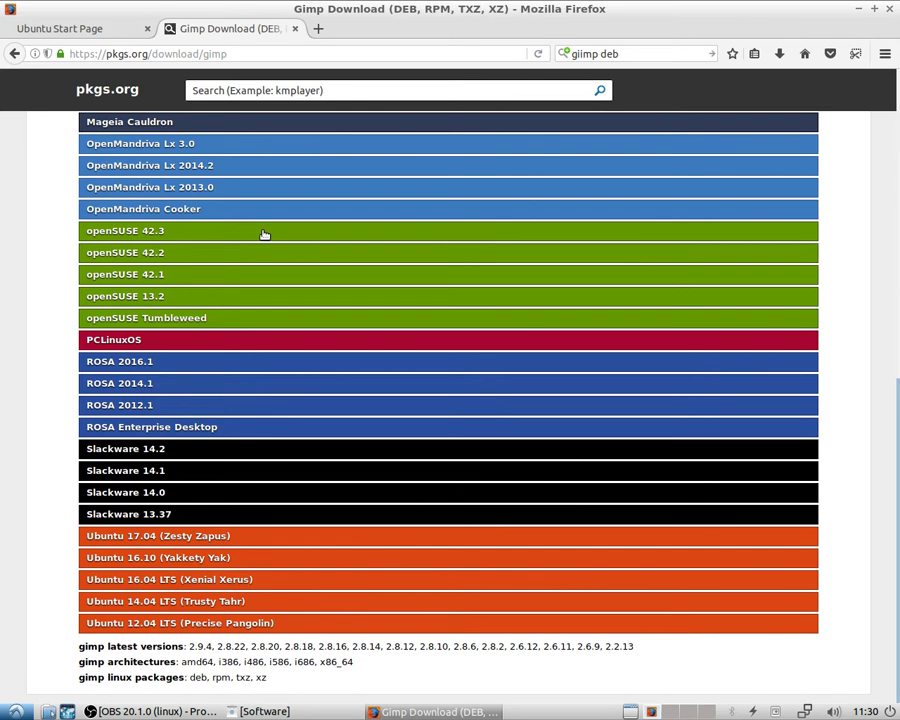
click(201, 537)
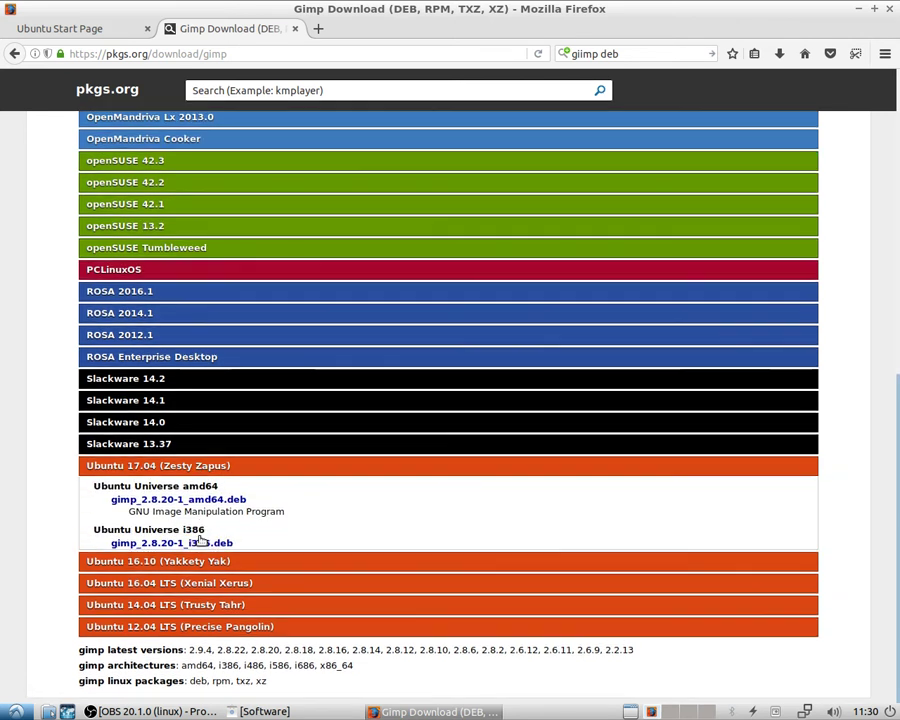
click(219, 568)
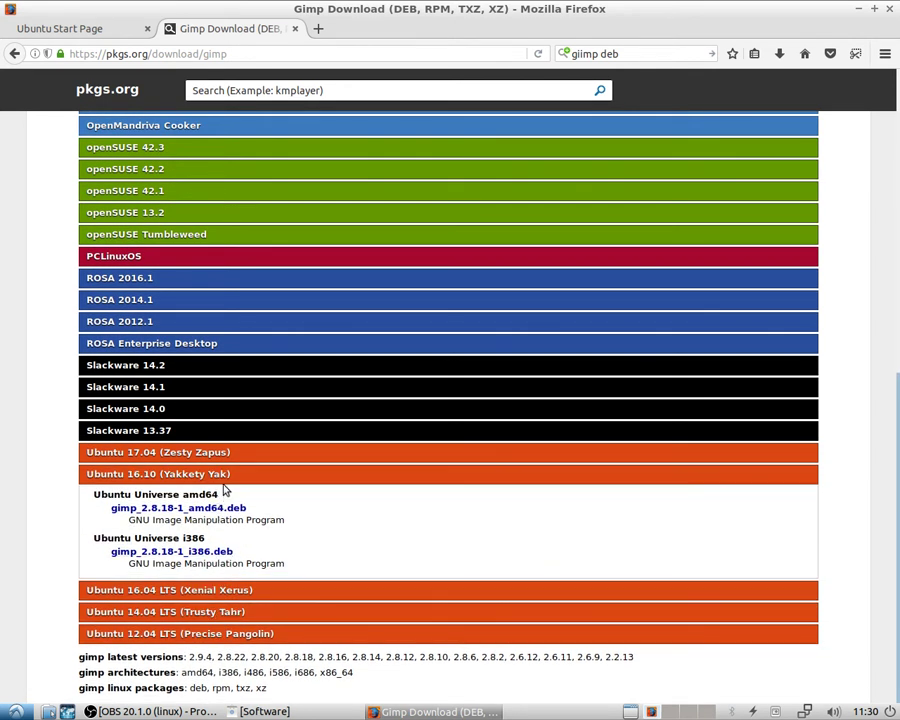
- Expand Ubuntu 16.04 LTS (Xenial Xerus) and examine its GIMP .deb packages alongside the other listed distributions
click(207, 590)
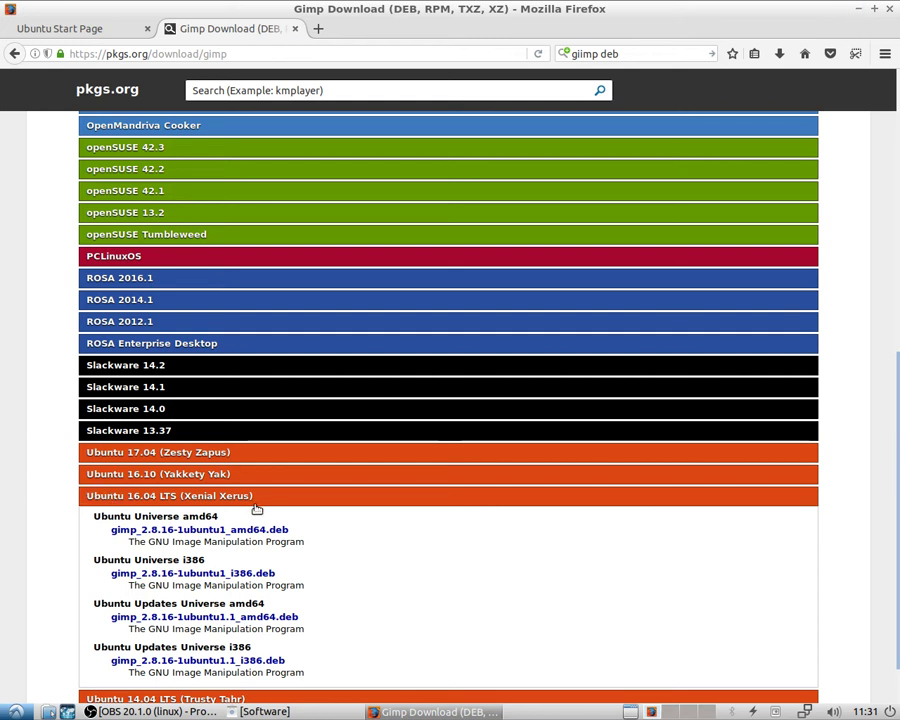
drag(260, 498, 352, 530)
click(448, 577)
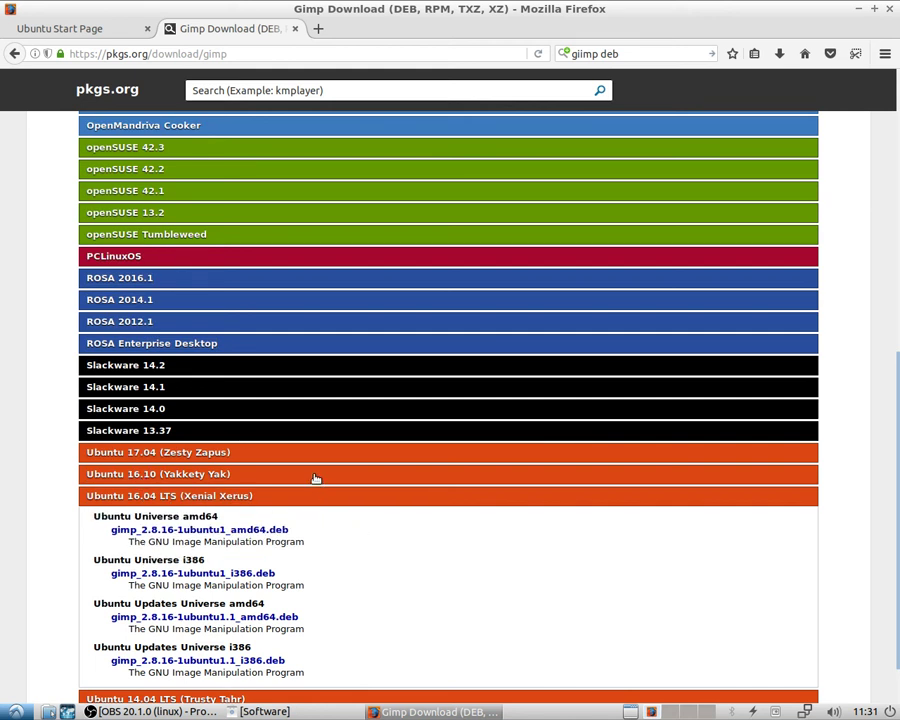
scroll(361, 543, down, 2)
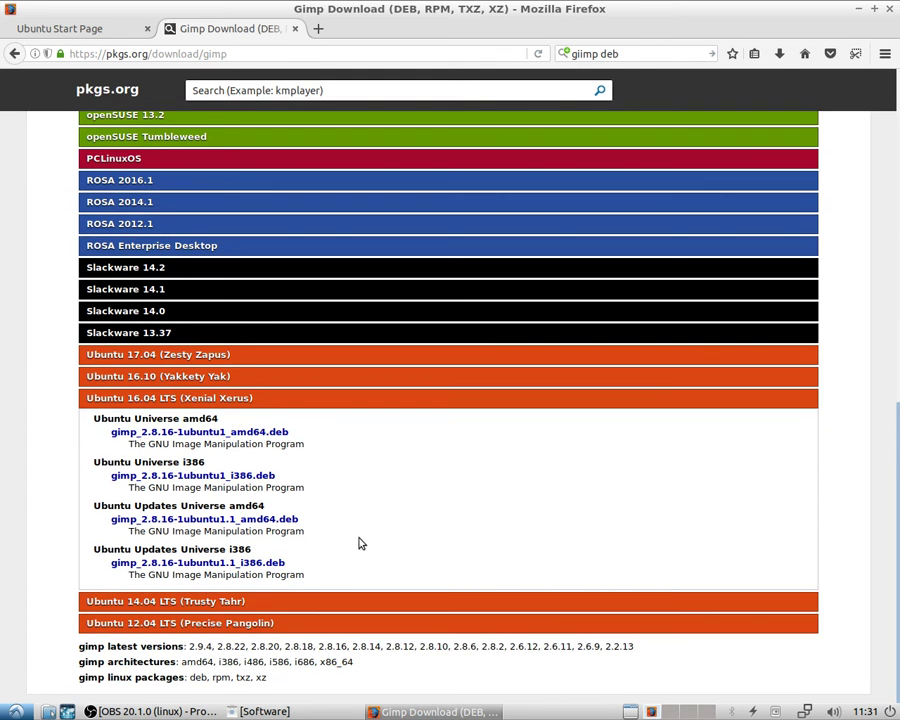
scroll(627, 587, up, 2)
scroll(500, 235, up, 5)
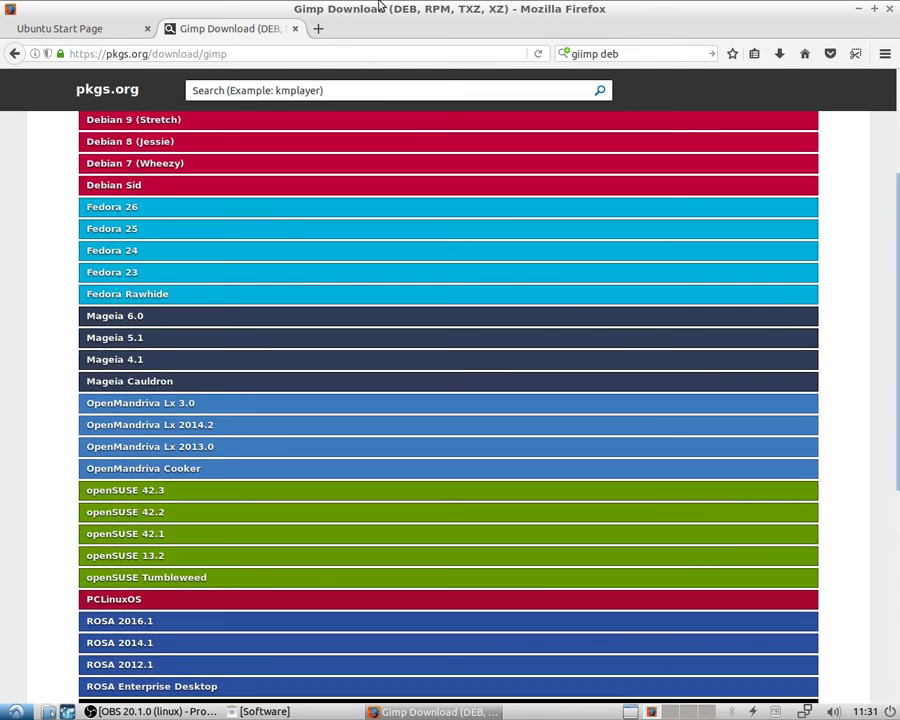
- Open a blank browser tab, and close Firefox with all its tabs to return to the desktop
click(316, 30)
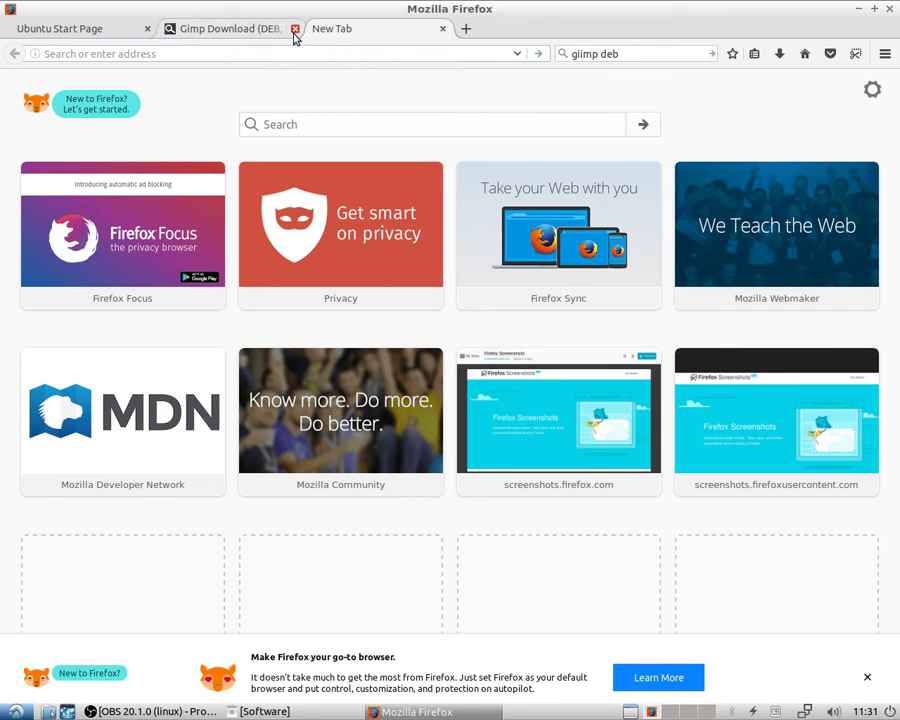
click(891, 9)
click(594, 401)
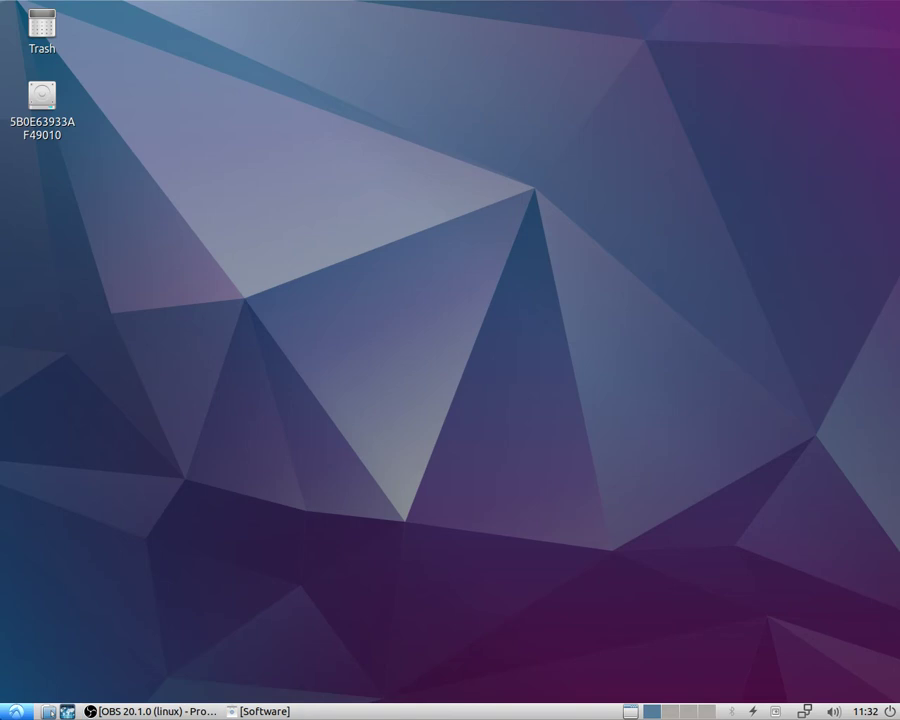
- Browse the installed program categories, viewing the Accessories programs and the Preferences tools
click(15, 711)
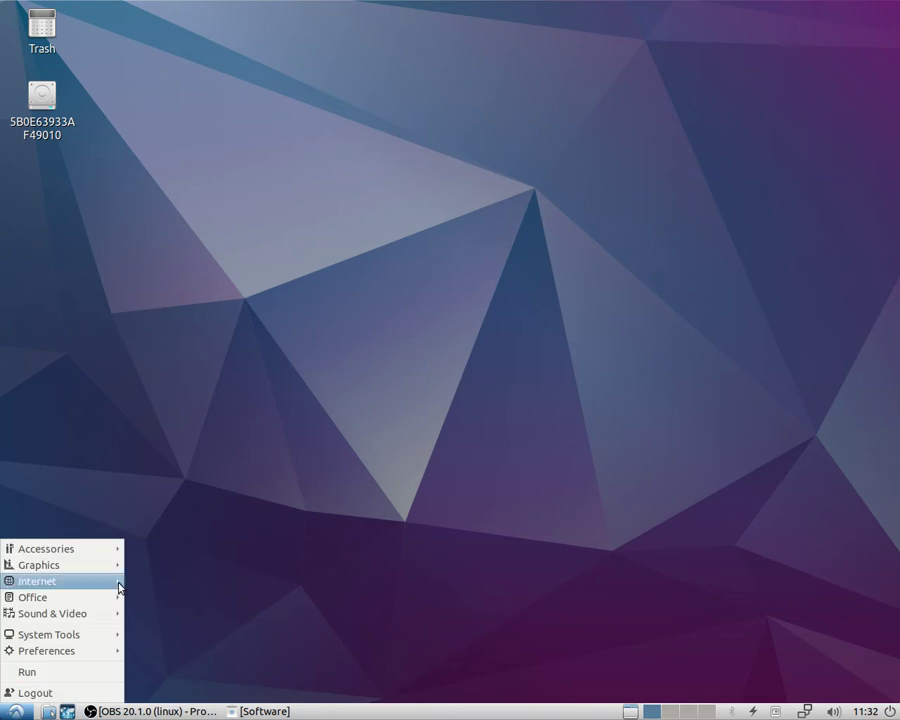
mouse_move(119, 584)
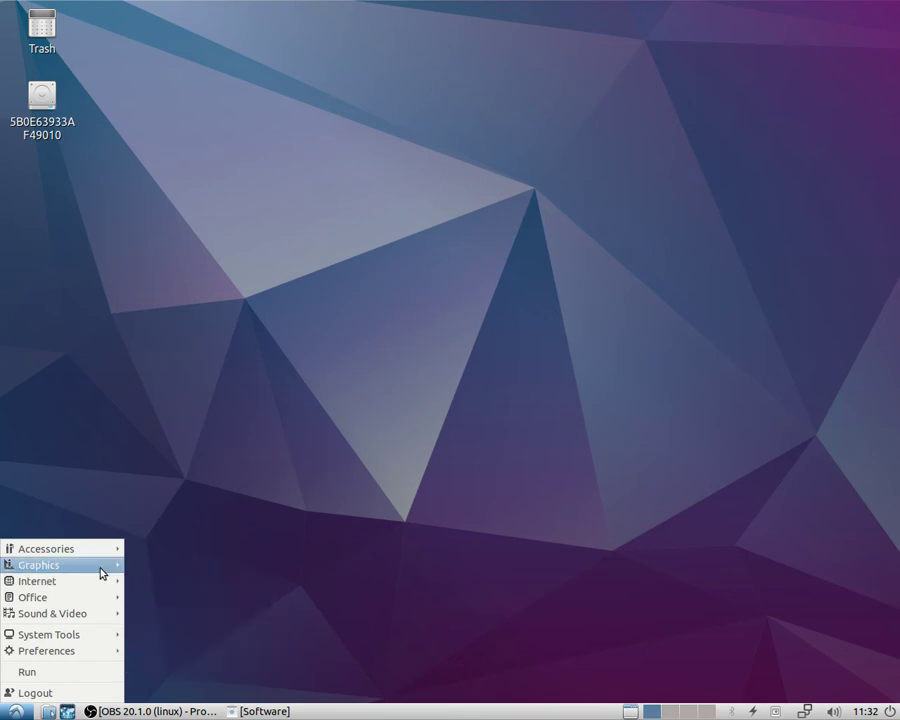
mouse_move(77, 556)
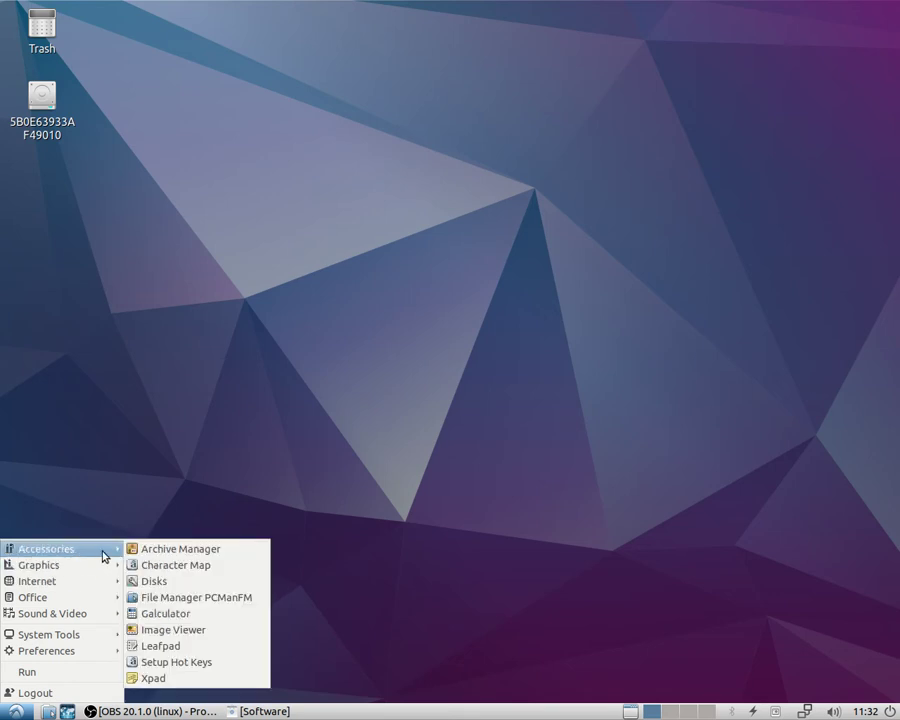
mouse_move(101, 636)
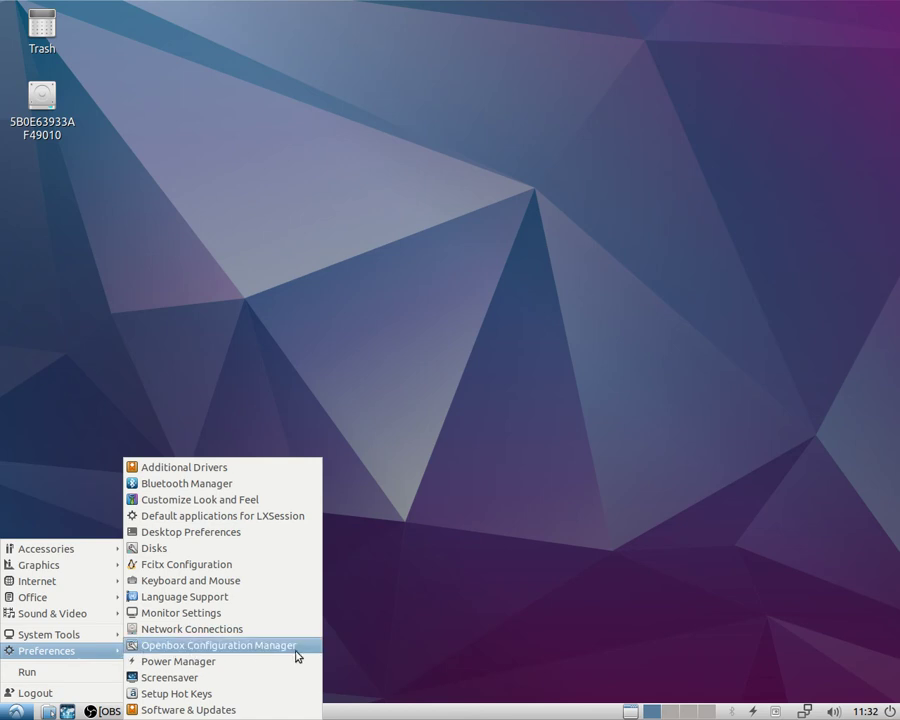
- Switch through the virtual desktops and return to desktop 1
click(705, 717)
click(705, 717)
scroll(674, 716, up, 1)
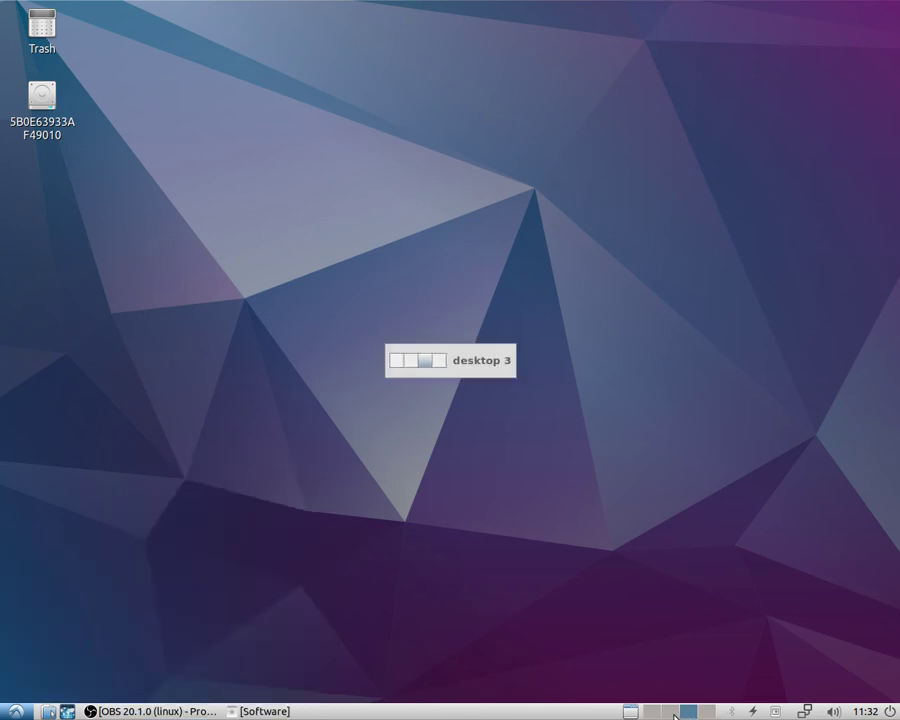
scroll(664, 715, up, 1)
scroll(658, 716, up, 1)
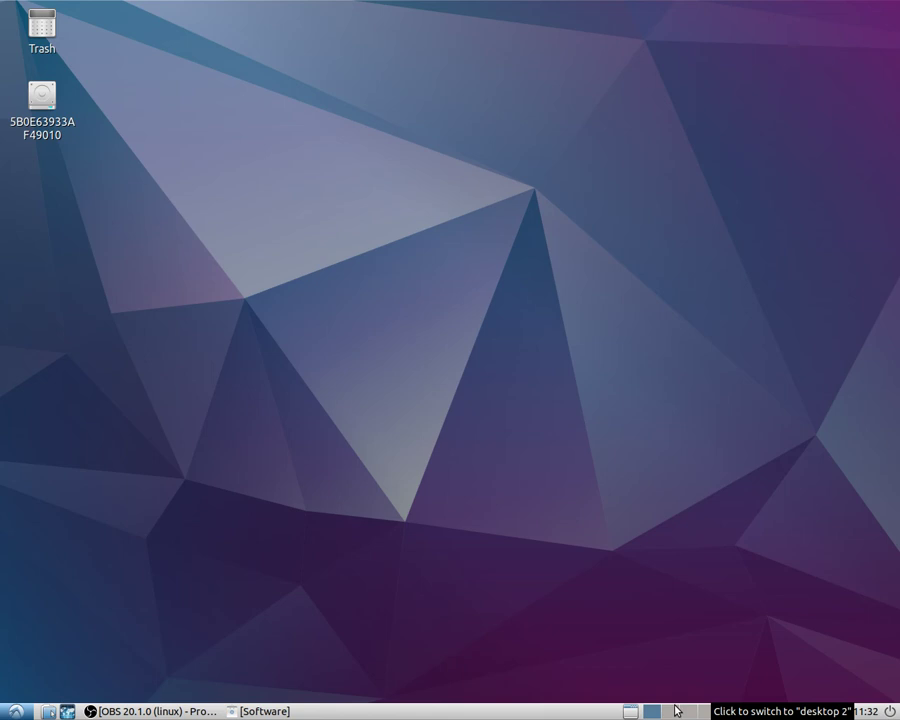
- Launch Firefox and maximize its window
click(15, 711)
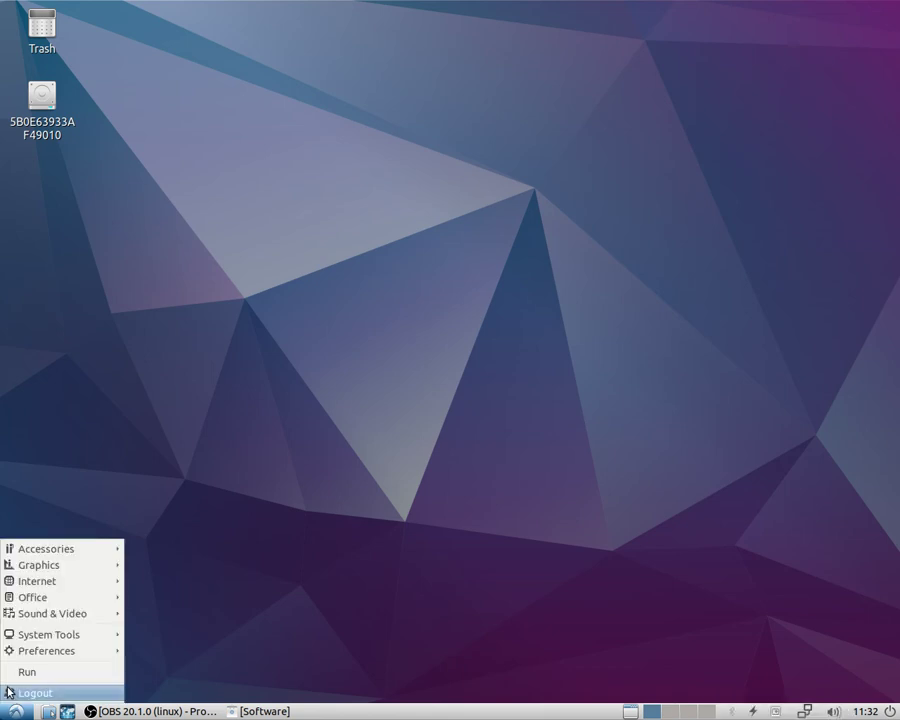
mouse_move(31, 584)
click(188, 589)
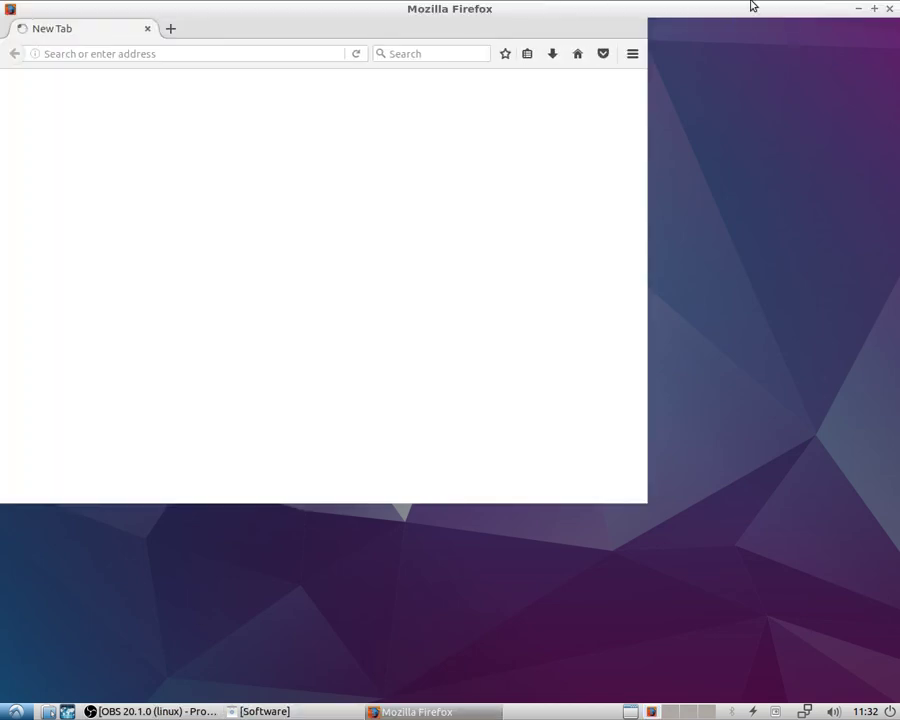
click(873, 9)
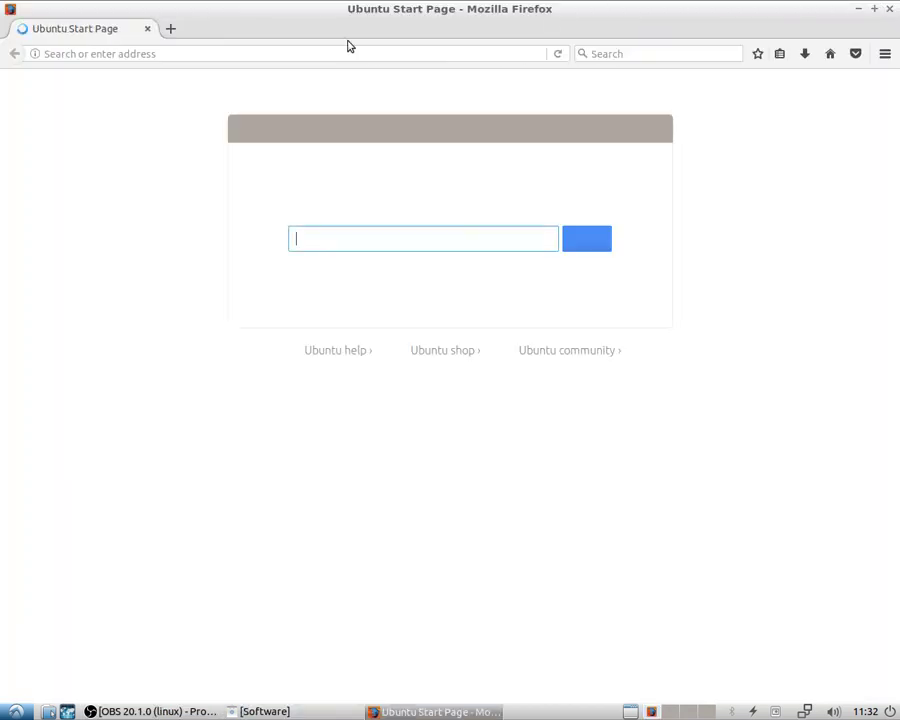
- Search Google for "ask ubunutu" from the Ubuntu Start Page
click(398, 241)
text(ask ubunu)
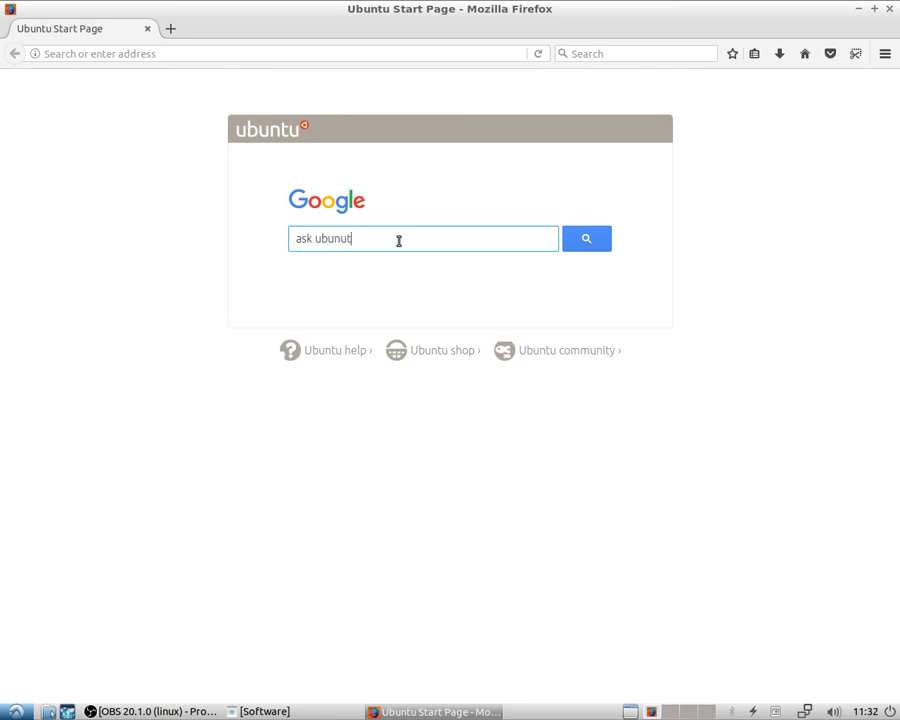
text(tu)
key(Return)
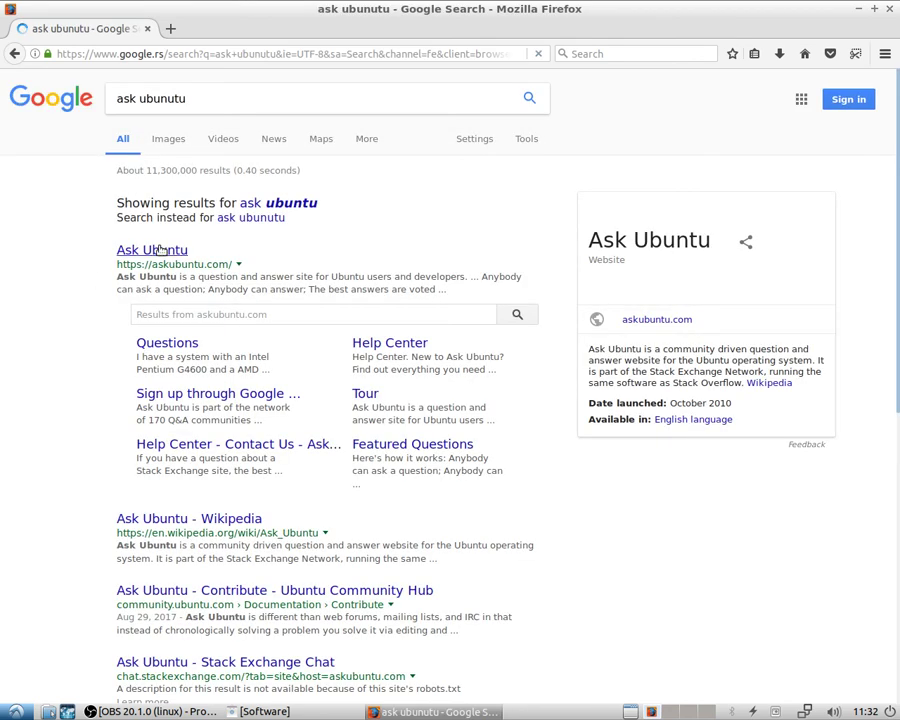
- Open the Ask Ubuntu site from the search results and examine its question list from the site header to the page footer
click(160, 249)
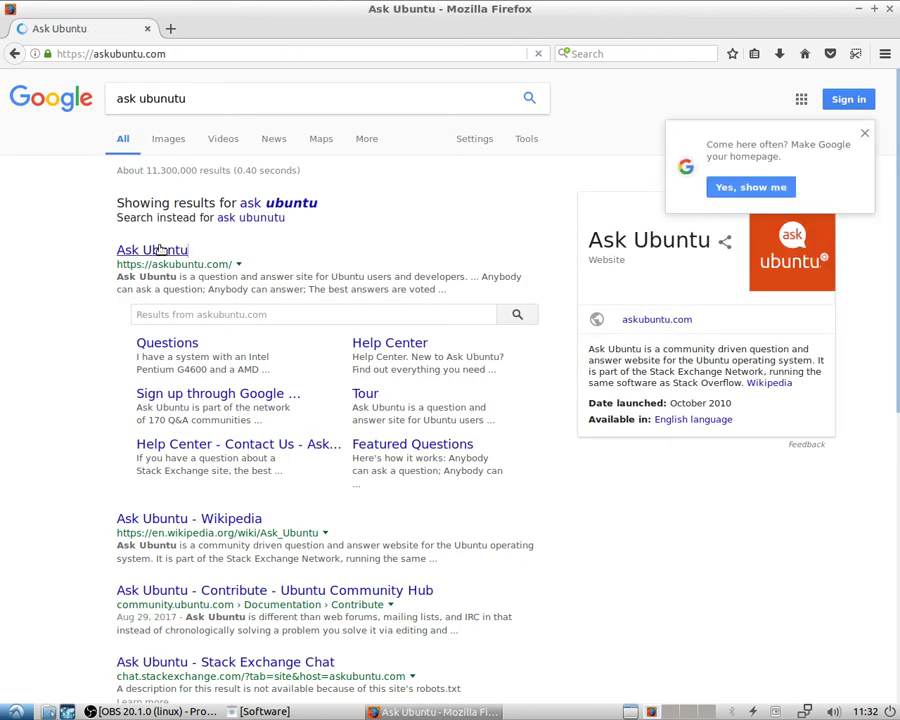
scroll(355, 250, down, 3)
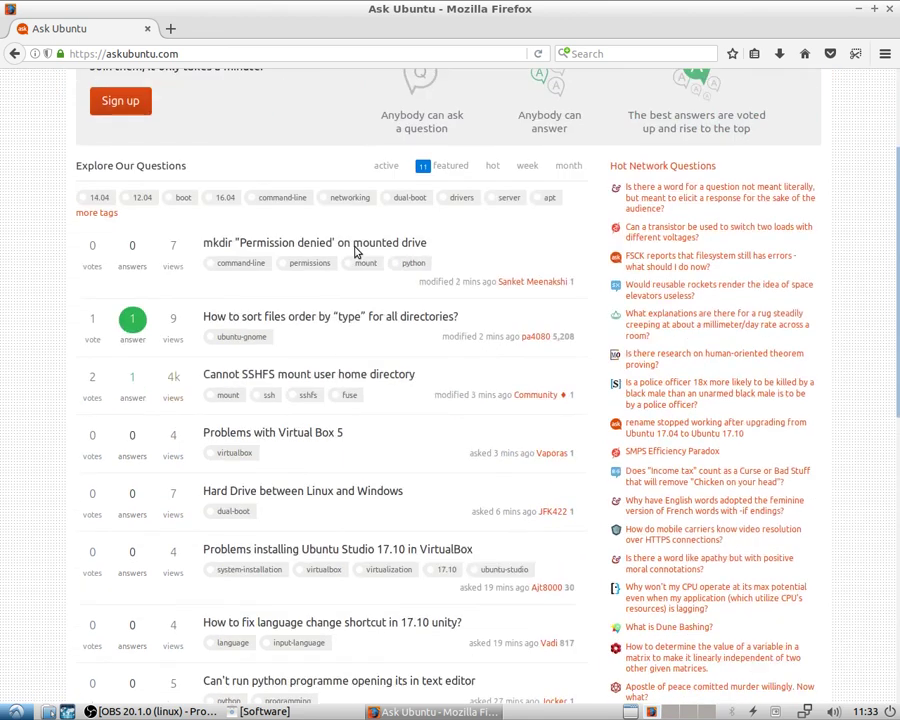
scroll(432, 290, up, 2)
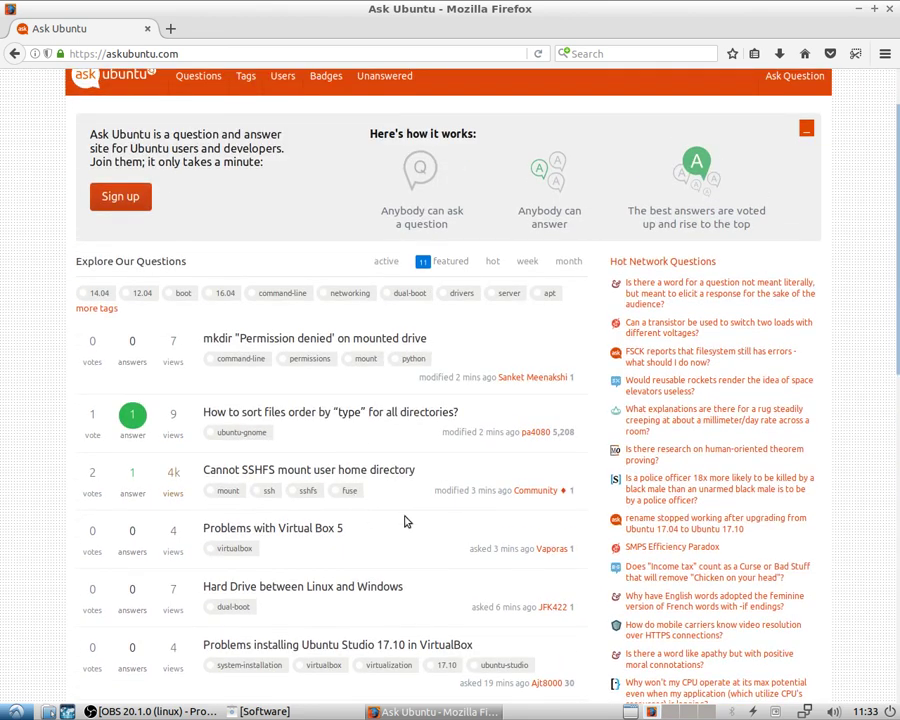
scroll(337, 540, down, 2)
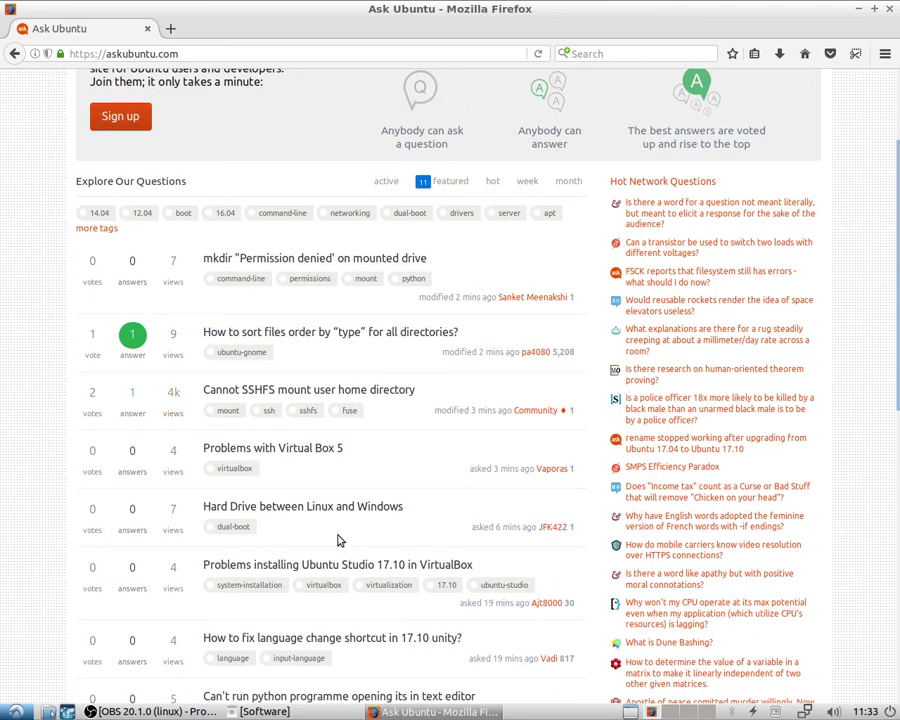
scroll(350, 450, down, 4)
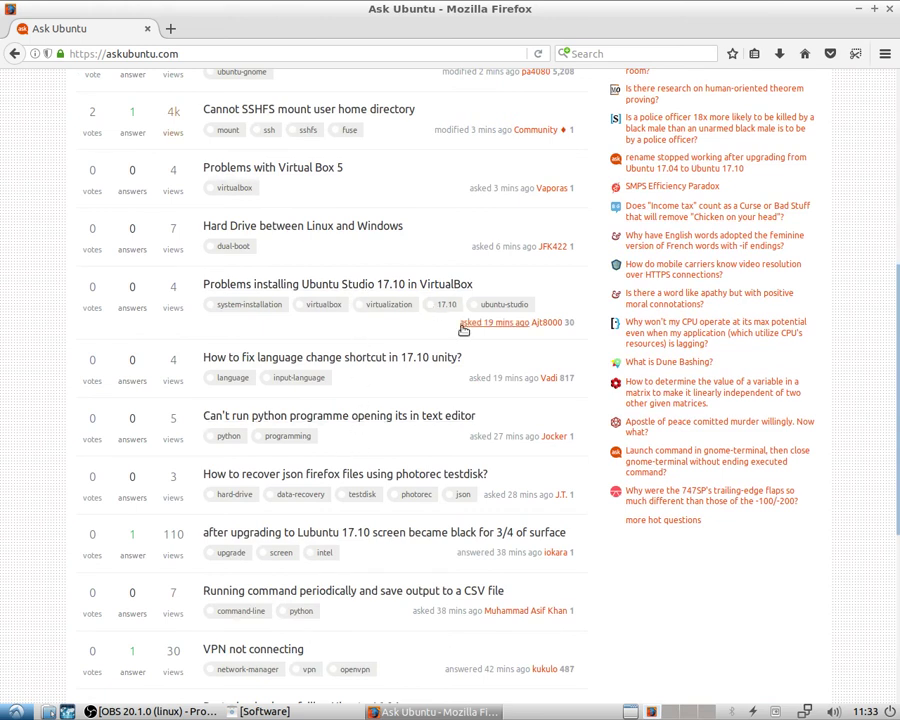
scroll(370, 456, down, 3)
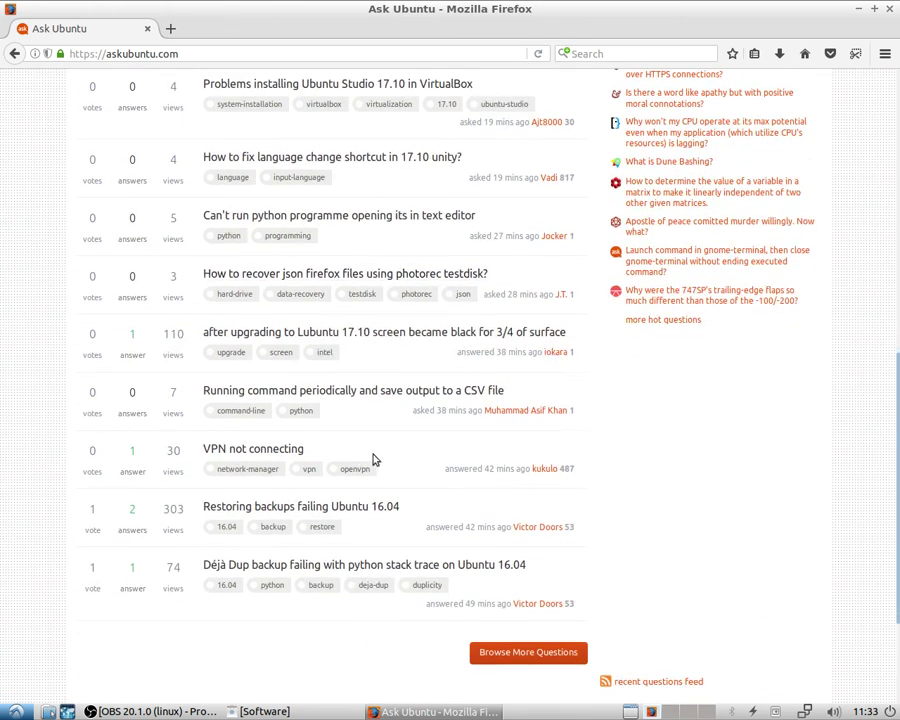
drag(444, 510, 370, 512)
click(424, 506)
scroll(412, 484, up, 2)
scroll(415, 478, up, 8)
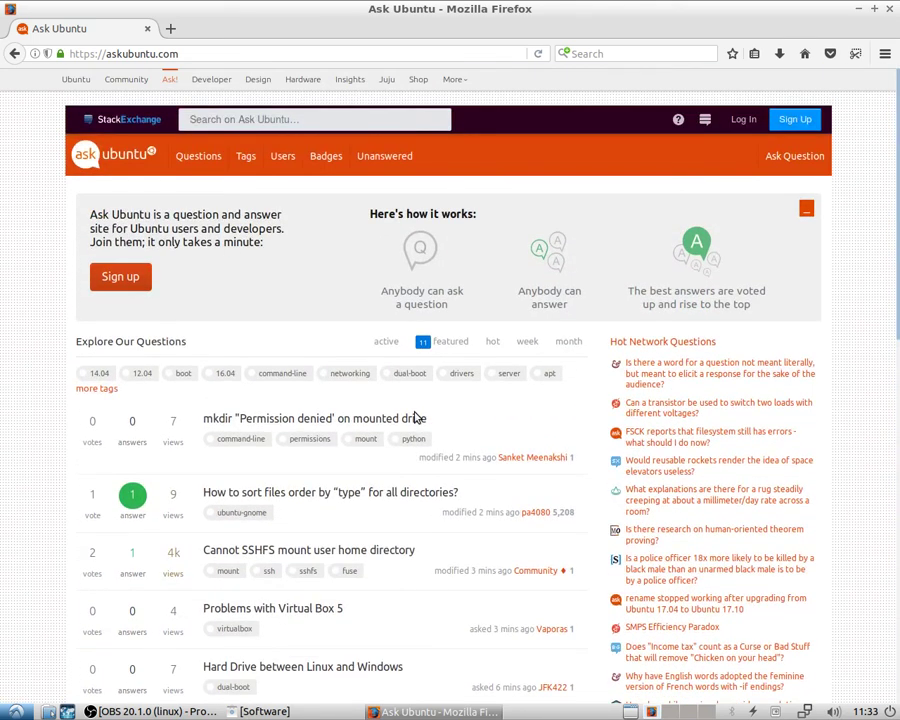
scroll(416, 416, down, 12)
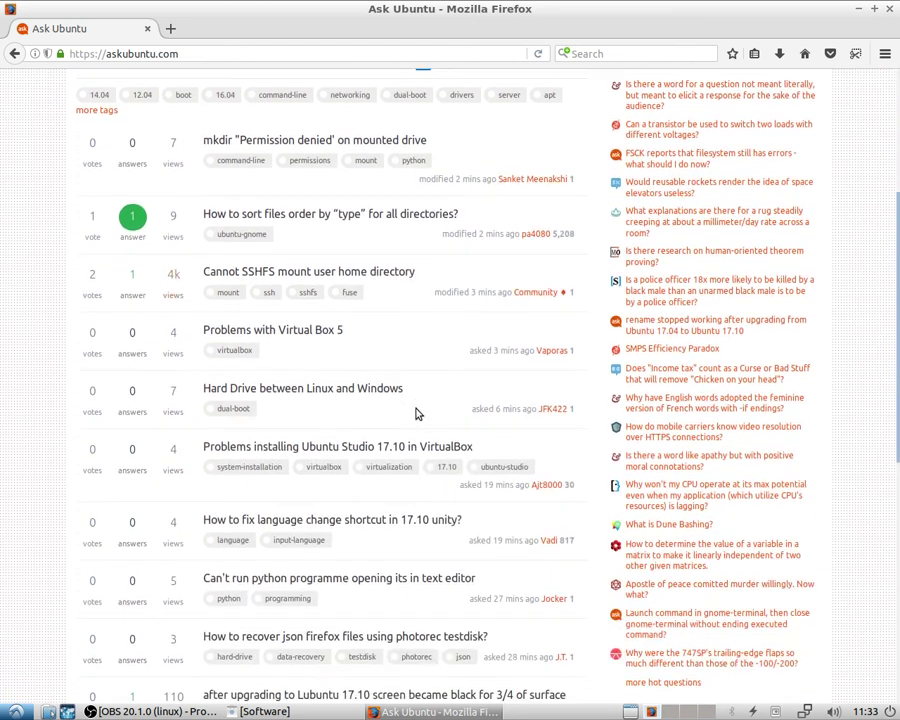
scroll(425, 372, down, 2)
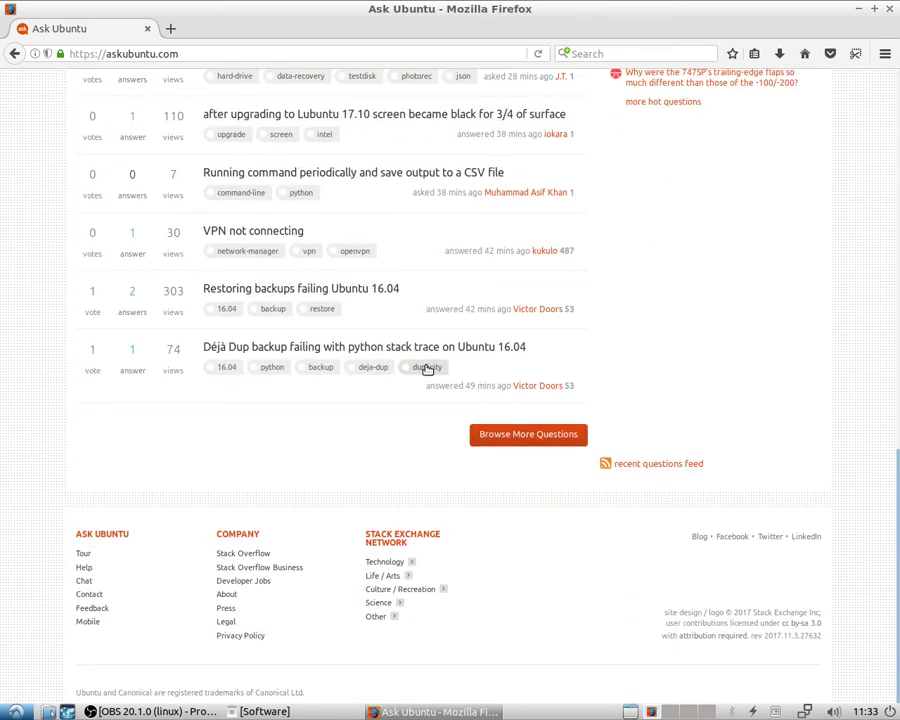